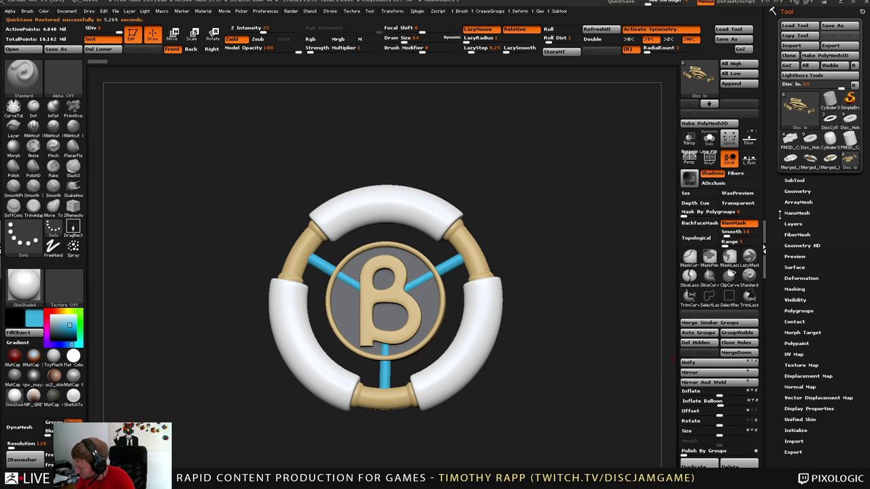
Set all the disc's subtools to their lowest subdivision level and show the UV Master options.
{"action": "left_click", "coordinate": [795, 181]}
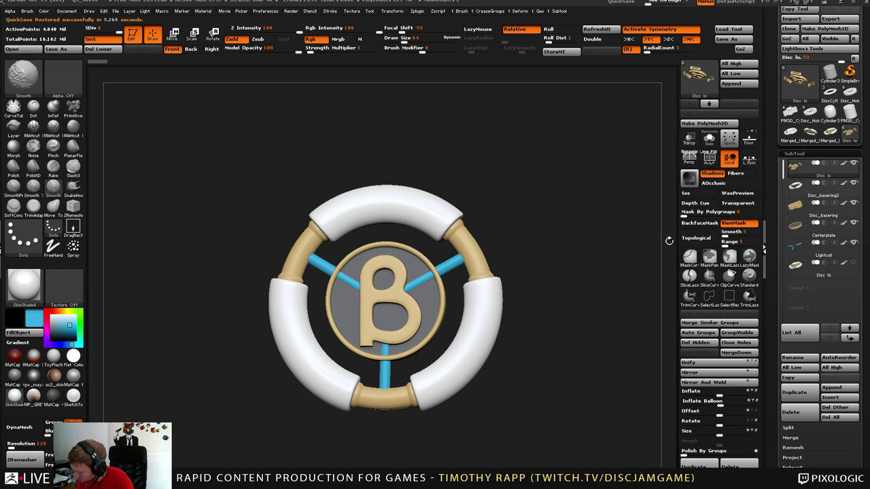
{"action": "left_click", "coordinate": [420, 12]}
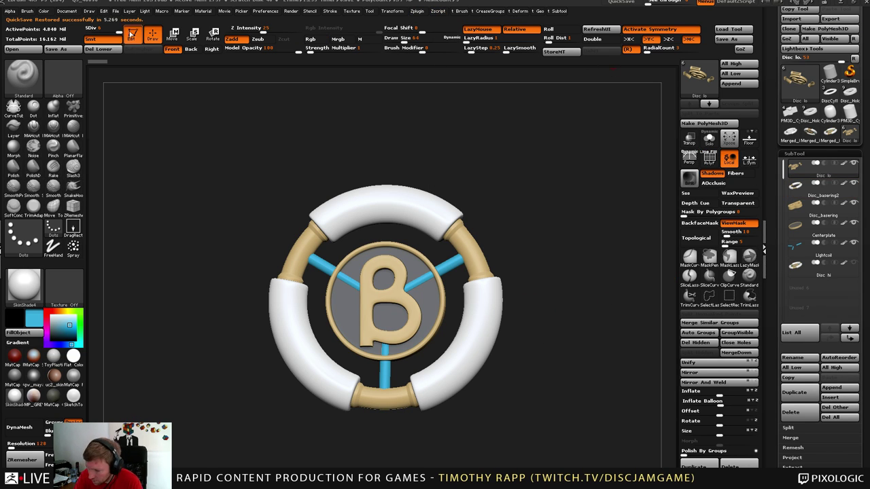
{"action": "left_click", "coordinate": [130, 34]}
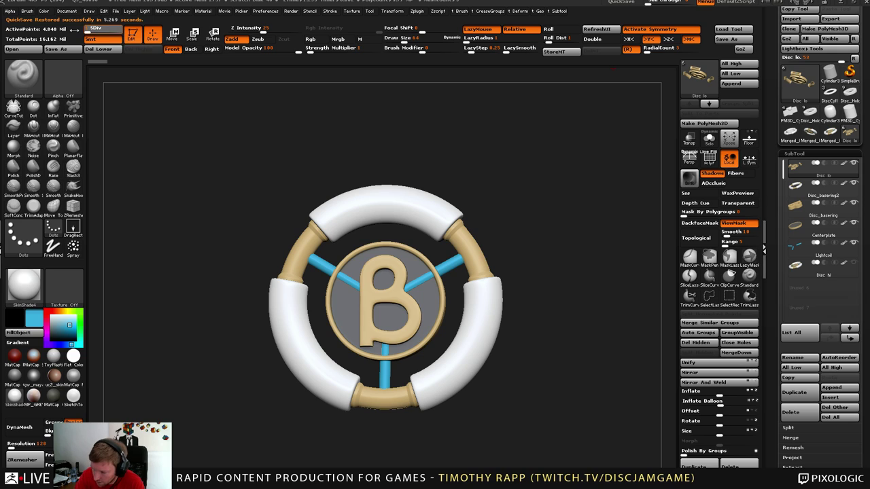
{"action": "left_click", "coordinate": [417, 11]}
{"action": "left_click", "coordinate": [443, 202]}
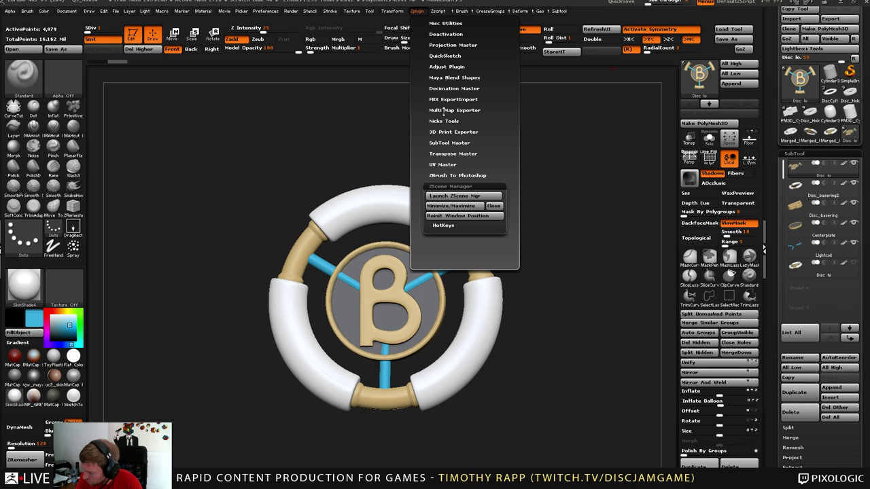
{"action": "left_click", "coordinate": [442, 164]}
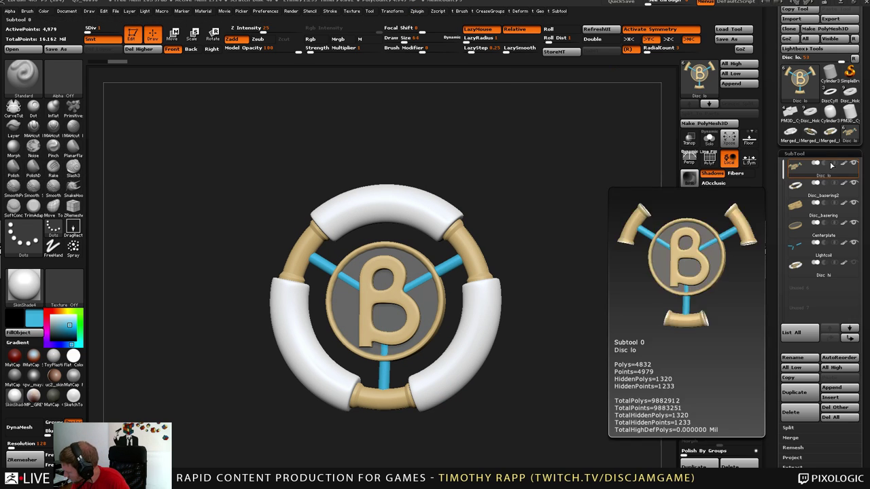
Check the UV Master options for the Merged_Disc_basering1 tool and return to the Disc lo tool.
{"action": "left_click", "coordinate": [829, 136]}
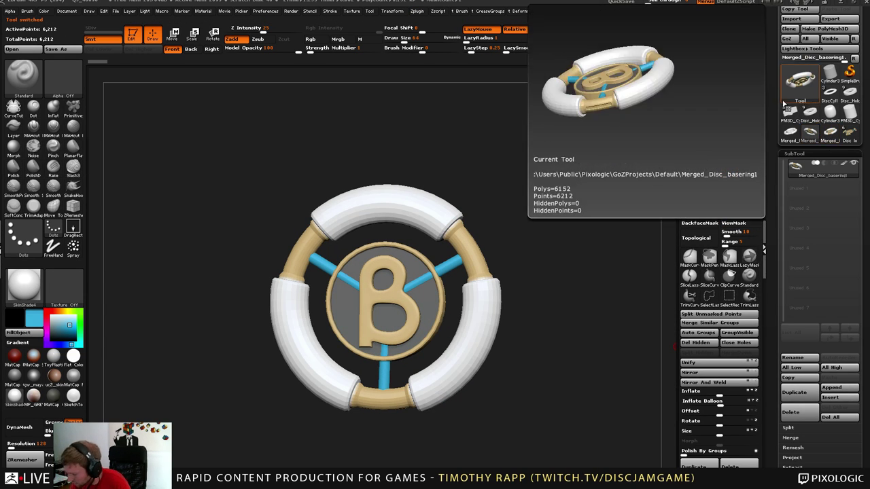
{"action": "left_click", "coordinate": [417, 12]}
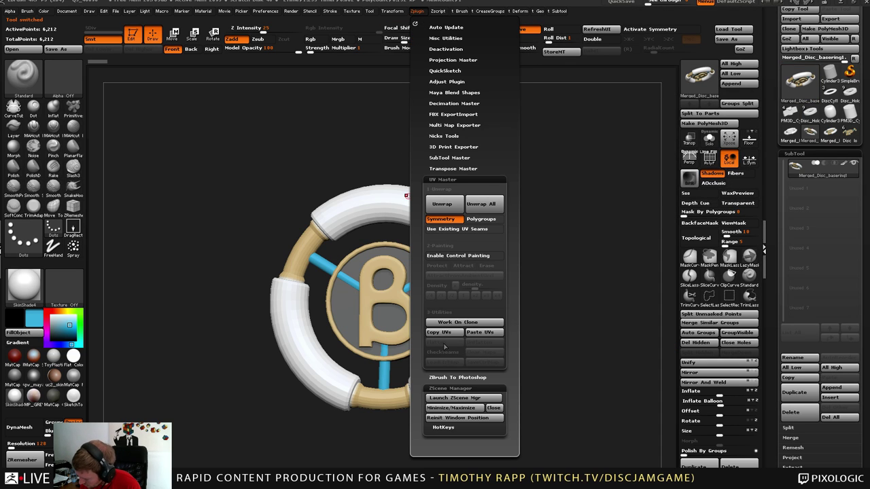
{"action": "left_click", "coordinate": [850, 134]}
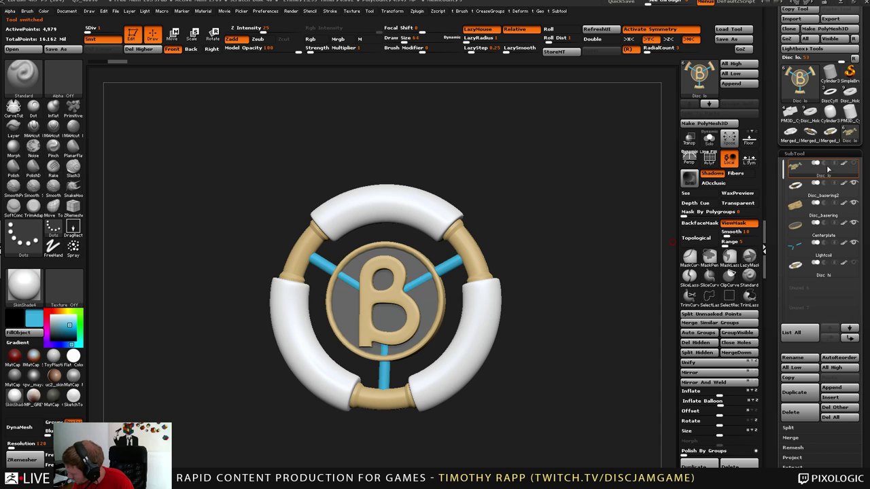
Set the disc's subtools to their lowest subdivision, merge the visible ones with UVs kept, and switch to the merged tool.
{"action": "left_click", "coordinate": [825, 190]}
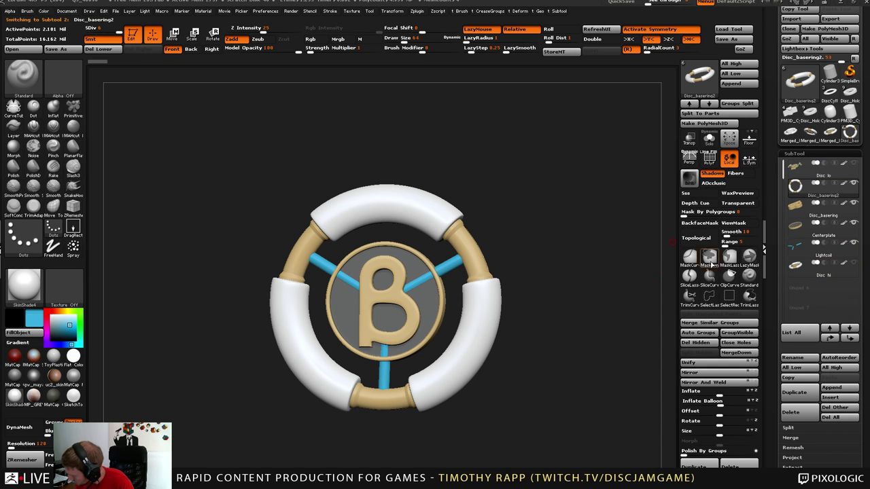
{"action": "key", "text": "shift+f"}
{"action": "key", "text": "shift+f"}
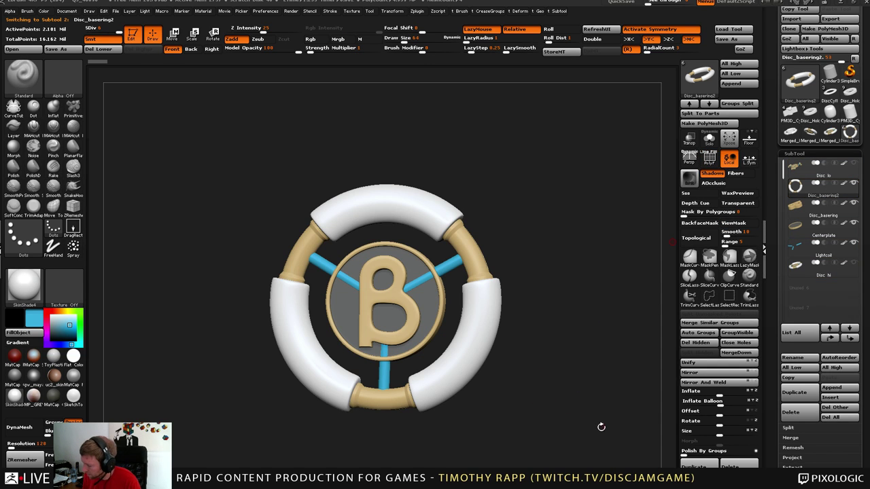
{"action": "left_click", "coordinate": [792, 368]}
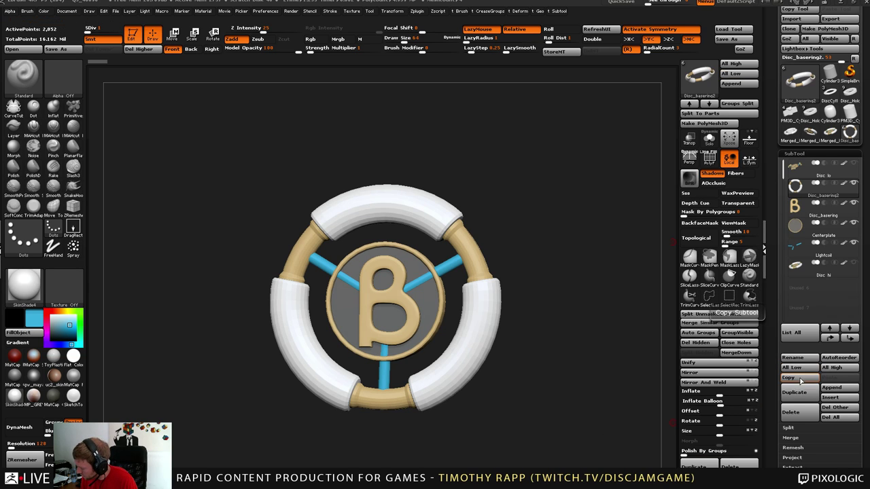
{"action": "left_click", "coordinate": [791, 438]}
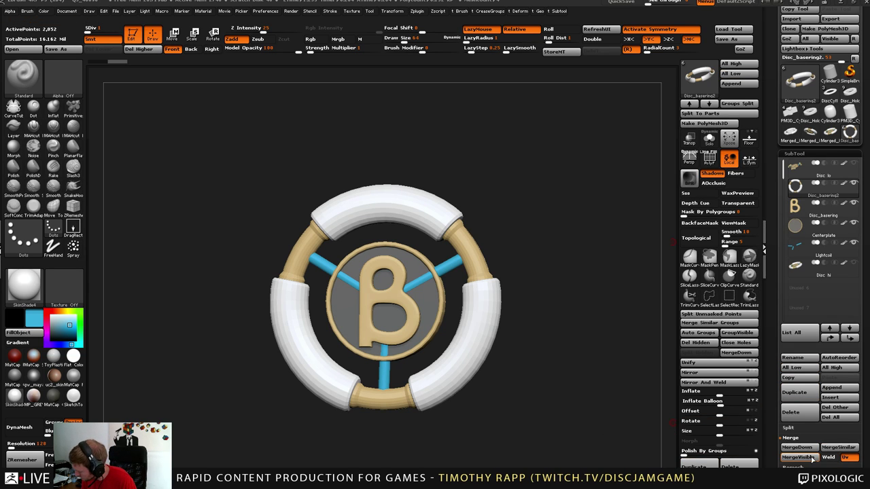
{"action": "left_click", "coordinate": [800, 457]}
{"action": "left_click", "coordinate": [814, 240]}
{"action": "left_click", "coordinate": [850, 133]}
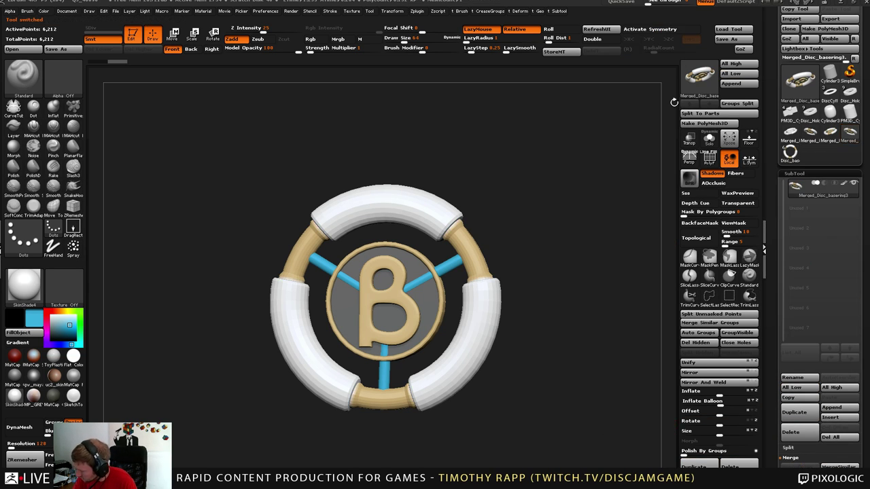
Inspect the UV Master utilities for the new merged disc and compare it with the earlier merged tools.
{"action": "left_click", "coordinate": [417, 12]}
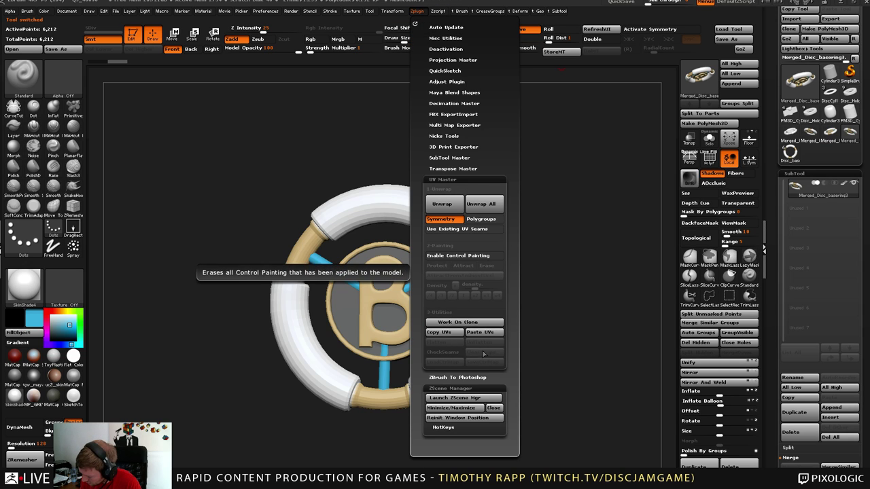
{"action": "left_click", "coordinate": [456, 336]}
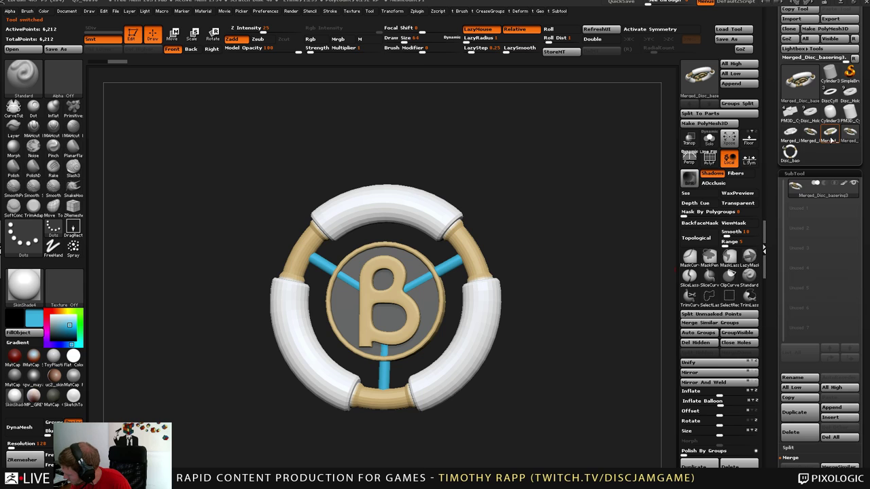
{"action": "left_click", "coordinate": [831, 136]}
{"action": "left_click", "coordinate": [811, 136]}
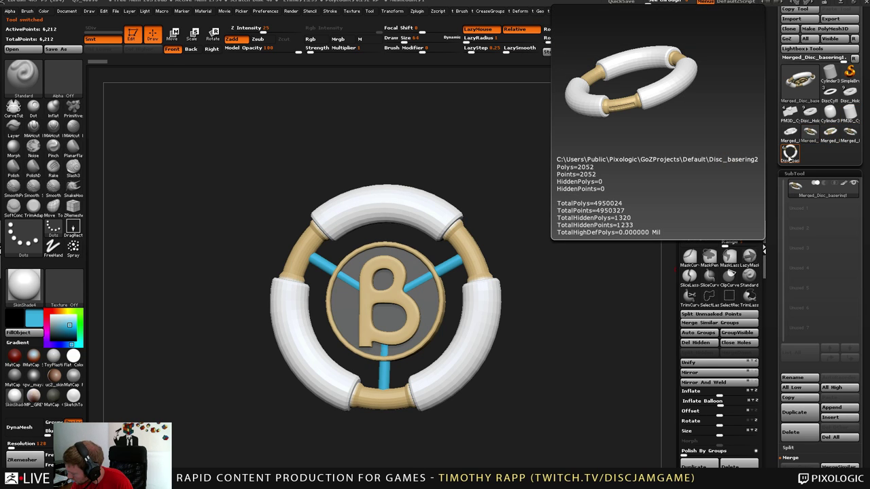
Return to the multi-part Disc_basering2 tool and inspect its Disc_basering and Disc_basering2 subtools.
{"action": "left_click", "coordinate": [790, 155]}
{"action": "key", "text": "shift+f"}
{"action": "key", "text": "shift+f"}
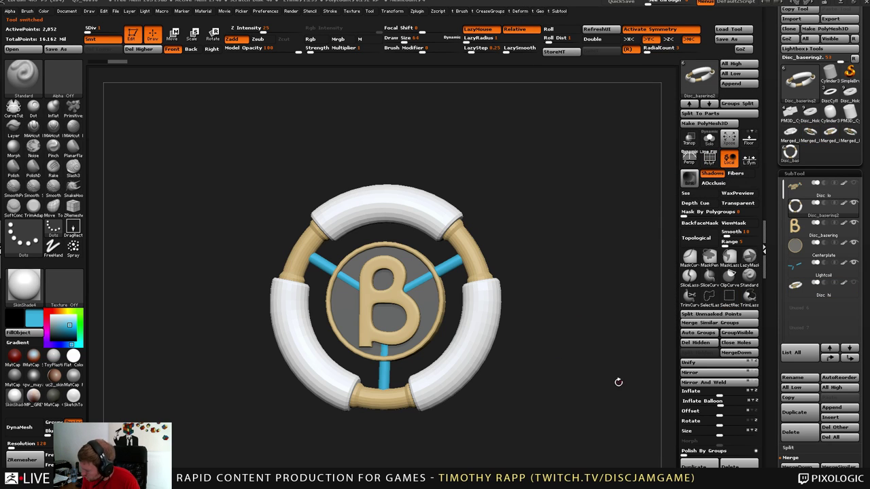
{"action": "left_click", "coordinate": [418, 12]}
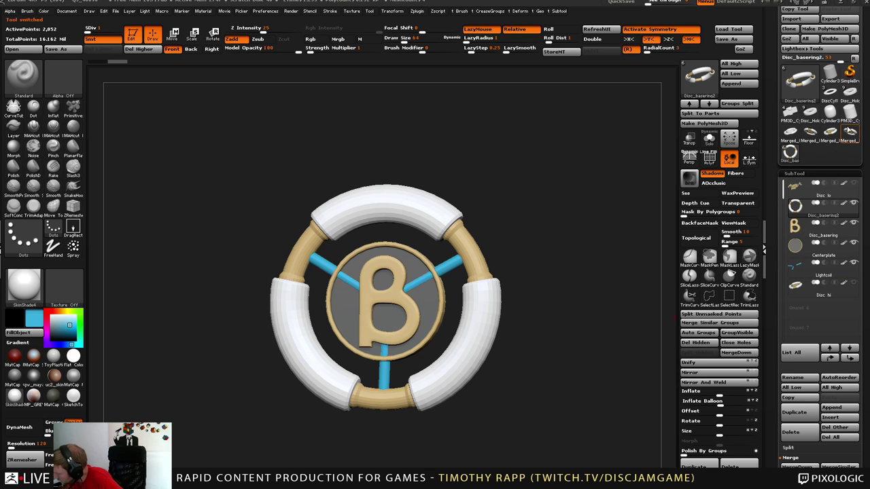
{"action": "mouse_move", "coordinate": [832, 109]}
{"action": "left_click", "coordinate": [797, 228]}
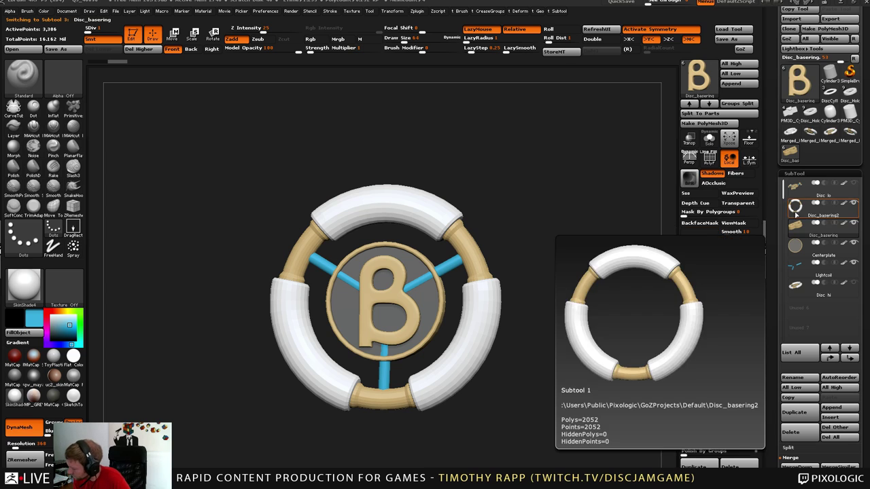
{"action": "left_click", "coordinate": [808, 202]}
Delete every subtool except the outer ring, Disc_basering2.
{"action": "key", "text": "alt+Tab"}
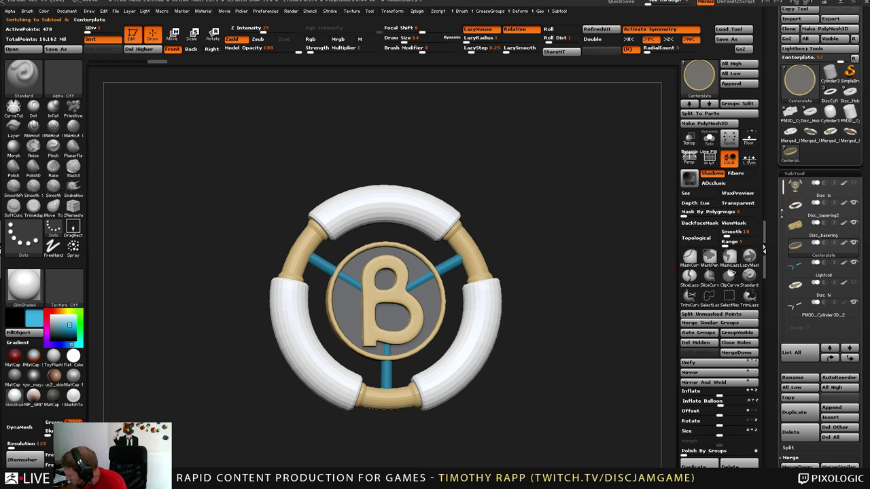
{"action": "left_click", "coordinate": [416, 14]}
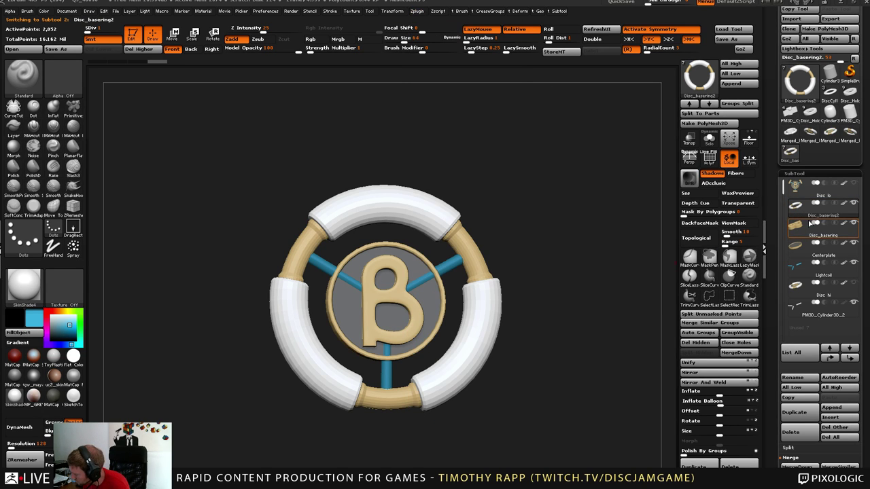
{"action": "mouse_move", "coordinate": [810, 307]}
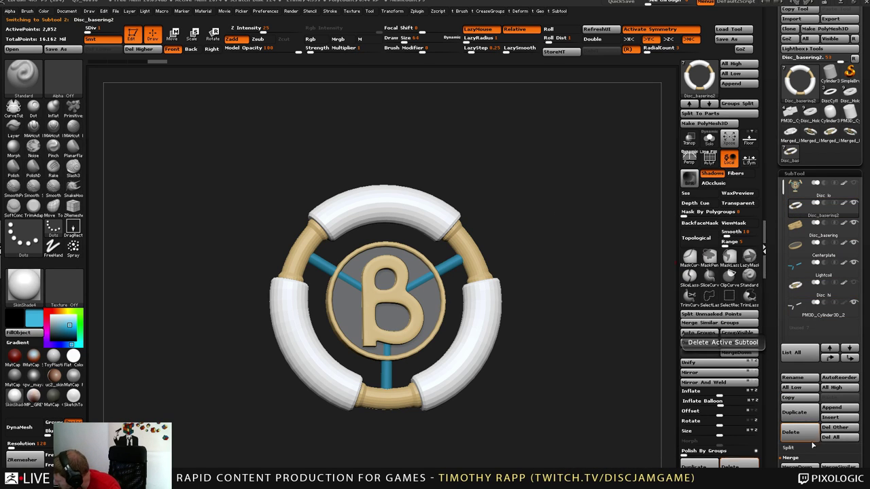
{"action": "left_click", "coordinate": [838, 439]}
{"action": "left_click", "coordinate": [809, 450]}
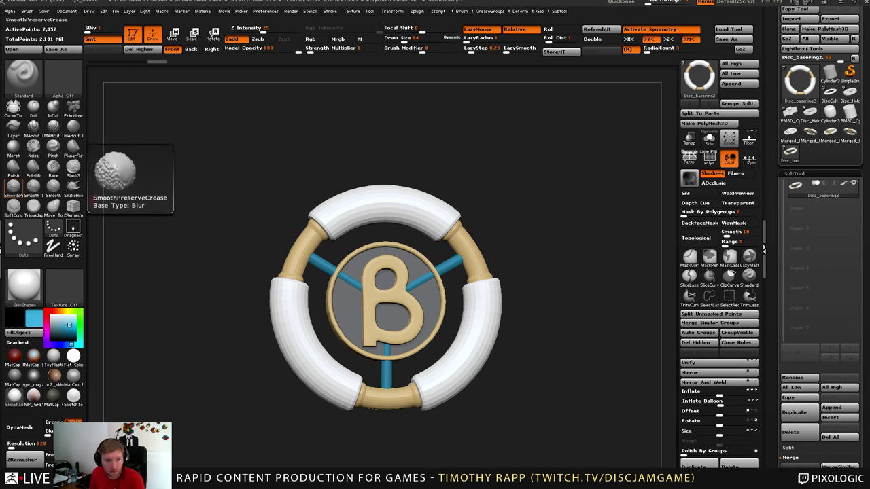
Switch to Maya's UV Editor to examine the ring's UV shells, and return to ZBrush.
{"action": "key", "text": "alt+Tab"}
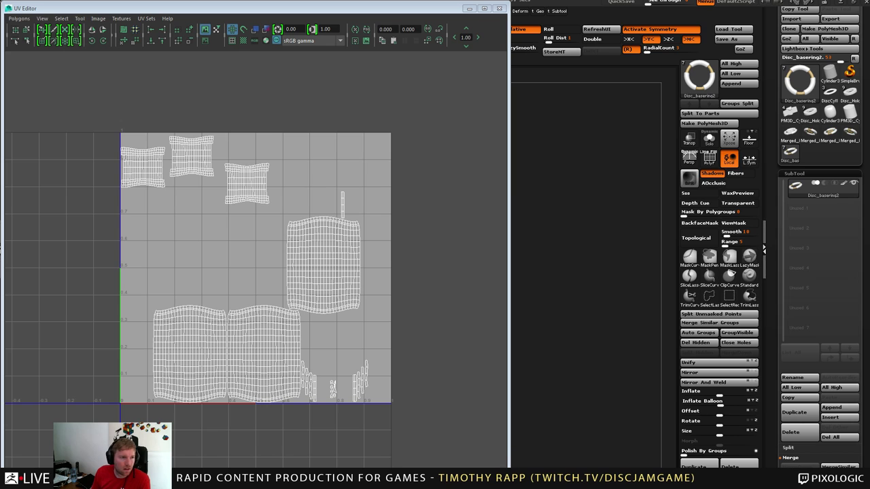
{"action": "key", "text": "alt+Tab"}
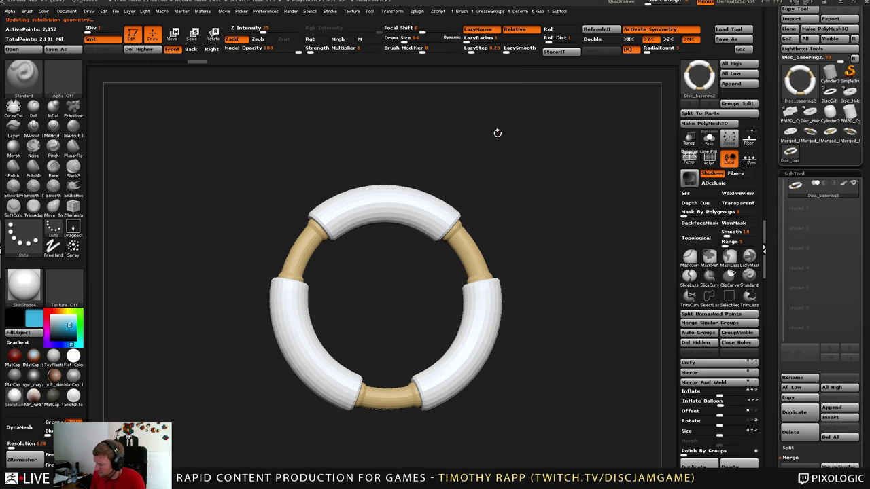
{"action": "key", "text": "alt+Tab"}
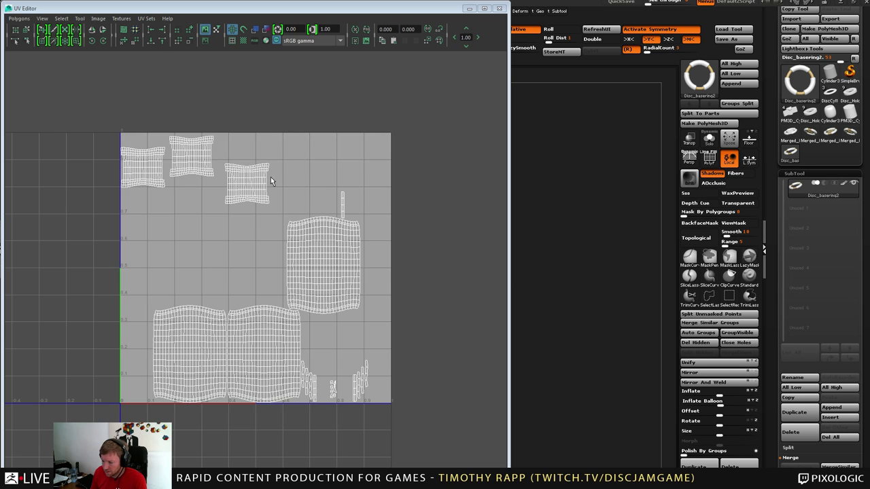
{"action": "key", "text": "alt+Tab"}
Examine the ring's UV map settings and its assigned texture map.
{"action": "mouse_move", "coordinate": [412, 13]}
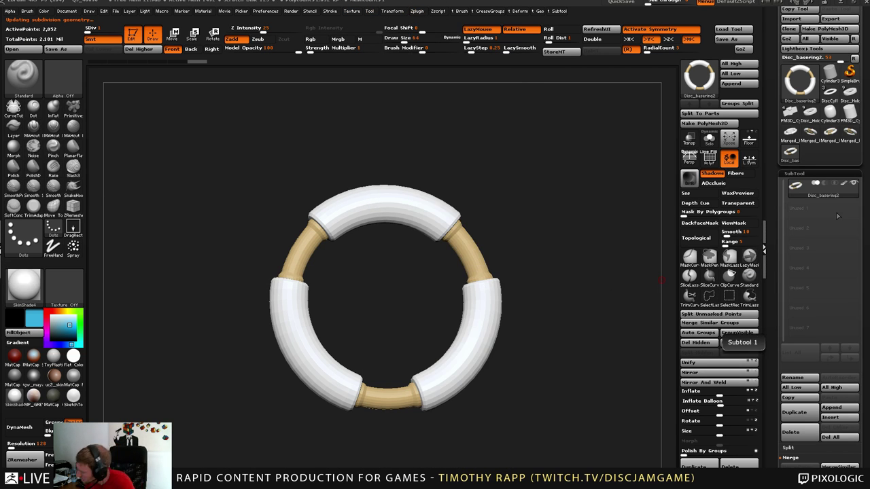
{"action": "left_click_drag", "start_coordinate": [770, 251], "coordinate": [769, 172]}
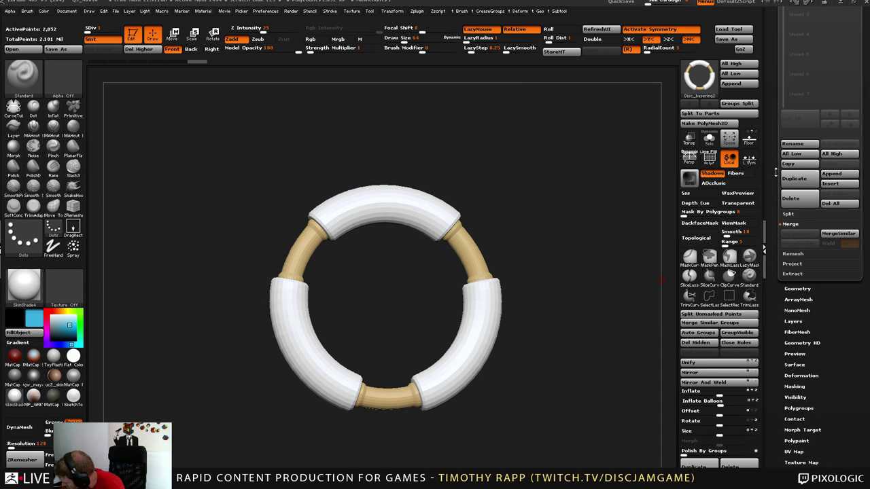
{"action": "left_click", "coordinate": [793, 451]}
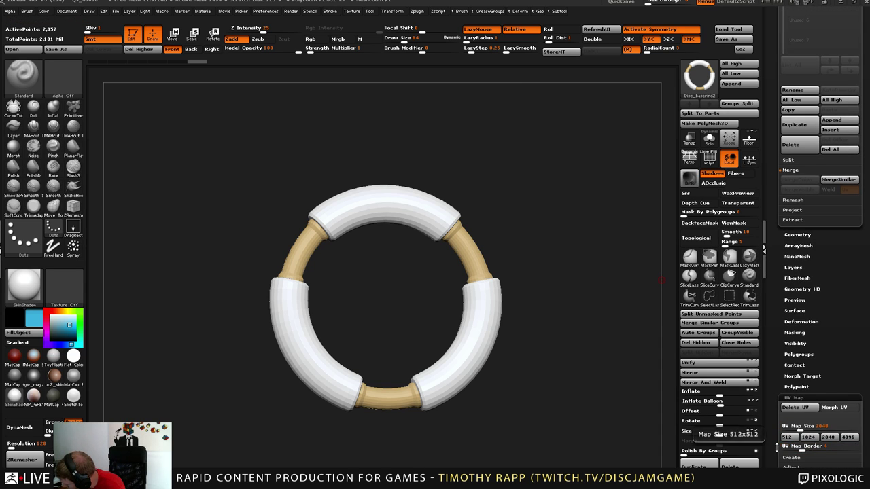
{"action": "left_click", "coordinate": [801, 441]}
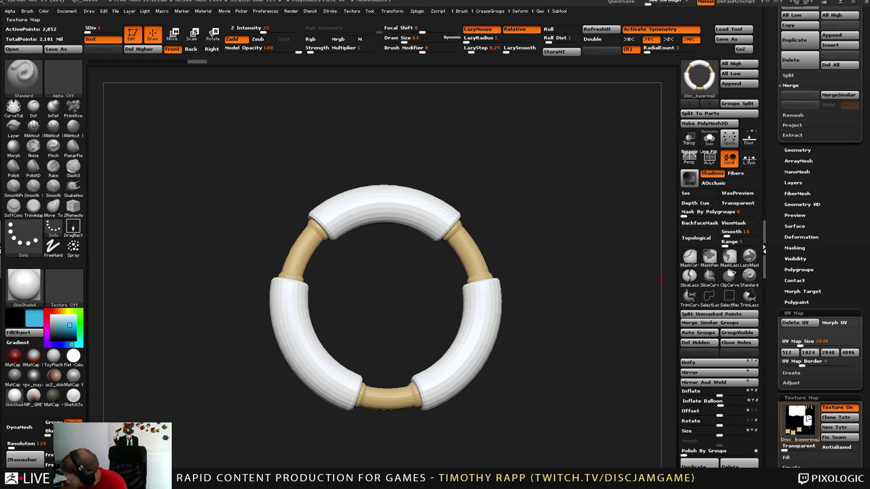
{"action": "mouse_move", "coordinate": [807, 420]}
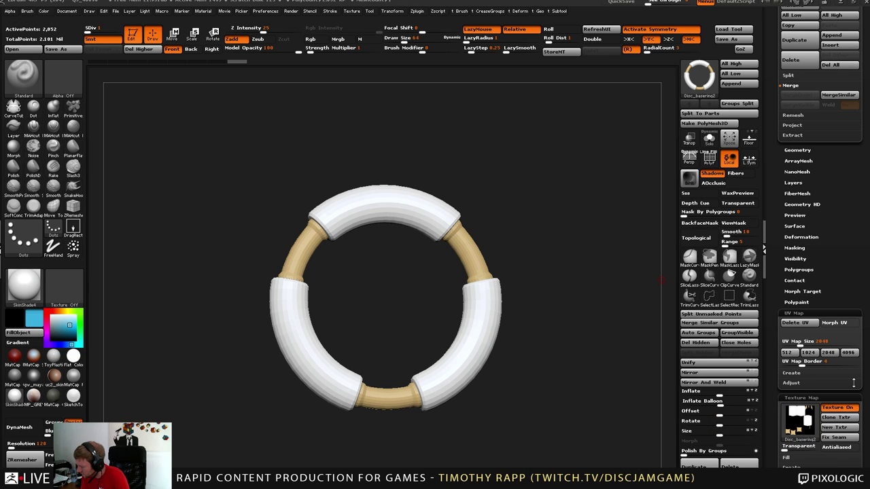
{"action": "left_click_drag", "start_coordinate": [774, 313], "coordinate": [801, 359]}
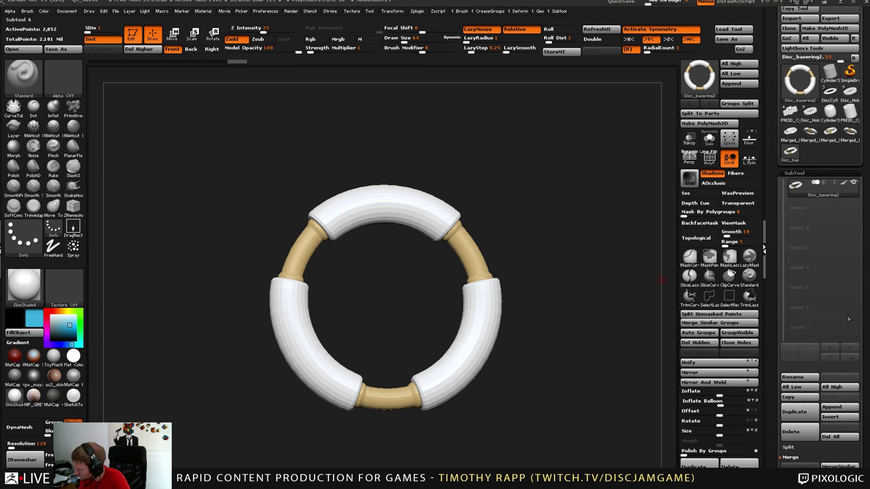
Reopen the QuickSave project QS_48096.ZPR, discarding the changes to the current project.
{"action": "key", "text": "comma"}
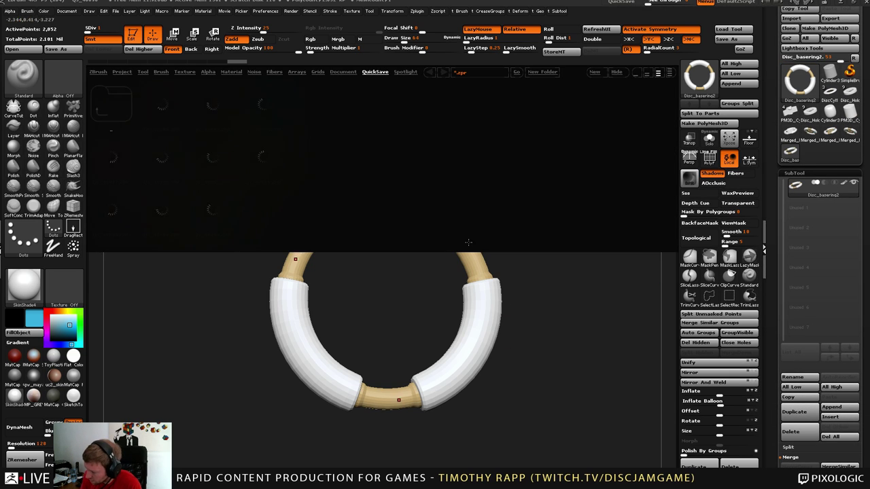
{"action": "double_click", "coordinate": [255, 180]}
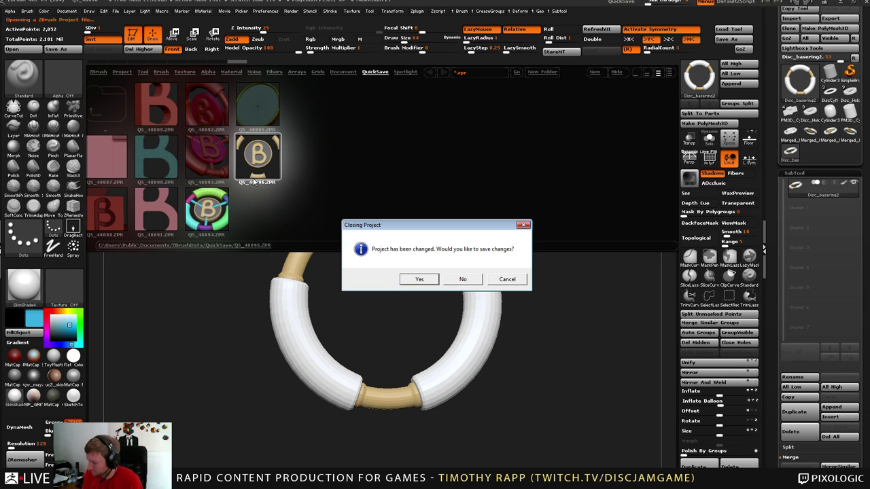
{"action": "left_click", "coordinate": [462, 280]}
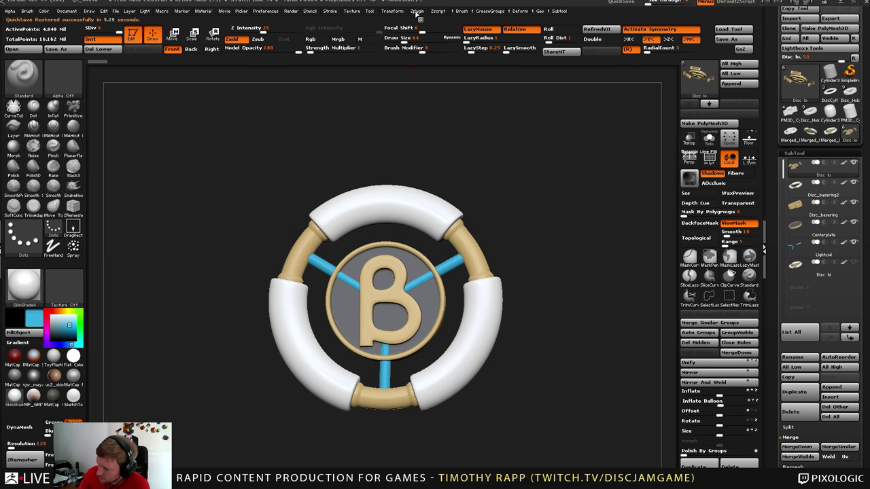
Select the Disc_basering2 subtool and examine its UV map settings and texture map.
{"action": "left_click", "coordinate": [417, 11]}
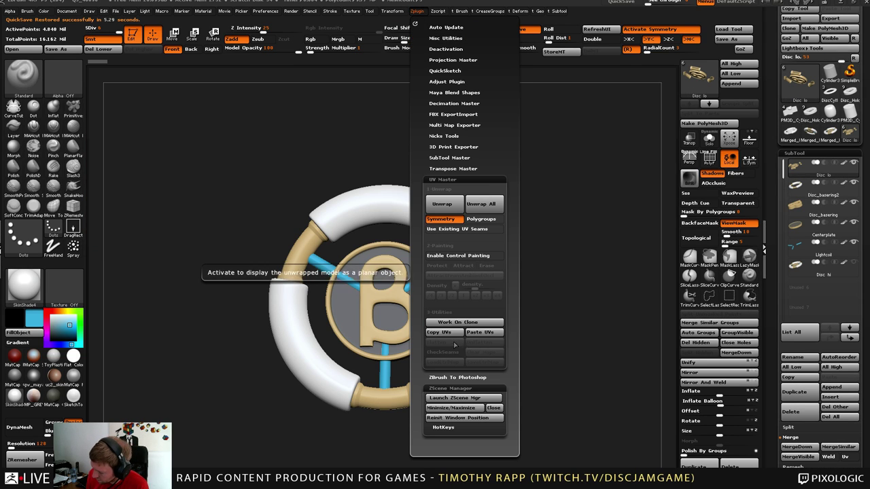
{"action": "left_click_drag", "start_coordinate": [776, 402], "coordinate": [777, 224]}
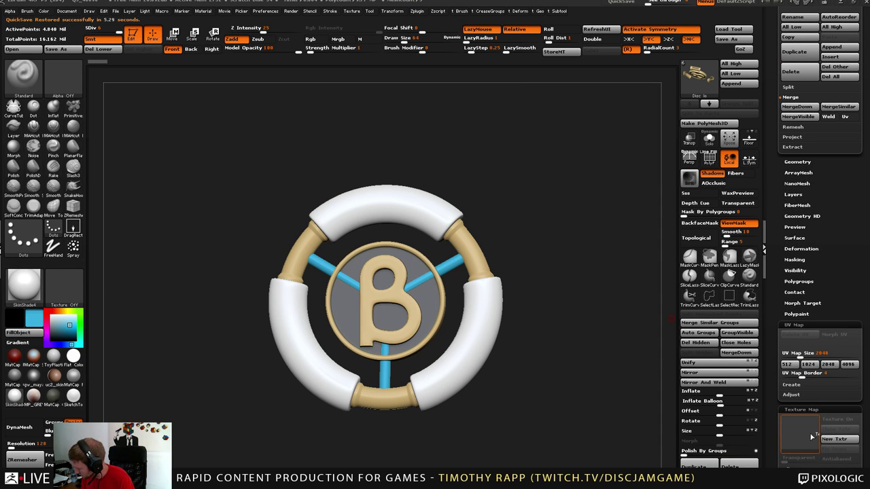
{"action": "left_click_drag", "start_coordinate": [777, 404], "coordinate": [781, 319]}
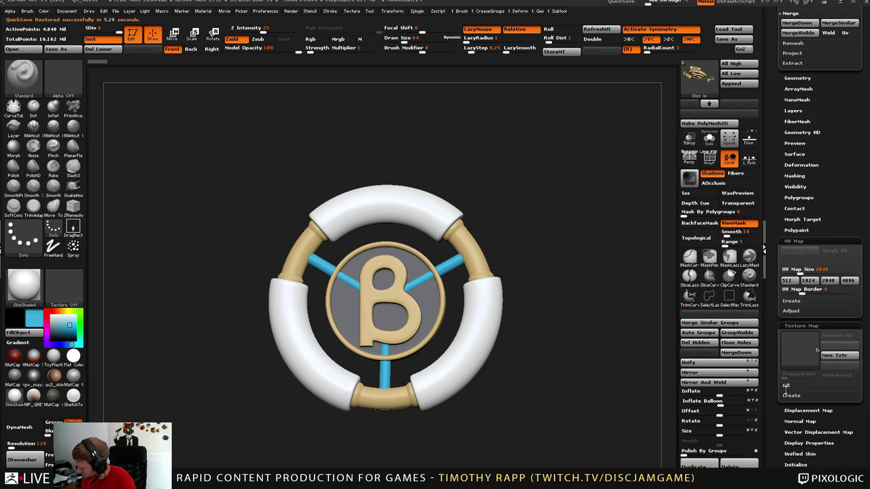
{"action": "left_click_drag", "start_coordinate": [775, 248], "coordinate": [786, 301]}
{"action": "left_click", "coordinate": [800, 222]}
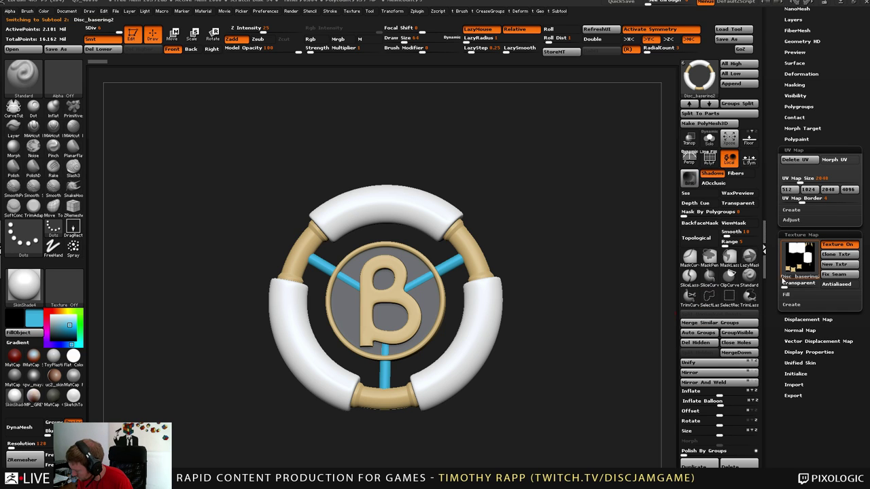
{"action": "left_click_drag", "start_coordinate": [776, 284], "coordinate": [783, 382]}
{"action": "left_click_drag", "start_coordinate": [776, 416], "coordinate": [786, 432]}
Select the Lightcoil subtool and subdivide its mesh twice.
{"action": "key", "text": "Down"}
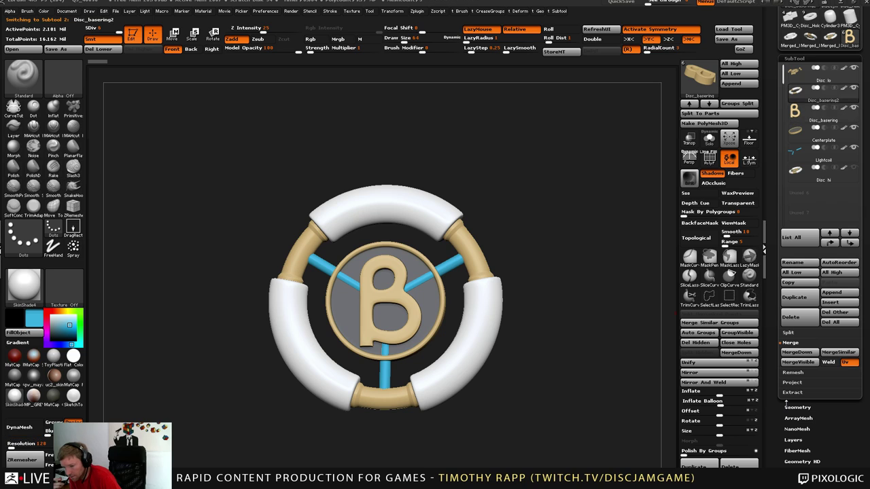
{"action": "key", "text": "Up"}
{"action": "key", "text": "Down"}
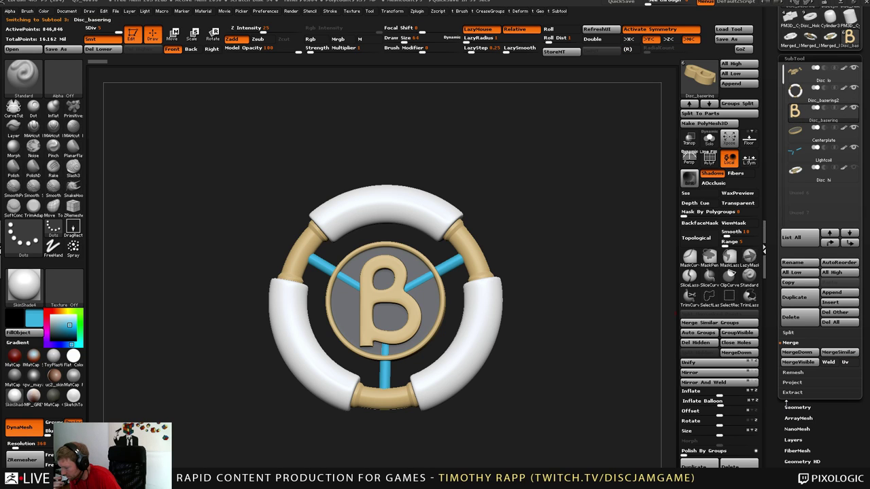
{"action": "key", "text": "Down"}
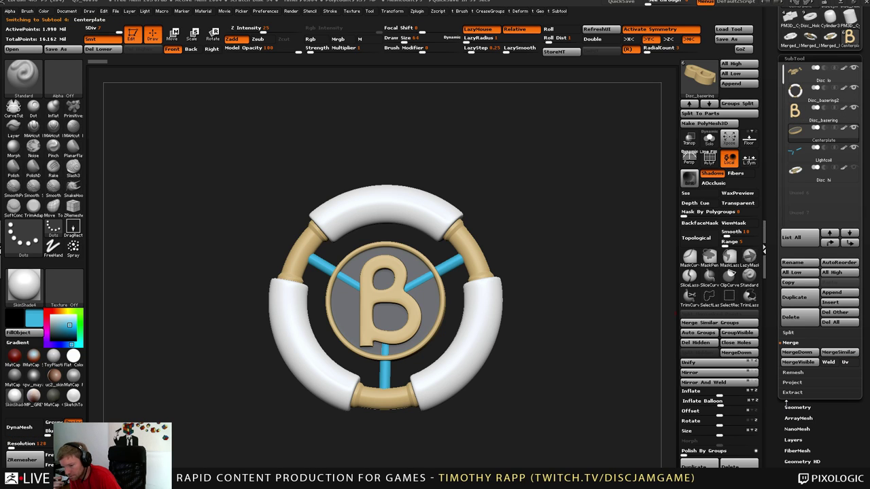
{"action": "key", "text": "Down"}
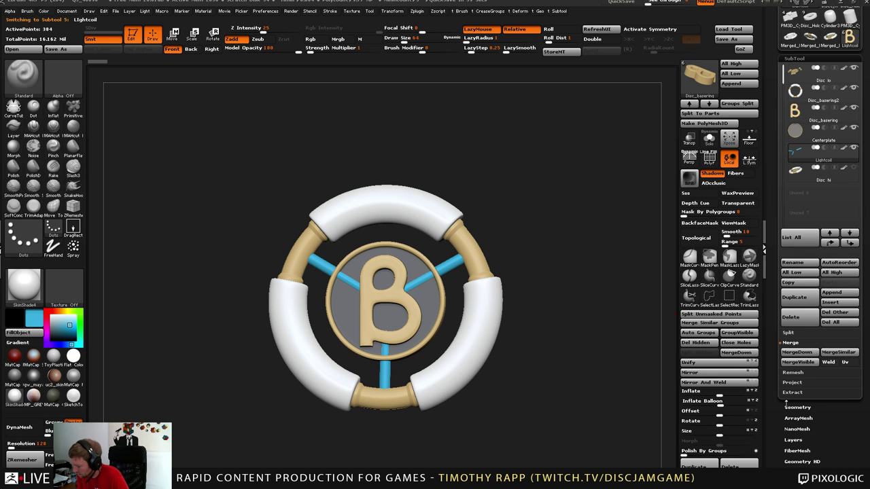
{"action": "key", "text": "shift+f"}
{"action": "right_click_drag", "start_coordinate": [470, 253], "coordinate": [669, 325], "text": "ctrl"}
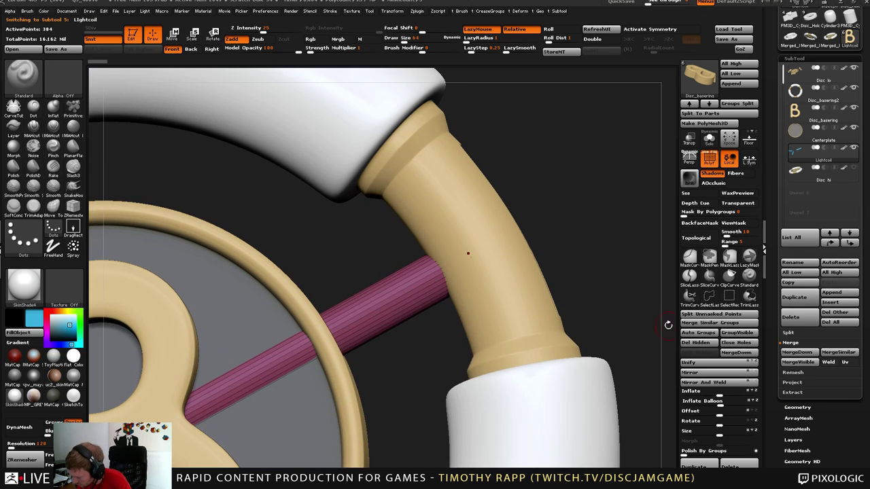
{"action": "key", "text": "shift+f"}
{"action": "right_click_drag", "start_coordinate": [609, 348], "coordinate": [566, 319], "text": "alt"}
{"action": "key", "text": "ctrl+d"}
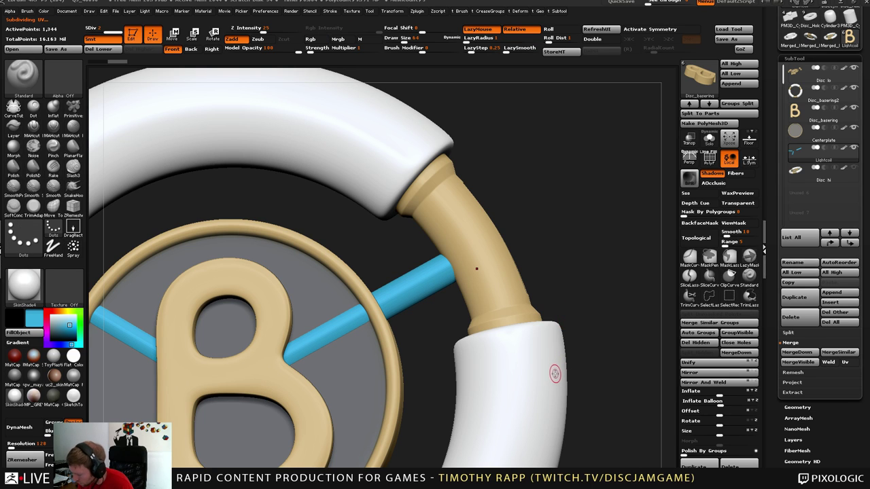
{"action": "key", "text": "ctrl+d"}
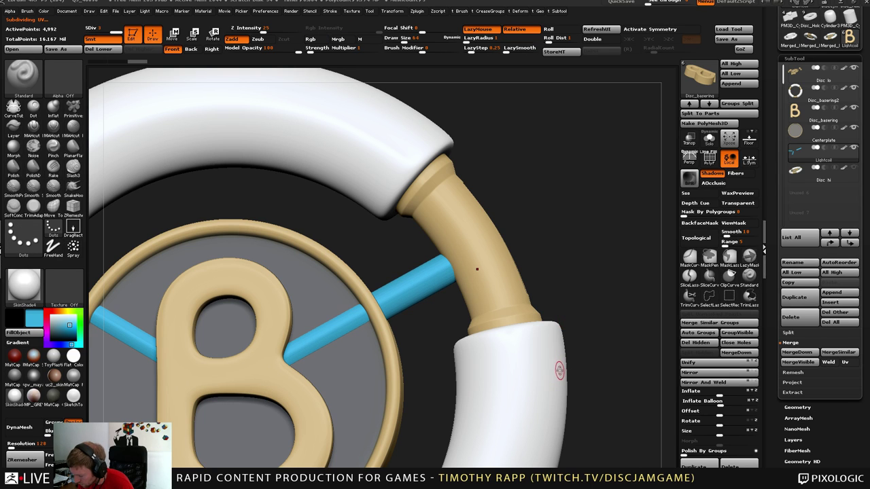
Inspect the subdivided Lightcoil spokes' wireframe up close, and preview the Disc_basering and Disc_basering2 subtools.
{"action": "key", "text": "shift+f"}
{"action": "right_click_drag", "start_coordinate": [500, 276], "coordinate": [524, 305], "text": "ctrl"}
{"action": "key", "text": "shift+f"}
{"action": "key", "text": "shift+f"}
{"action": "right_click_drag", "start_coordinate": [460, 308], "coordinate": [615, 380], "text": "ctrl"}
{"action": "key", "text": "shift+f"}
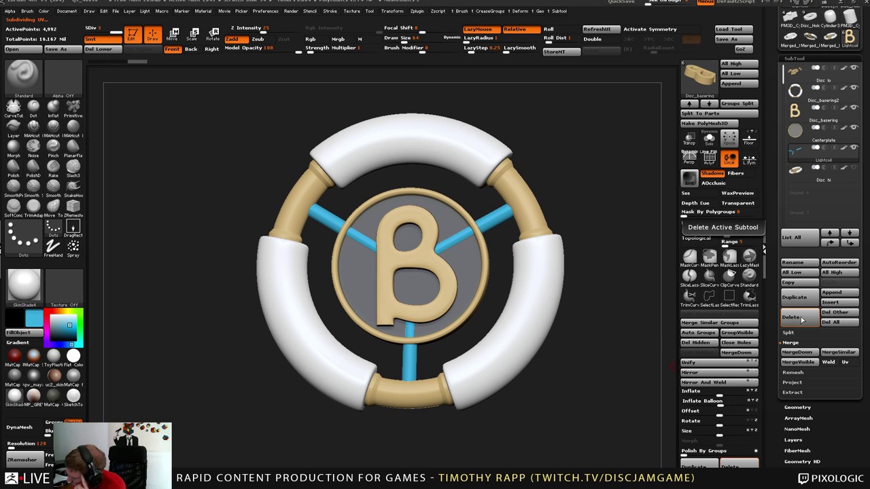
{"action": "mouse_move", "coordinate": [810, 117]}
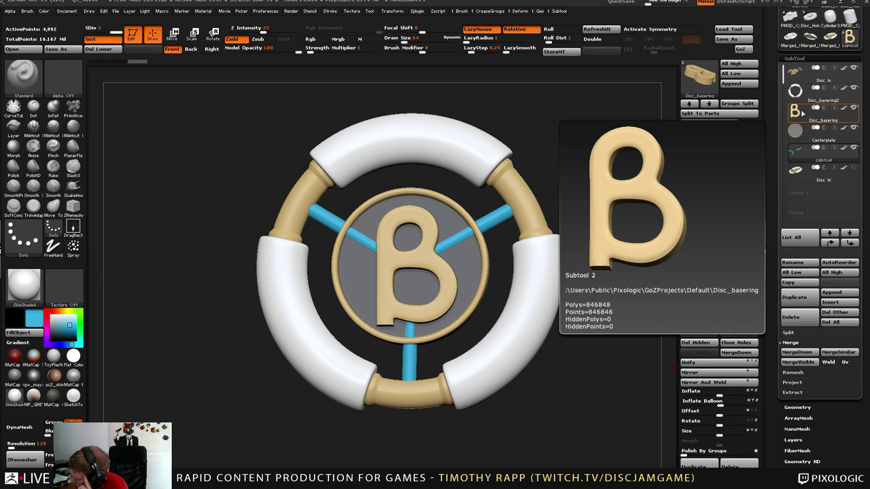
{"action": "left_click_drag", "start_coordinate": [773, 181], "coordinate": [773, 286]}
{"action": "mouse_move", "coordinate": [796, 205]}
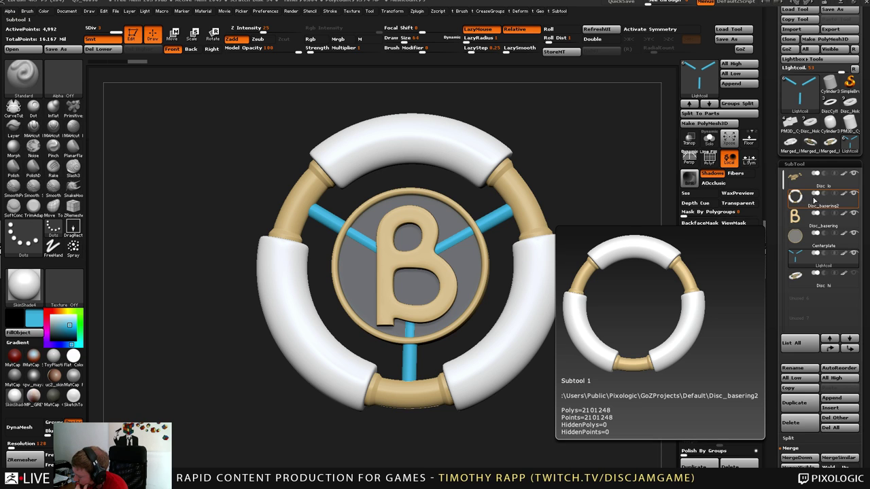
Check the UV map state of the merged tool Merged_Disc_basering1 and delete that tool permanently.
{"action": "left_click", "coordinate": [806, 197]}
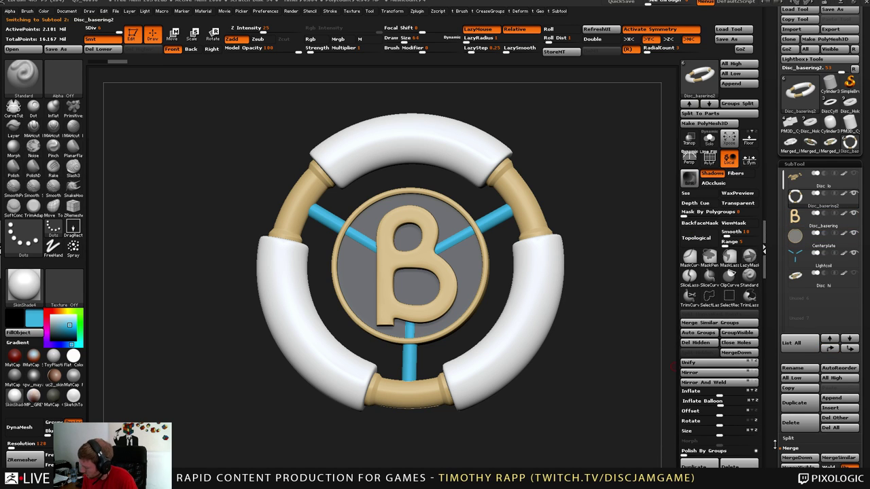
{"action": "left_click_drag", "start_coordinate": [779, 420], "coordinate": [779, 413]}
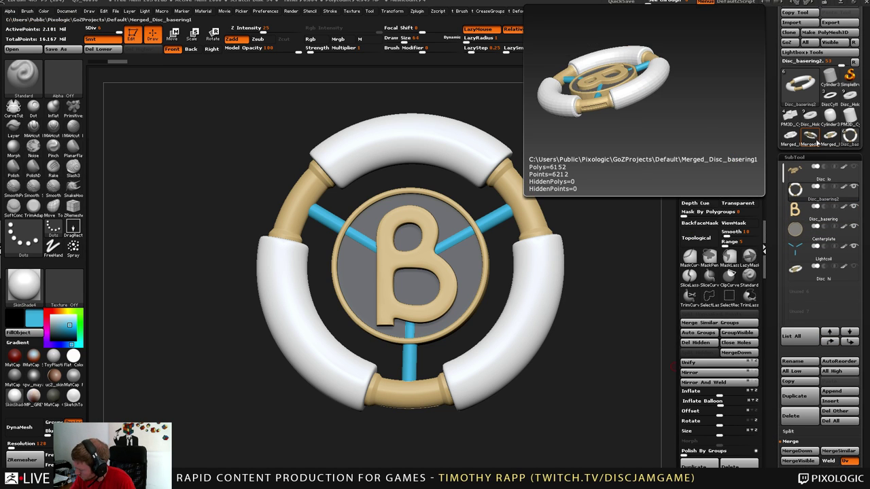
{"action": "left_click", "coordinate": [822, 140]}
{"action": "scroll", "coordinate": [780, 284], "scroll_direction": "down", "scroll_amount": 2}
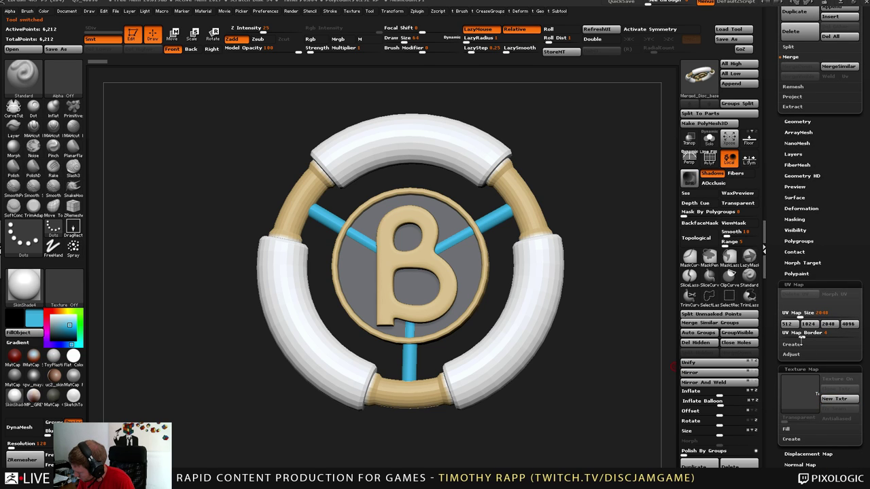
{"action": "scroll", "coordinate": [818, 298], "scroll_direction": "up", "scroll_amount": 10}
{"action": "left_click", "coordinate": [807, 439]}
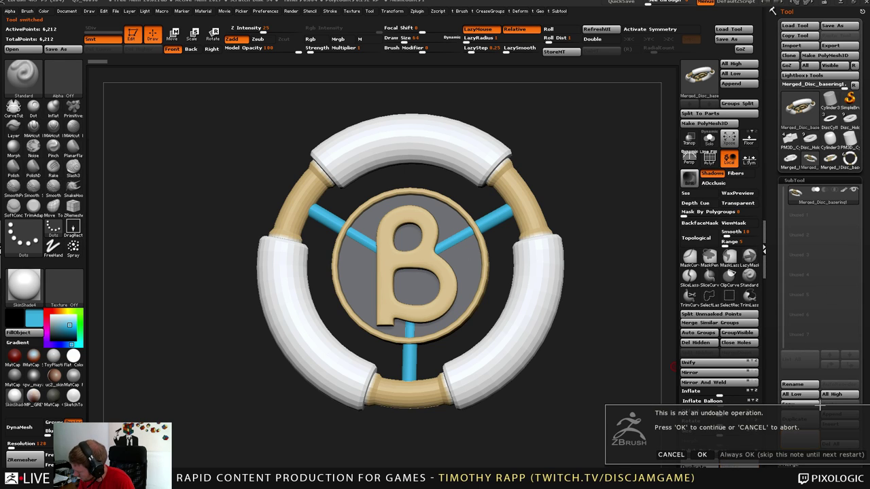
{"action": "left_click", "coordinate": [770, 456]}
Return to the Disc_basering2 tool, set all subtools to their lowest subdivision level, and merge the visible ones with UVs enabled.
{"action": "left_click", "coordinate": [830, 160]}
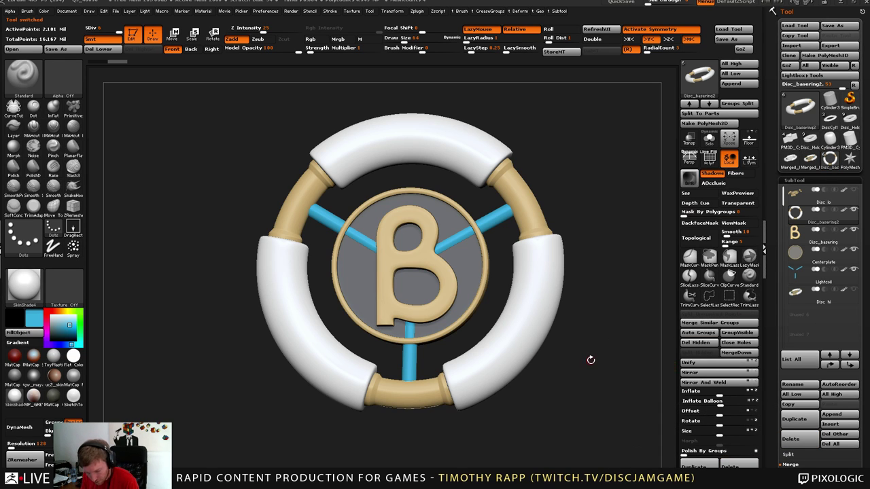
{"action": "key", "text": "ctrl+t"}
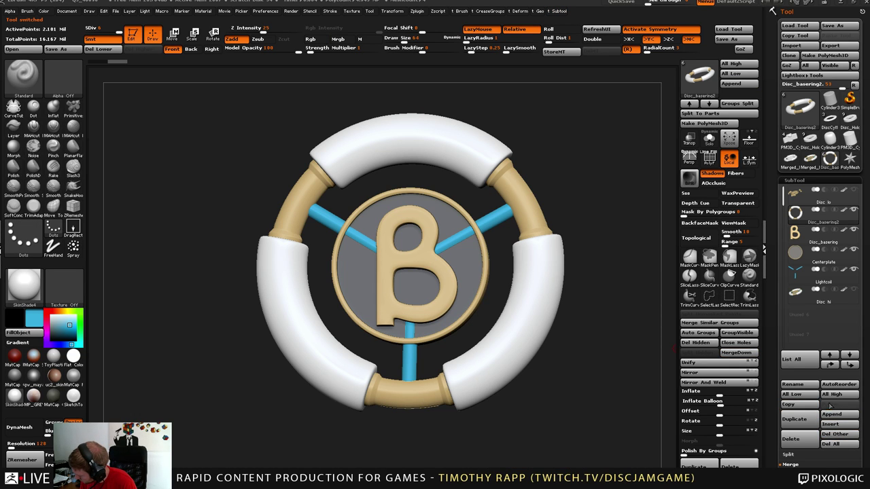
{"action": "left_click_drag", "start_coordinate": [771, 424], "coordinate": [774, 341]}
{"action": "left_click", "coordinate": [792, 312]}
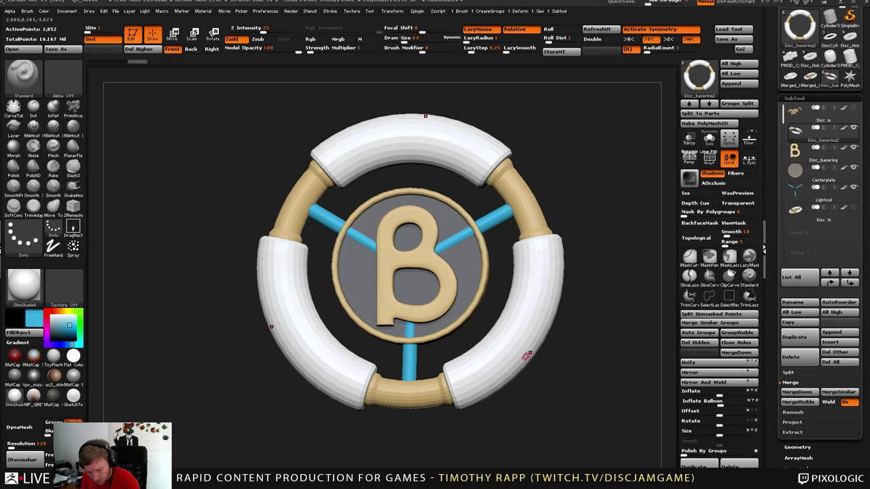
{"action": "key", "text": "5"}
{"action": "left_click", "coordinate": [506, 352]}
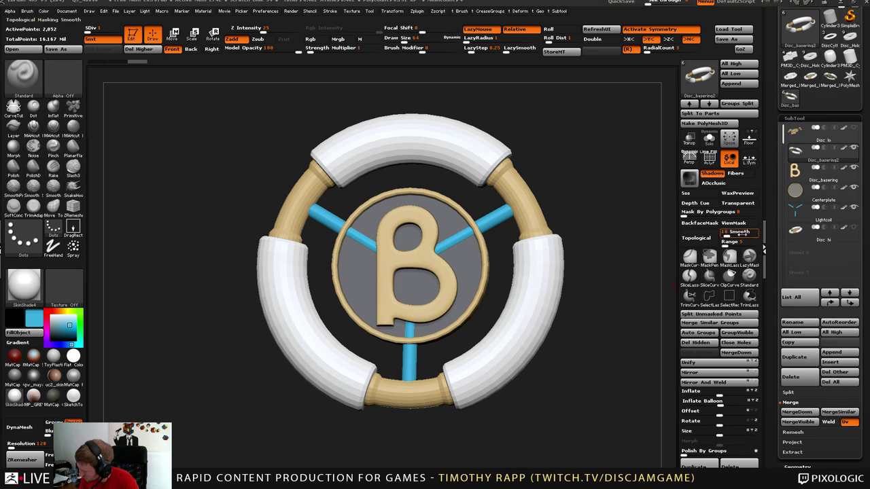
Switch to the Merged_Disc_basering3 tool and create its texture map from polypaint.
{"action": "left_click", "coordinate": [828, 81]}
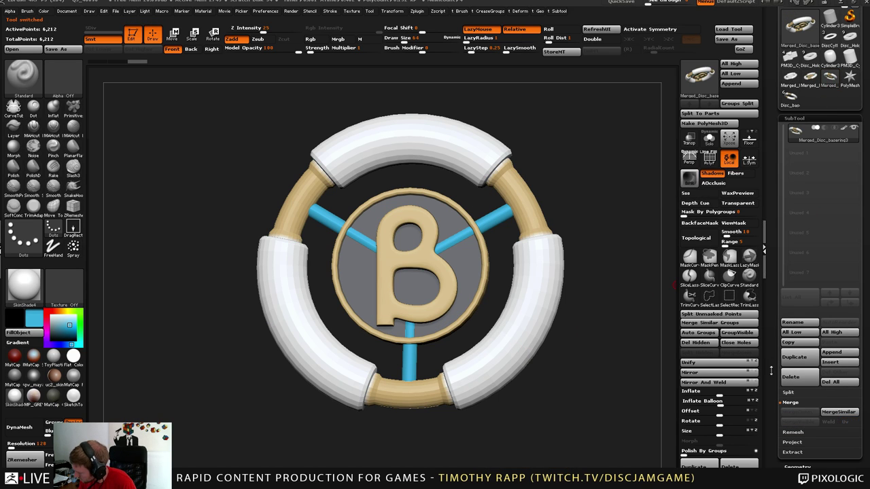
{"action": "scroll", "coordinate": [786, 340], "scroll_direction": "down", "scroll_amount": 5}
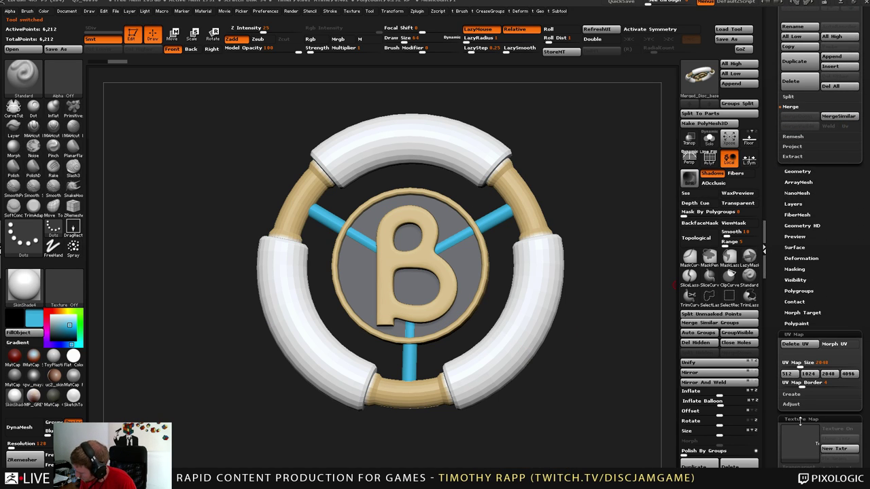
{"action": "left_click", "coordinate": [834, 448]}
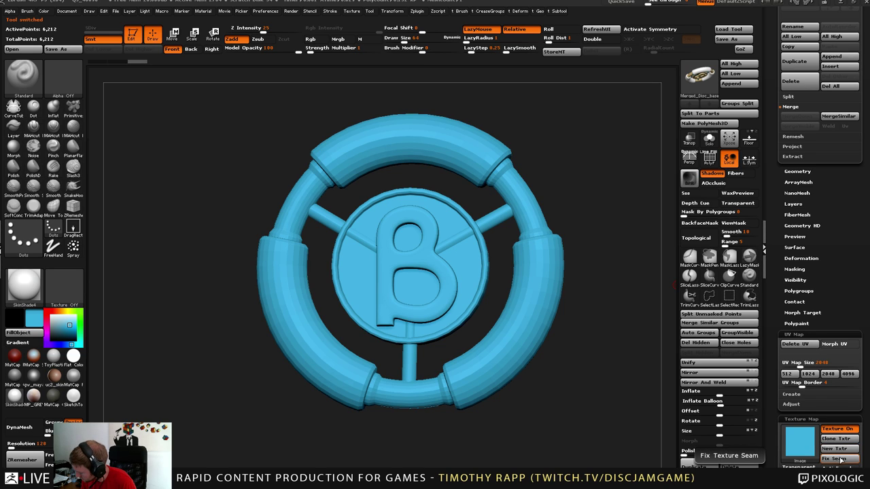
{"action": "key", "text": "ctrl+z"}
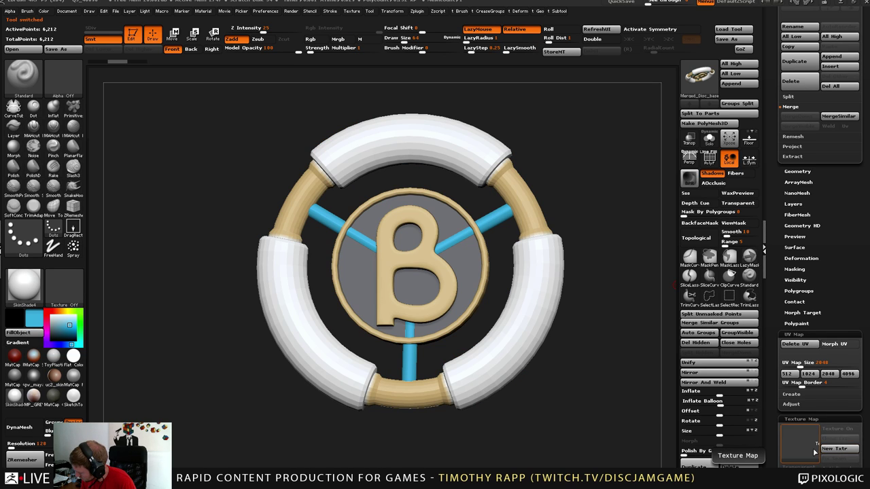
{"action": "scroll", "coordinate": [777, 447], "scroll_direction": "down", "scroll_amount": 2}
{"action": "left_click", "coordinate": [792, 438]}
{"action": "left_click", "coordinate": [826, 451]}
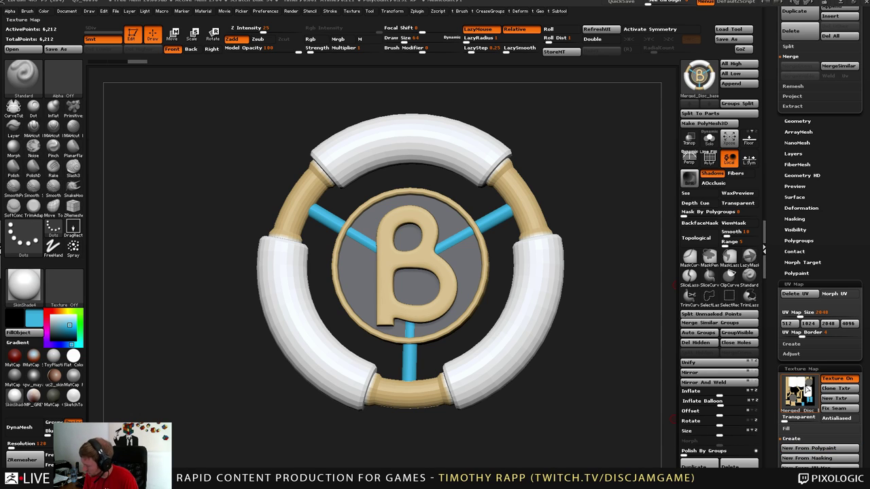
{"action": "mouse_move", "coordinate": [796, 401]}
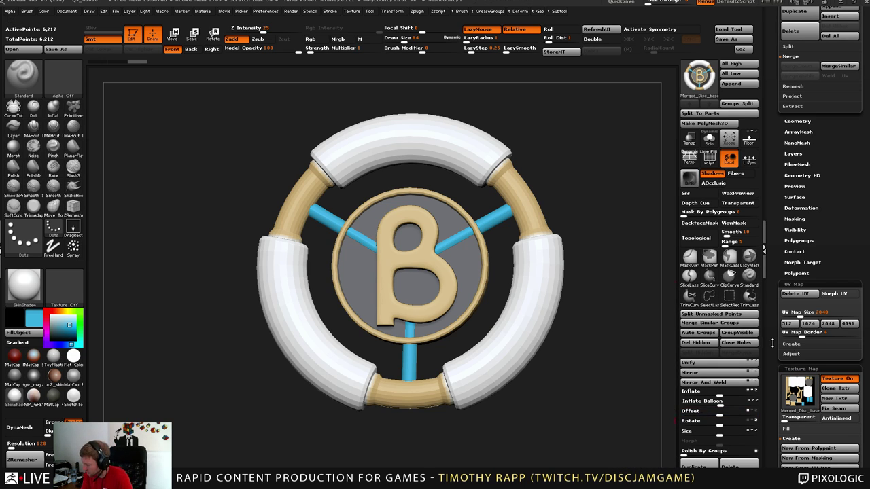
Append Merged_Disc_basering3 to the Disc_basering2 tool and place it first in the subtool list.
{"action": "left_click_drag", "start_coordinate": [773, 346], "coordinate": [775, 462]}
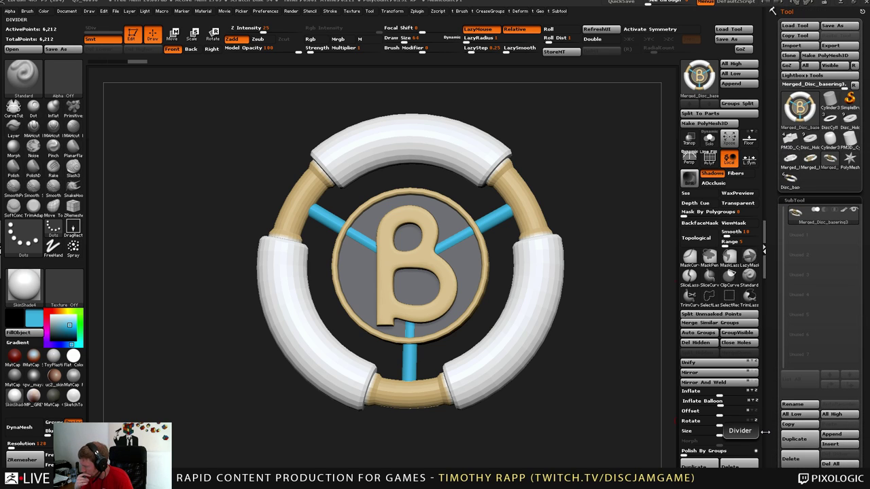
{"action": "left_click", "coordinate": [794, 182]}
{"action": "left_click", "coordinate": [827, 434]}
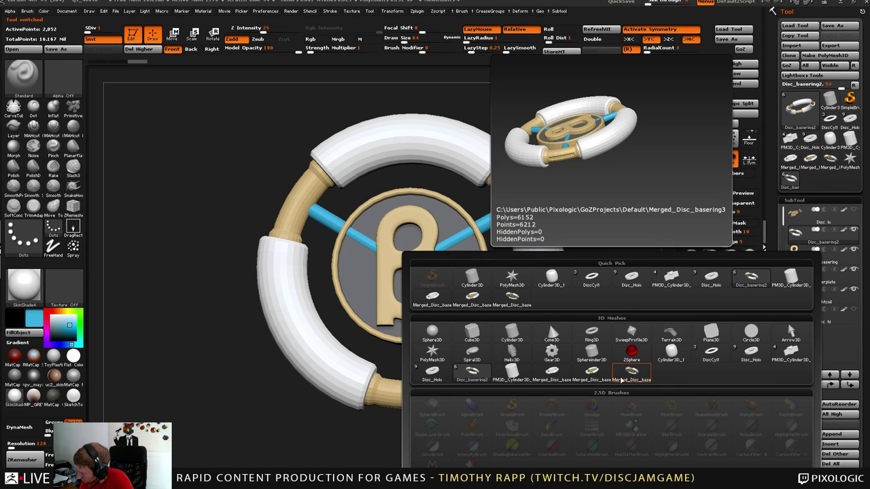
{"action": "left_click", "coordinate": [631, 375]}
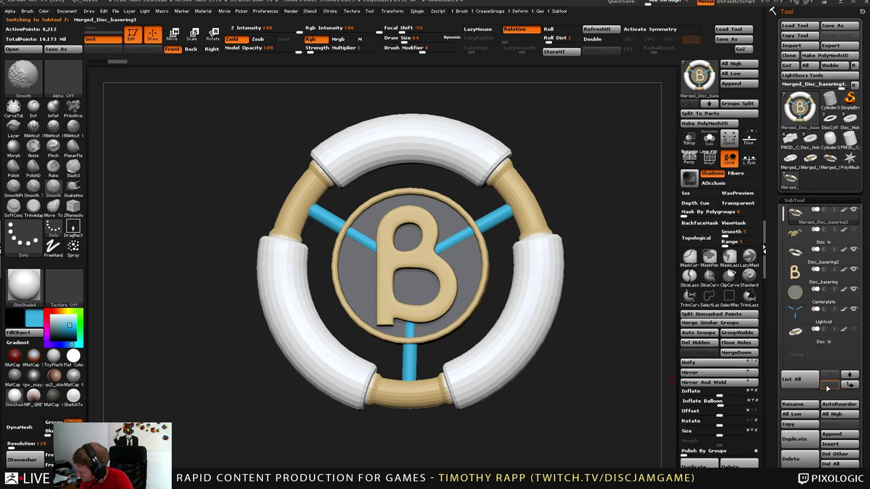
Rename the Merged_Disc_basering3 subtool as "Disc lo".
{"action": "left_click", "coordinate": [796, 400]}
{"action": "type", "text": "D"}
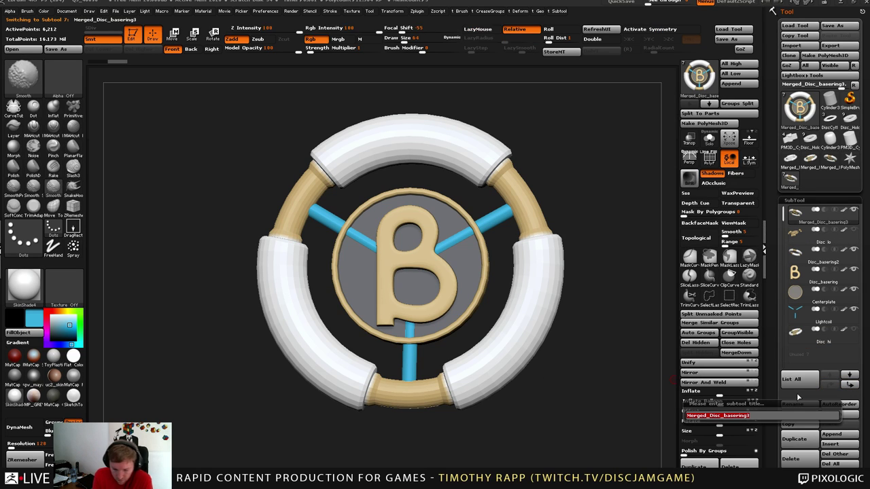
{"action": "type", "text": "isc lo"}
{"action": "key", "text": "Return"}
Delete the old Disc lo subtool and make the newly merged Disc lo active.
{"action": "left_click", "coordinate": [814, 238]}
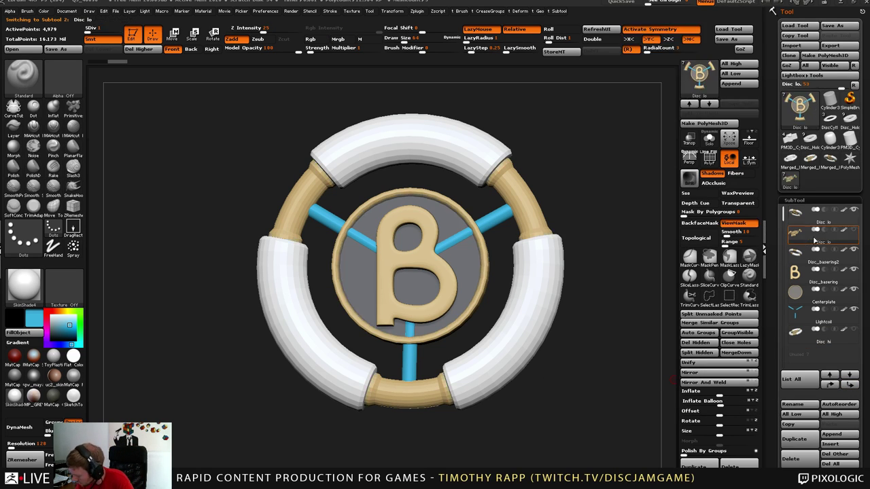
{"action": "mouse_move", "coordinate": [802, 338]}
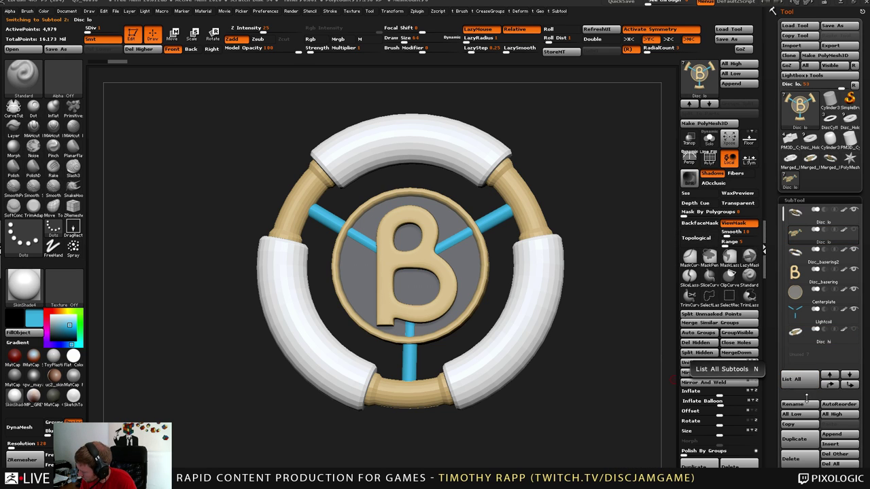
{"action": "left_click", "coordinate": [804, 459]}
{"action": "key", "text": "Up"}
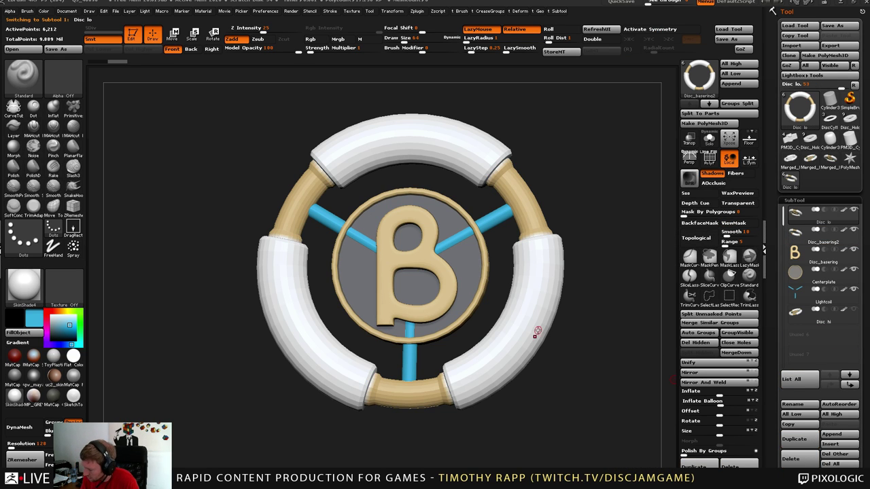
Set all subtools to their highest subdivision level and quick-save the project.
{"action": "key", "text": "shift+f"}
{"action": "key", "text": "shift+f"}
{"action": "scroll", "coordinate": [787, 326], "scroll_direction": "down", "scroll_amount": 5}
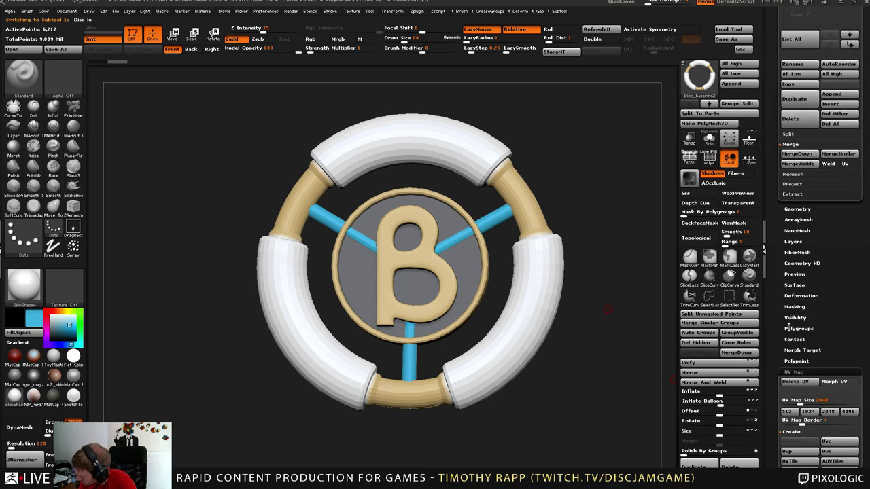
{"action": "scroll", "coordinate": [787, 325], "scroll_direction": "down", "scroll_amount": 3}
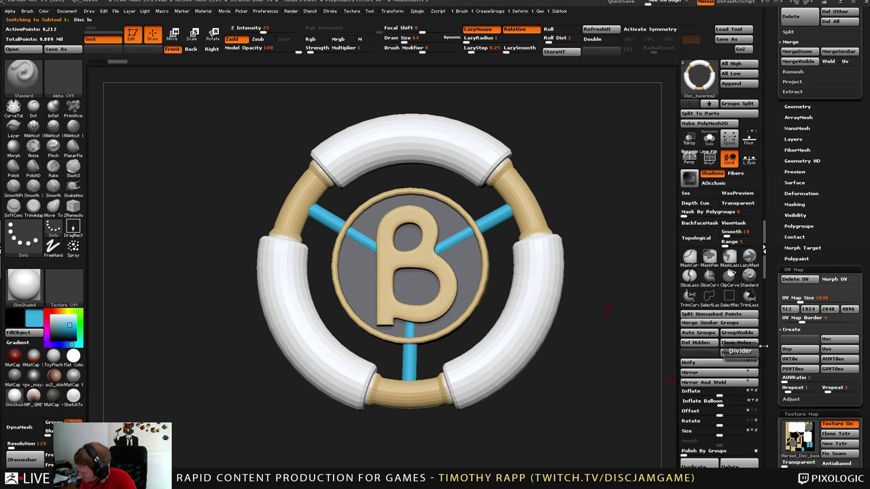
{"action": "scroll", "coordinate": [816, 354], "scroll_direction": "up", "scroll_amount": 8}
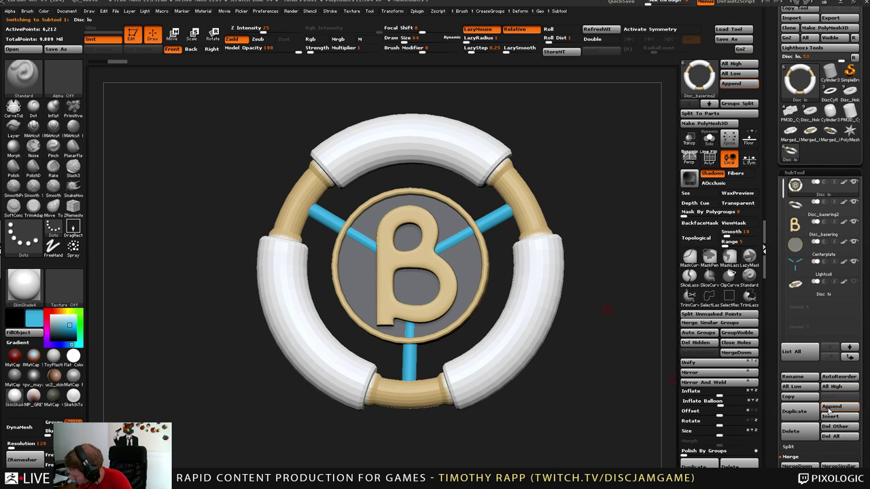
{"action": "left_click", "coordinate": [839, 386]}
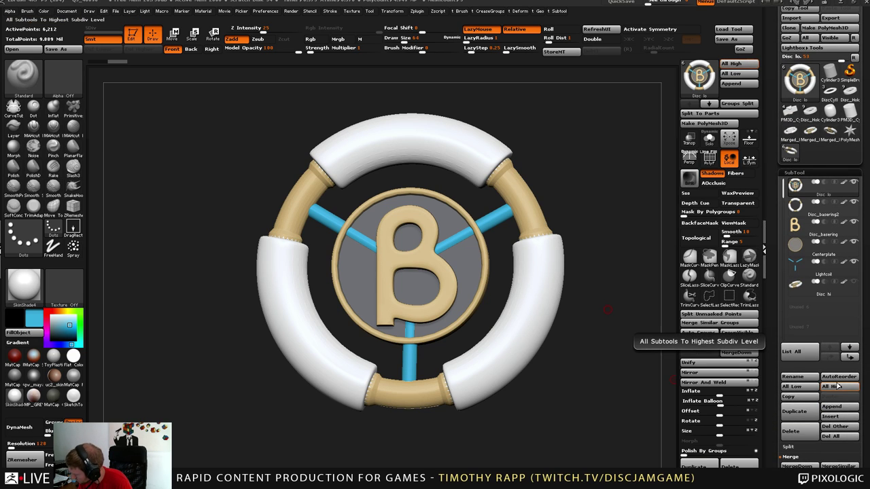
{"action": "mouse_move", "coordinate": [815, 289]}
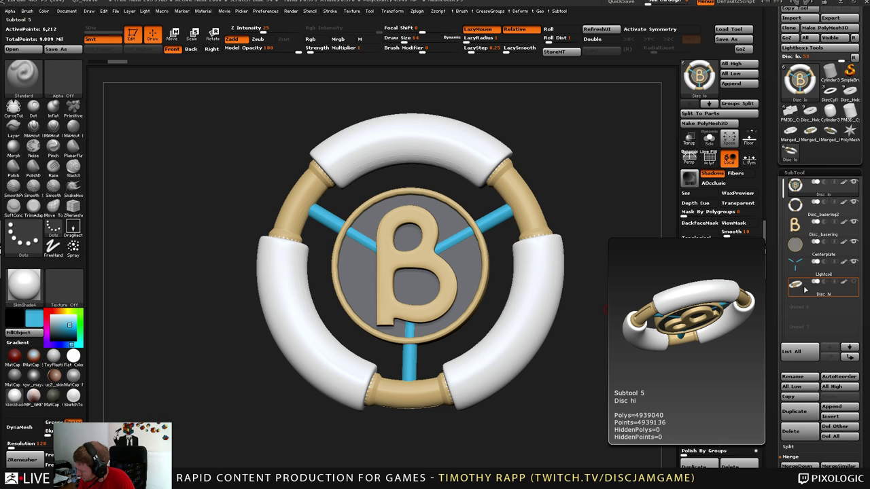
{"action": "mouse_move", "coordinate": [853, 190]}
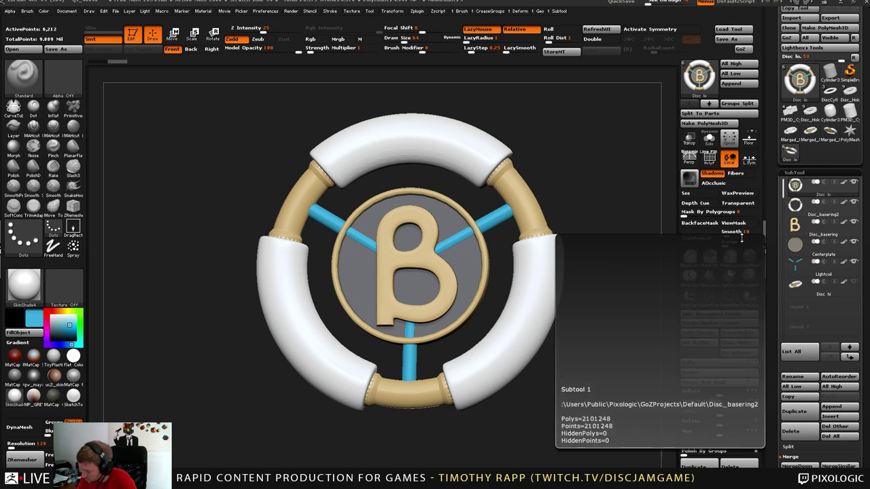
{"action": "key", "text": "ctrl+s"}
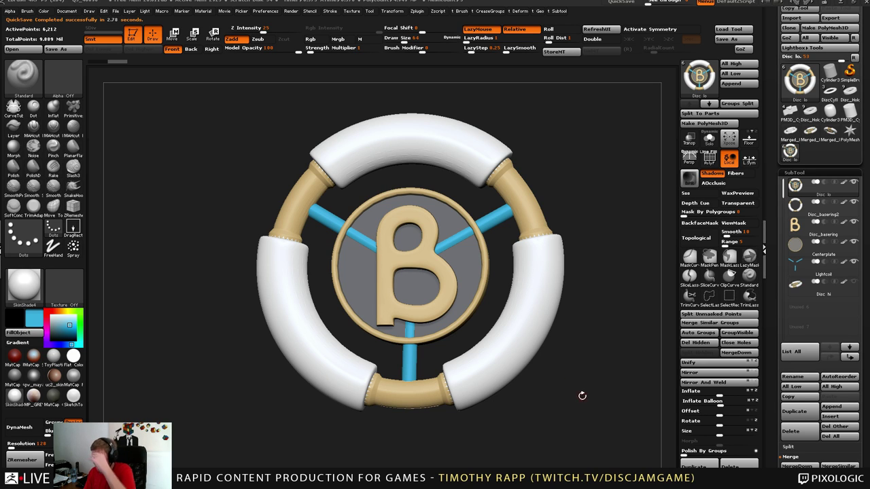
Isolate Disc lo in Solo mode and project all visible subtools onto it.
{"action": "scroll", "coordinate": [785, 367], "scroll_direction": "down", "scroll_amount": 5}
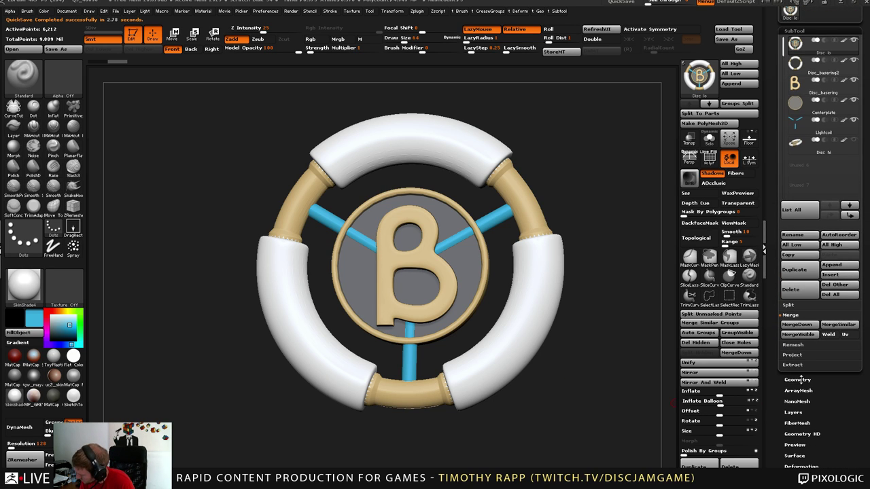
{"action": "left_click", "coordinate": [793, 356]}
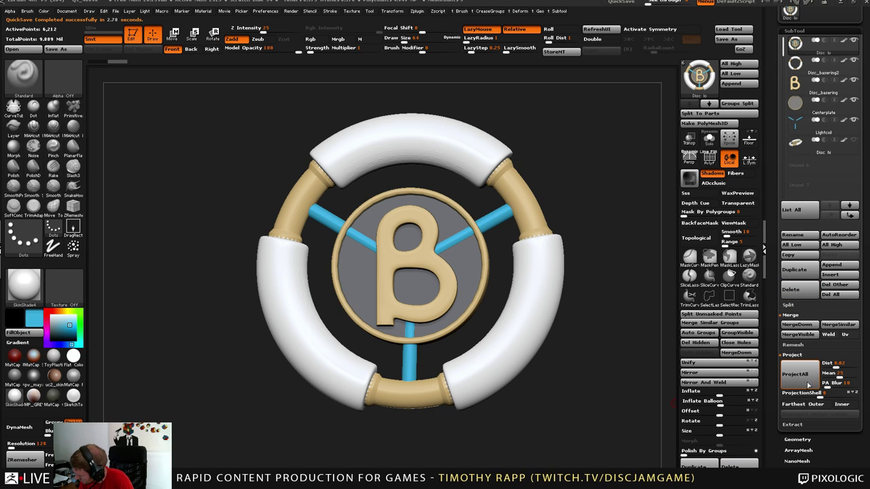
{"action": "left_click", "coordinate": [798, 375]}
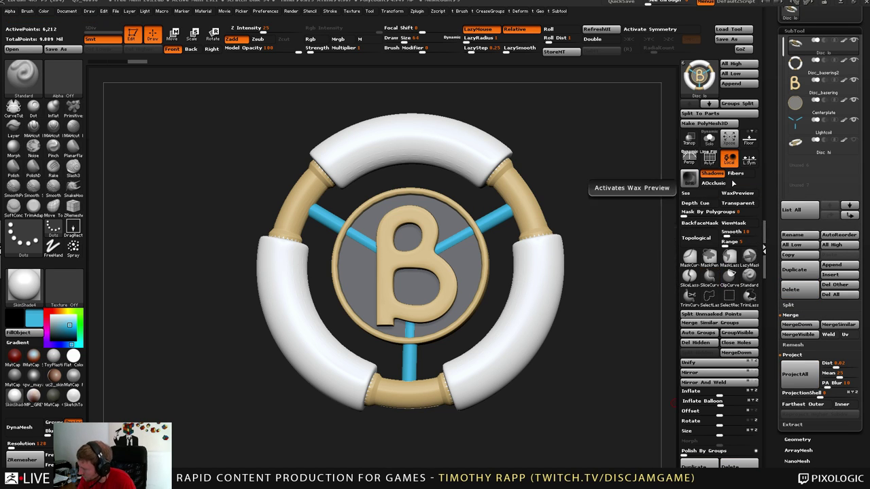
{"action": "mouse_move", "coordinate": [799, 134]}
{"action": "left_click", "coordinate": [709, 139]}
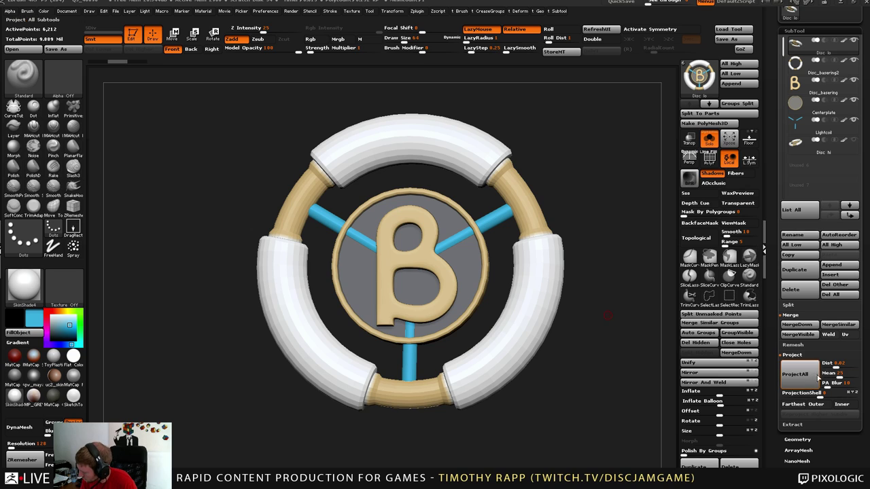
{"action": "left_click", "coordinate": [797, 376]}
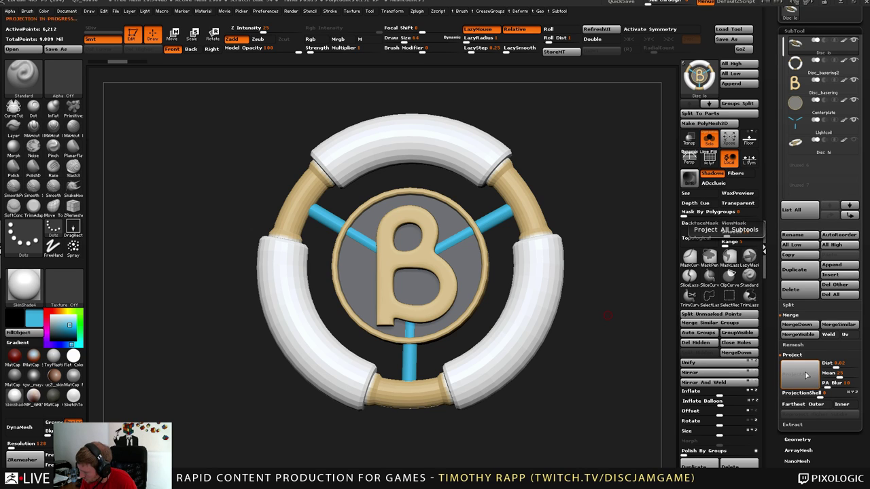
Make Disc lo active, auto-group it with UVs, and crease its polygroup borders.
{"action": "mouse_move", "coordinate": [805, 159]}
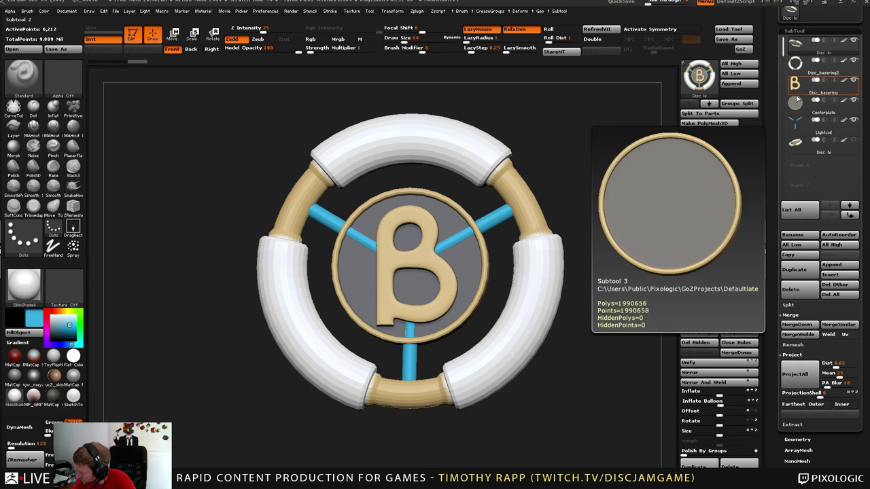
{"action": "left_click", "coordinate": [802, 72]}
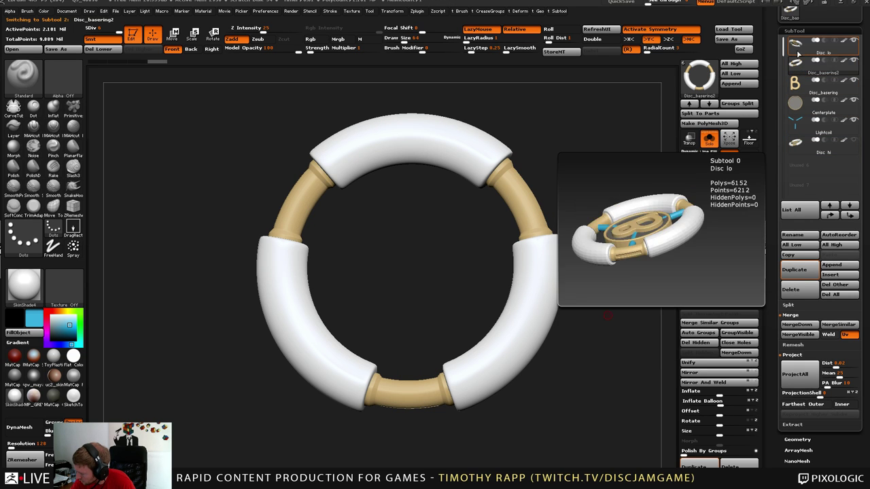
{"action": "left_click", "coordinate": [799, 42]}
{"action": "key", "text": "l"}
{"action": "key", "text": "ctrl+z"}
{"action": "key", "text": "c"}
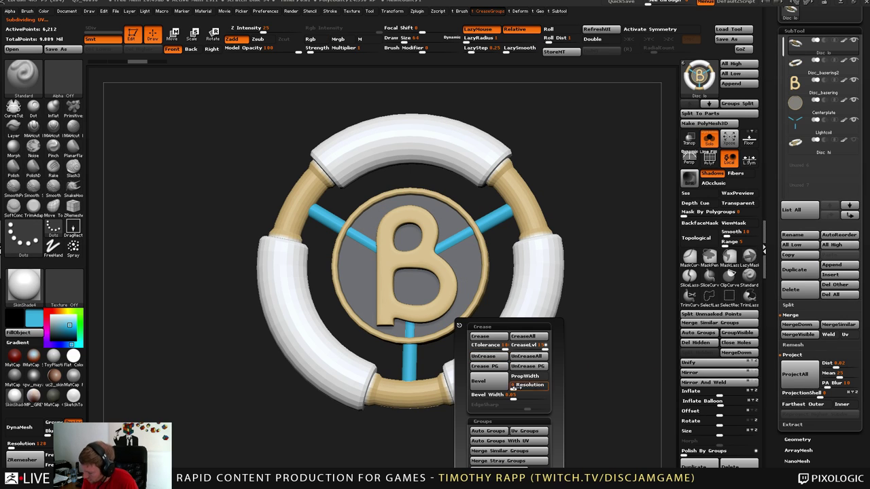
{"action": "left_click", "coordinate": [500, 442]}
{"action": "left_click", "coordinate": [495, 368]}
Subdivide Disc lo to level 3, project all visible subtools onto it, and inspect the connector between the white grips.
{"action": "key", "text": "d"}
{"action": "key", "text": "ctrl+d"}
{"action": "key", "text": "ctrl+d"}
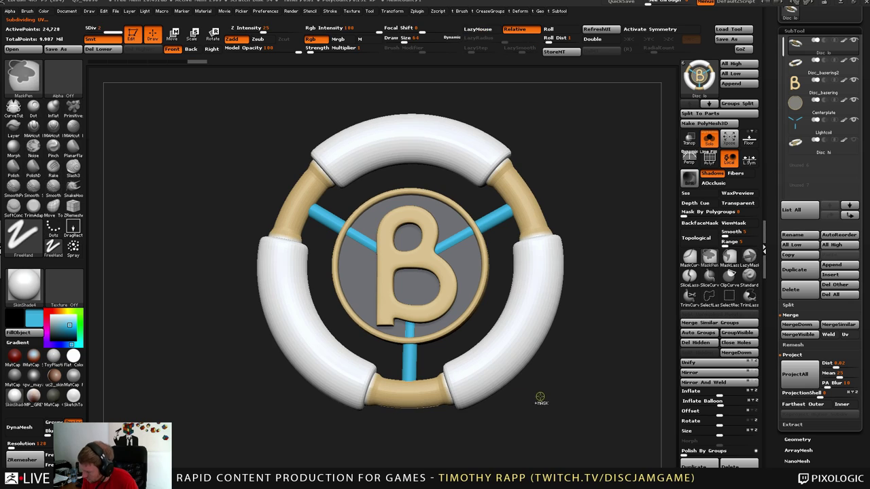
{"action": "left_click", "coordinate": [802, 379]}
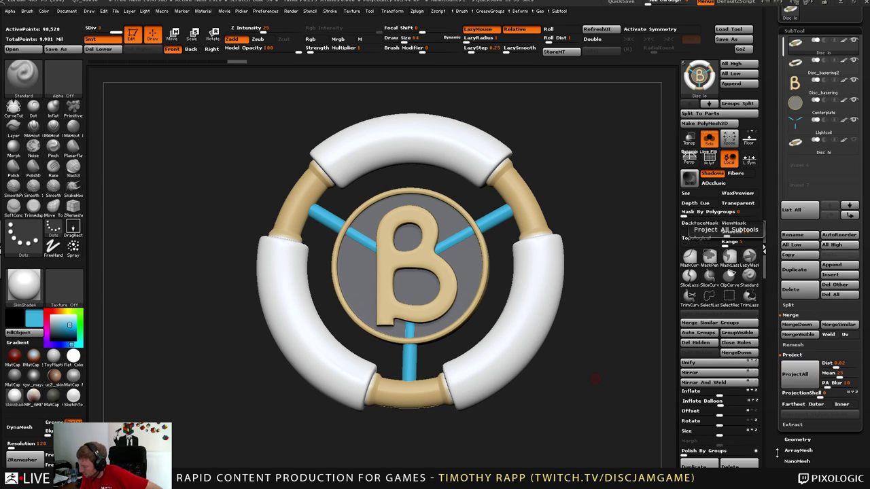
{"action": "scroll", "coordinate": [843, 394], "scroll_direction": "down", "scroll_amount": 5}
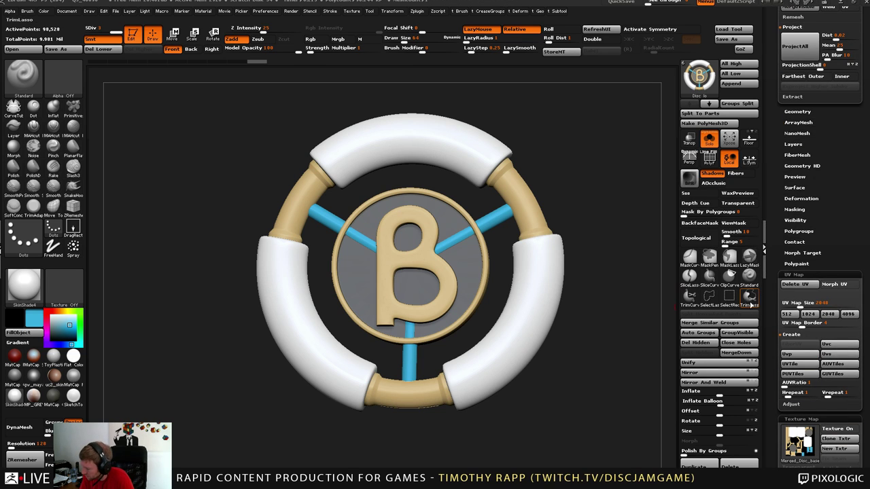
{"action": "left_click_drag", "start_coordinate": [769, 305], "coordinate": [768, 401]}
{"action": "left_click_drag", "start_coordinate": [618, 359], "coordinate": [594, 364]}
{"action": "right_click_drag", "start_coordinate": [520, 194], "coordinate": [475, 196]}
{"action": "right_click_drag", "start_coordinate": [599, 164], "coordinate": [613, 199], "text": "ctrl"}
{"action": "right_click_drag", "start_coordinate": [530, 226], "coordinate": [574, 269]}
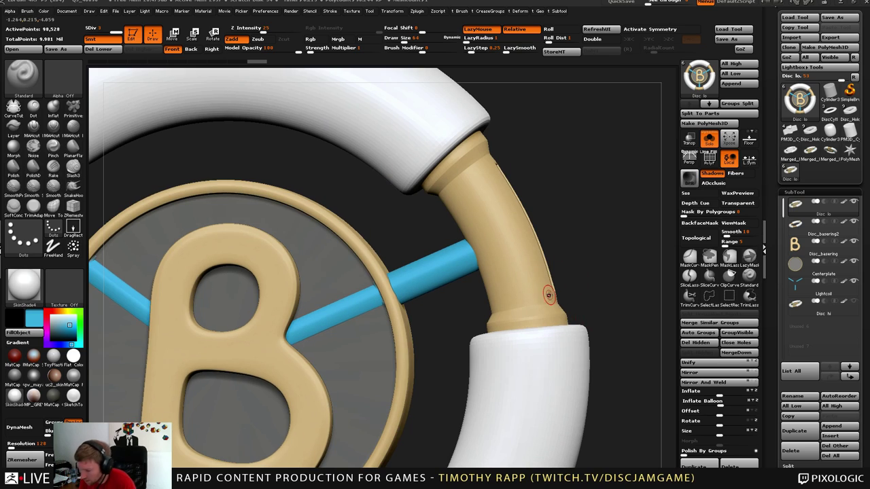
Return Disc lo to its unsubdivided mesh and turn off its texture display.
{"action": "key", "text": "shift+d"}
{"action": "key", "text": "shift+f"}
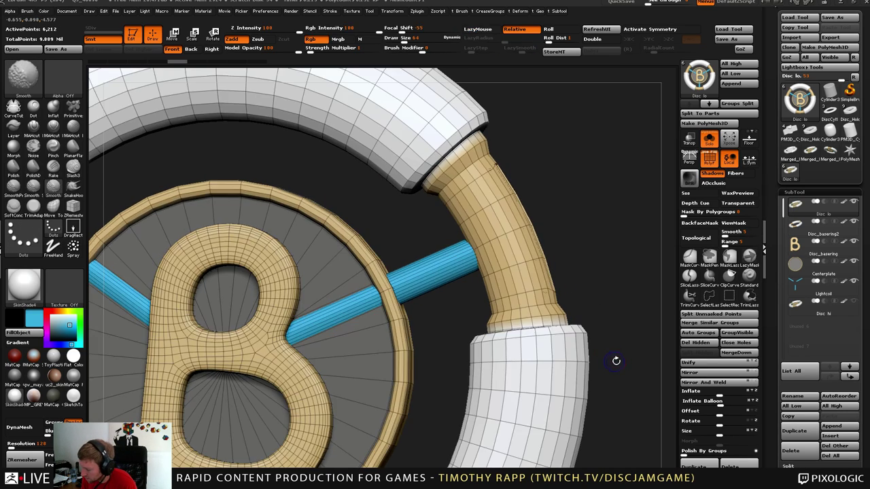
{"action": "left_click_drag", "start_coordinate": [617, 361], "coordinate": [637, 363], "text": "alt"}
{"action": "left_click_drag", "start_coordinate": [775, 406], "coordinate": [775, 383]}
{"action": "scroll", "coordinate": [773, 383], "scroll_direction": "down", "scroll_amount": 4}
{"action": "left_click_drag", "start_coordinate": [773, 416], "coordinate": [773, 189]}
{"action": "left_click", "coordinate": [837, 406]}
{"action": "left_click_drag", "start_coordinate": [777, 325], "coordinate": [777, 420]}
{"action": "key", "text": "shift+f"}
{"action": "mouse_move", "coordinate": [637, 363]}
{"action": "left_mouse_down", "text": "alt"}
{"action": "mouse_move", "coordinate": [585, 361]}
{"action": "mouse_move", "coordinate": [568, 425]}
{"action": "left_mouse_up", "text": "alt"}
{"action": "scroll", "coordinate": [815, 272], "scroll_direction": "up", "scroll_amount": 10}
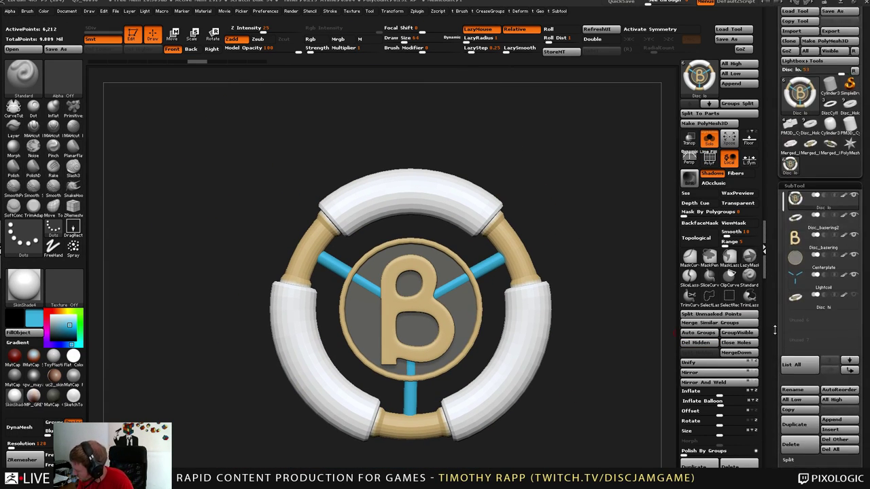
Try projecting all visible subtools onto the unsubdivided Disc lo.
{"action": "mouse_move", "coordinate": [799, 227]}
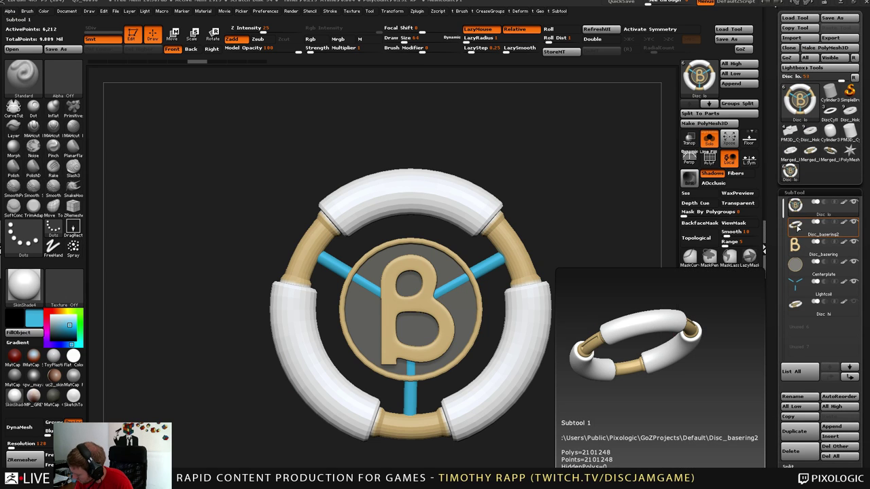
{"action": "left_click_drag", "start_coordinate": [773, 433], "coordinate": [773, 267]}
{"action": "left_click", "coordinate": [803, 376]}
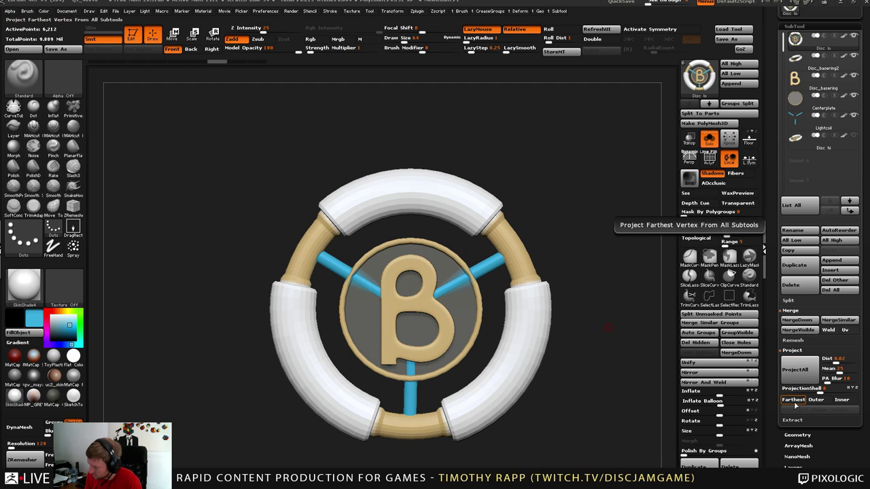
{"action": "key", "text": "ctrl+shift"}
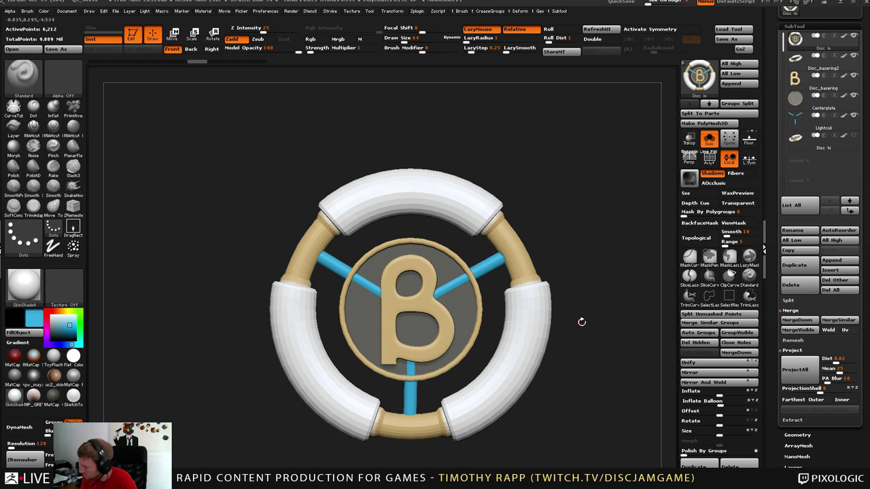
Display the polyframe on Disc lo and set the ZModeler edge action to Crease with the EdgeLoop Partial target.
{"action": "key", "text": "shift+f"}
{"action": "left_click_drag", "start_coordinate": [562, 327], "coordinate": [630, 316], "text": "alt"}
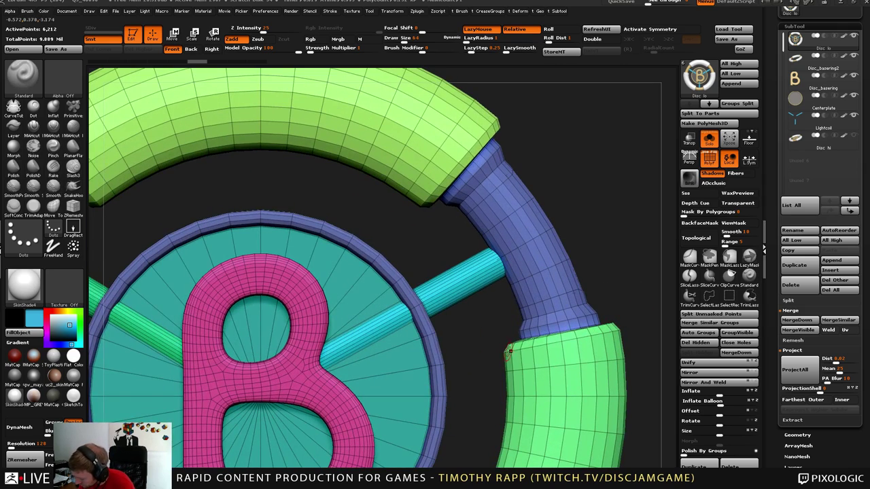
{"action": "right_click_drag", "start_coordinate": [513, 353], "coordinate": [467, 376]}
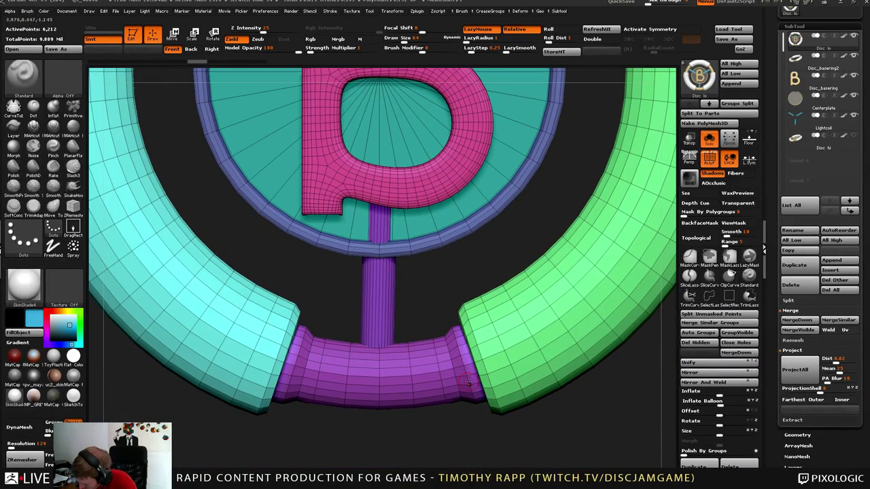
{"action": "key", "text": "b"}
{"action": "key", "text": "z"}
{"action": "key", "text": "m"}
{"action": "key", "text": "space"}
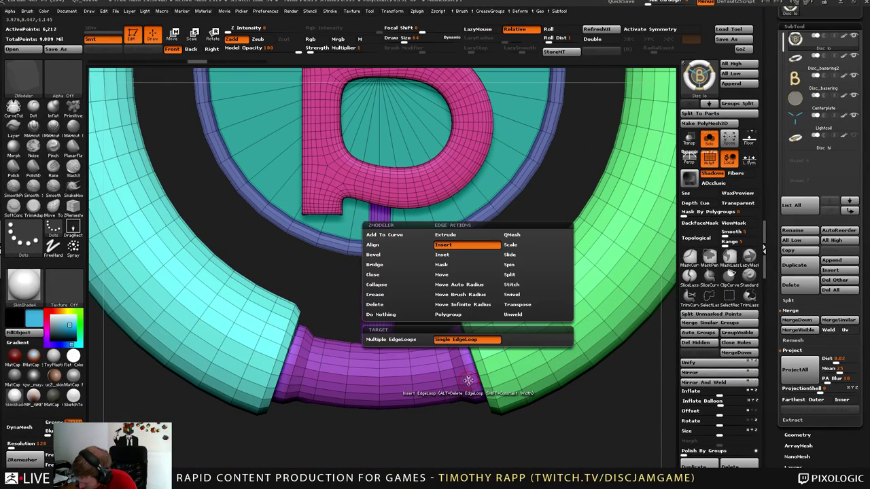
{"action": "left_click", "coordinate": [408, 295]}
{"action": "left_click", "coordinate": [455, 340]}
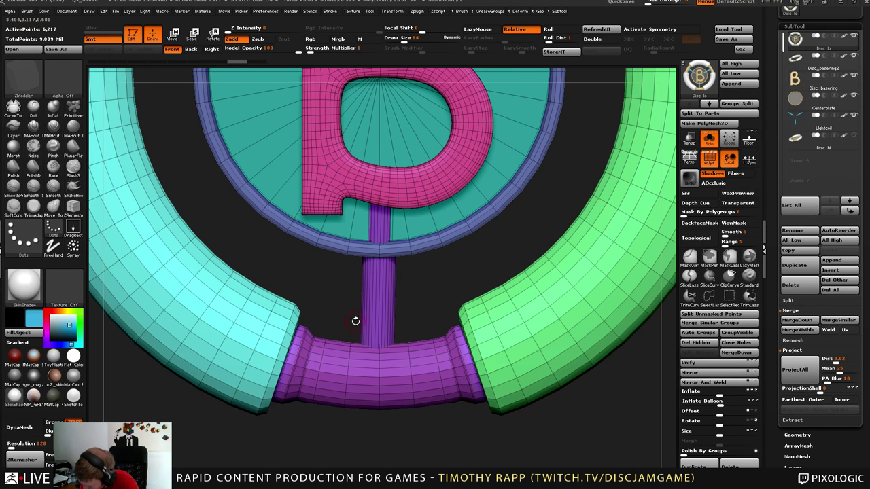
Activate radial symmetry about Y with a count of 3 and crease the edge loops at the ring connector's ends.
{"action": "left_click_drag", "start_coordinate": [418, 303], "coordinate": [411, 368], "text": "alt"}
{"action": "key", "text": "x"}
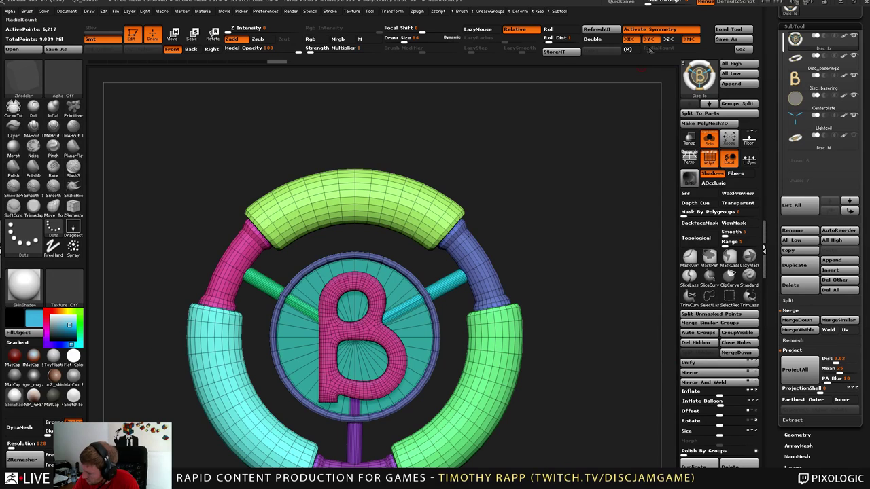
{"action": "left_click", "coordinate": [632, 49]}
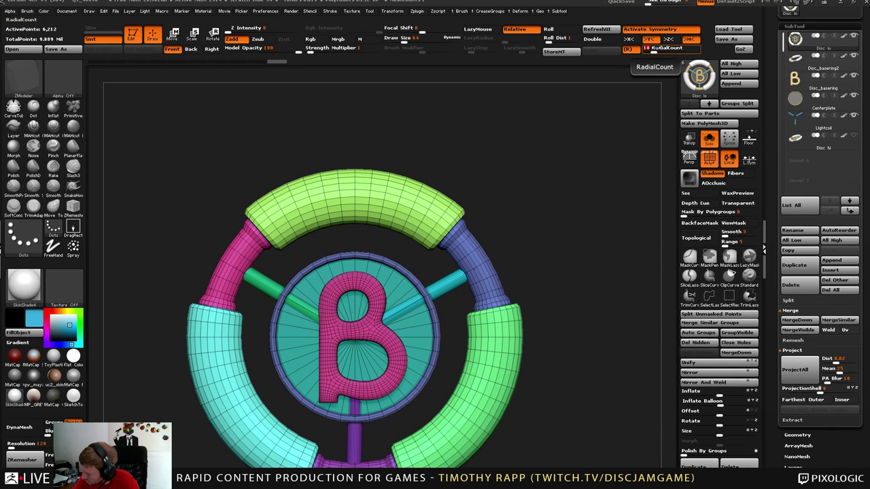
{"action": "left_click_drag", "start_coordinate": [547, 377], "coordinate": [571, 312], "text": "alt"}
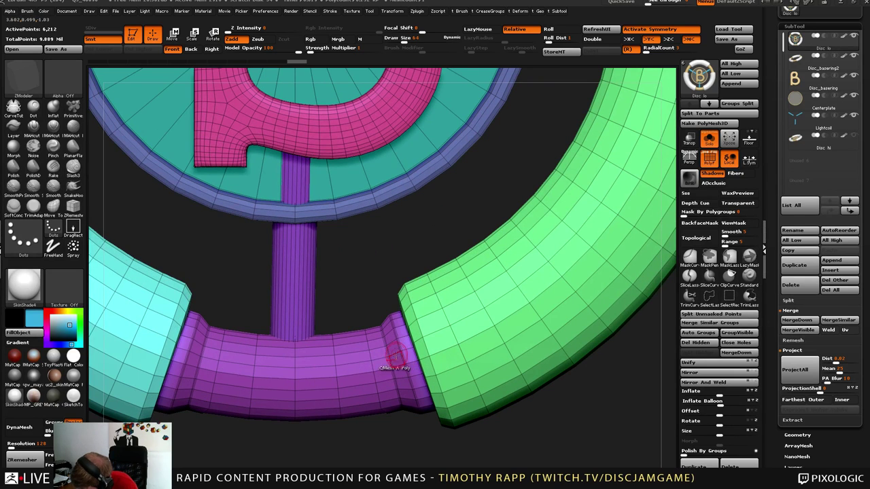
{"action": "key", "text": "ctrl"}
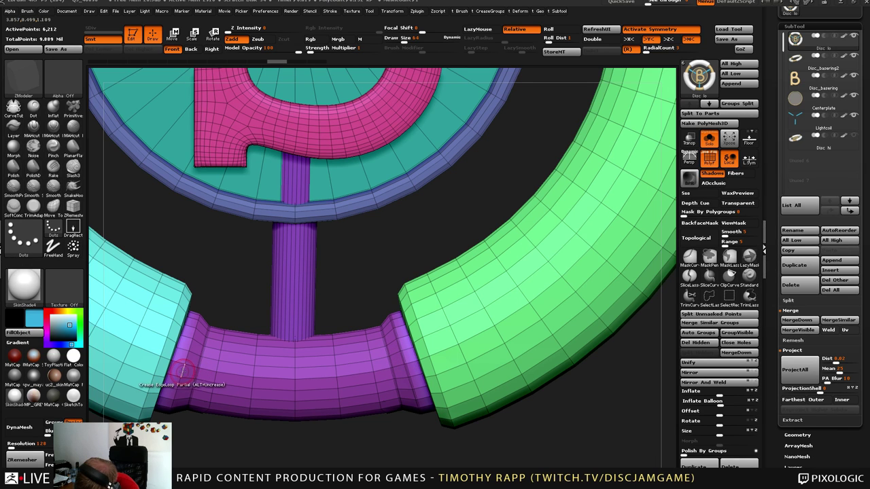
Hide the polyframe, subdivide Disc lo to level 4, and project all visible subtools onto it.
{"action": "key", "text": "f"}
{"action": "key", "text": "shift+f"}
{"action": "left_click_drag", "start_coordinate": [559, 374], "coordinate": [596, 363]}
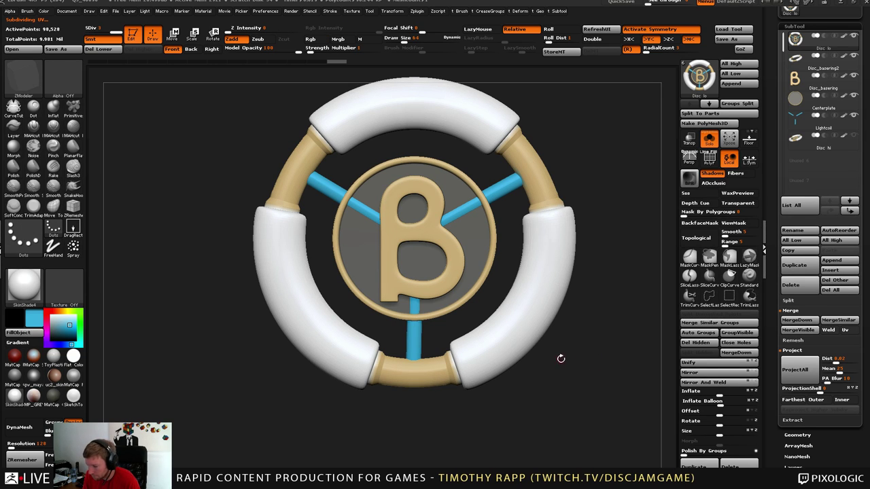
{"action": "right_click_drag", "start_coordinate": [508, 336], "coordinate": [547, 324], "text": "ctrl"}
{"action": "key", "text": "ctrl+d"}
{"action": "right_click_drag", "start_coordinate": [523, 359], "coordinate": [513, 373]}
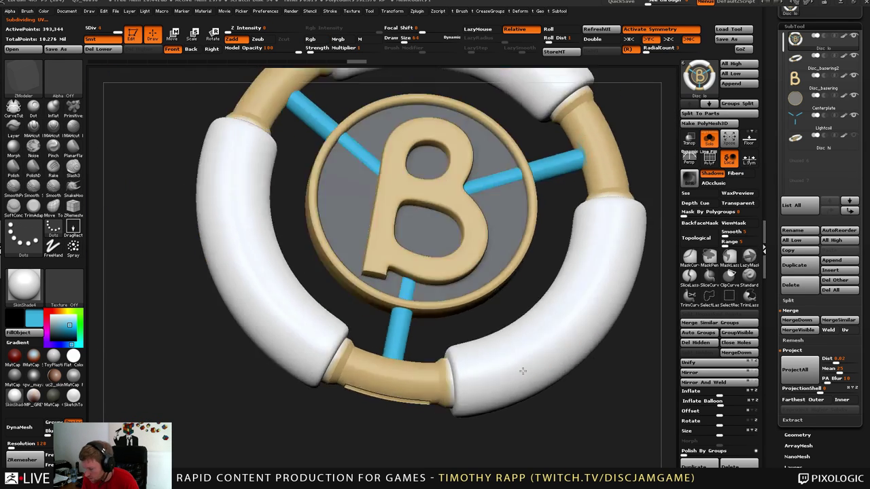
{"action": "right_click_drag", "start_coordinate": [514, 378], "coordinate": [528, 364], "text": "shift"}
{"action": "left_click", "coordinate": [799, 374]}
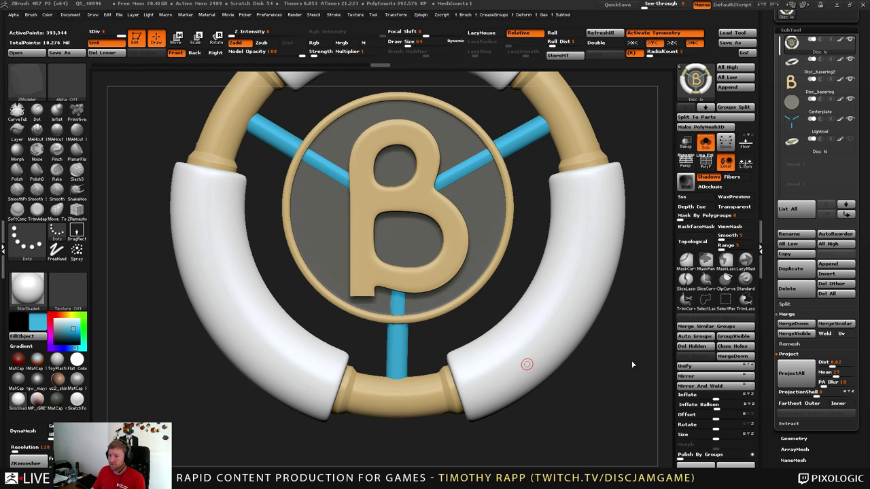
Lower Disc lo to subdivision level 1 and frame the whole disc in view.
{"action": "scroll", "coordinate": [792, 380], "scroll_direction": "down", "scroll_amount": 5}
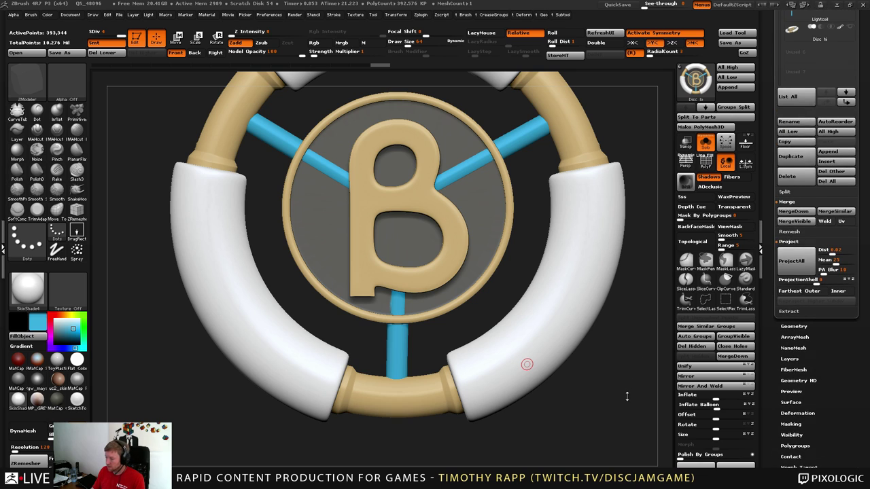
{"action": "key", "text": "shift+d"}
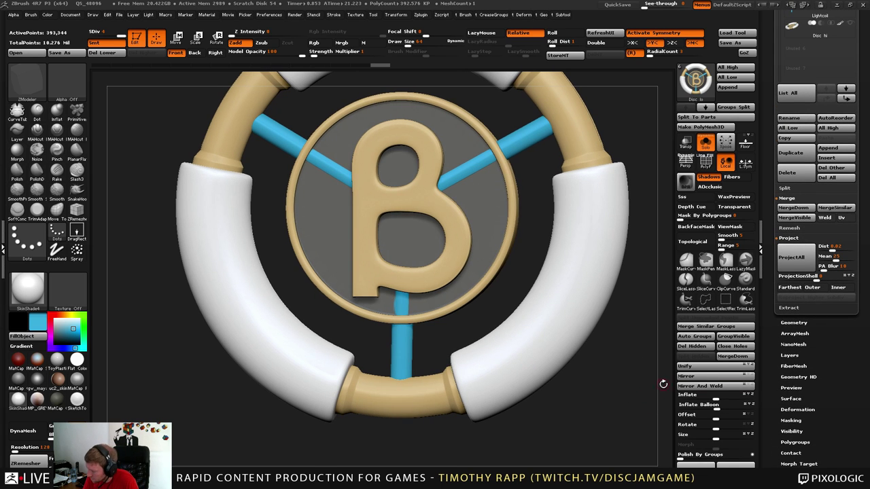
{"action": "key", "text": "shift+d"}
{"action": "key", "text": "shift+f"}
{"action": "key", "text": "shift+f"}
{"action": "left_click_drag", "start_coordinate": [626, 416], "coordinate": [627, 397]}
{"action": "key", "text": "f"}
{"action": "left_click_drag", "start_coordinate": [781, 395], "coordinate": [783, 314]}
{"action": "scroll", "coordinate": [781, 311], "scroll_direction": "down", "scroll_amount": 3}
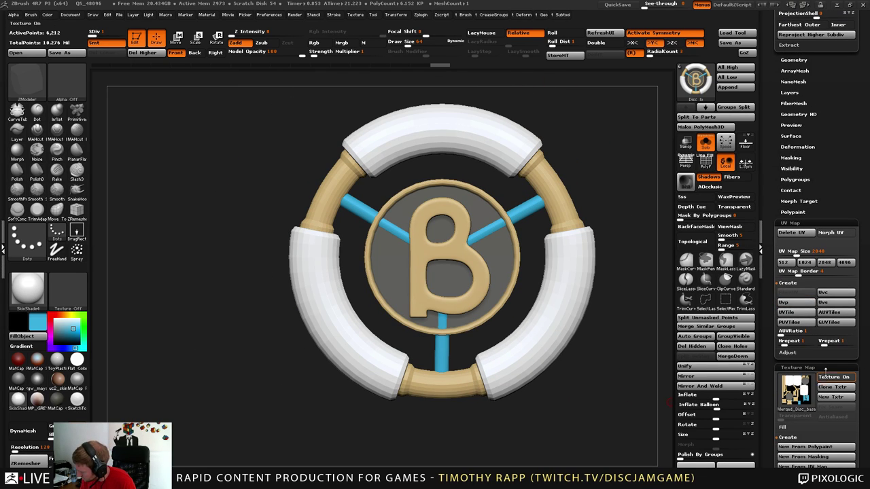
Create a new texture map from Disc lo's polypaint and check the textured mesh with the polyframe.
{"action": "left_click", "coordinate": [810, 447]}
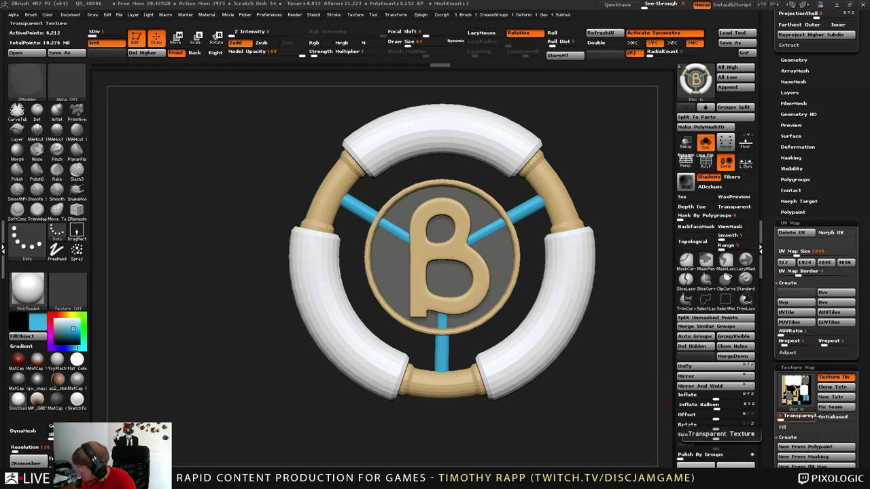
{"action": "left_click", "coordinate": [826, 379]}
{"action": "key", "text": "shift+d"}
{"action": "key", "text": "shift+f"}
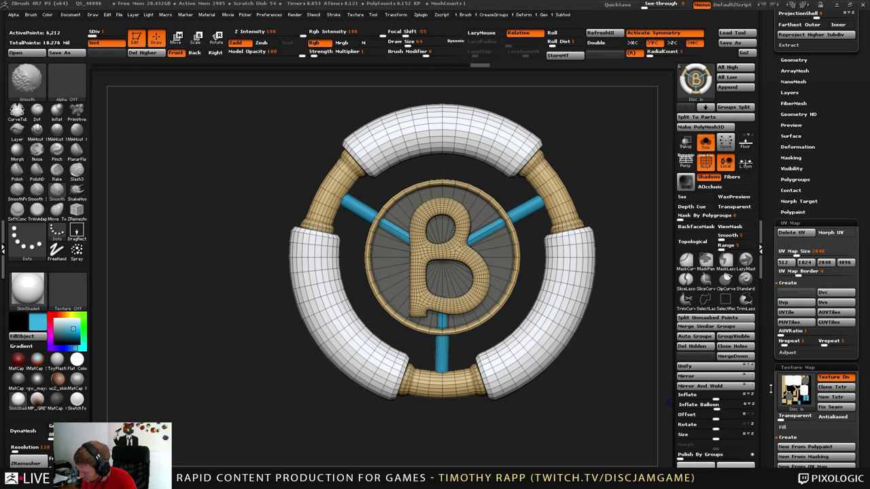
{"action": "key", "text": "shift+f"}
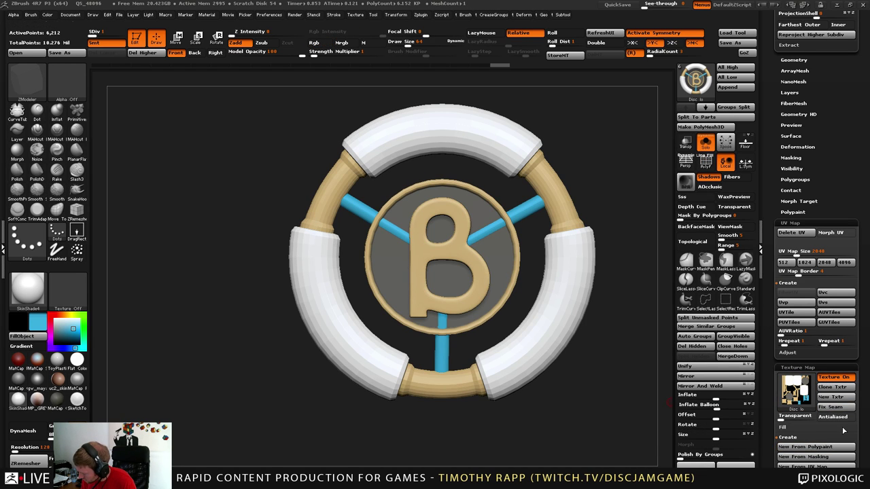
Export the visible subtools as a binary FBX 2014 file with the FBX ExportImport plugin.
{"action": "left_click_drag", "start_coordinate": [624, 395], "coordinate": [581, 369]}
{"action": "right_click_drag", "start_coordinate": [581, 370], "coordinate": [514, 355], "text": "shift"}
{"action": "left_click_drag", "start_coordinate": [515, 353], "coordinate": [523, 391]}
{"action": "right_click_drag", "start_coordinate": [524, 384], "coordinate": [531, 408], "text": "ctrl"}
{"action": "right_click_drag", "start_coordinate": [530, 408], "coordinate": [516, 341], "text": "ctrl"}
{"action": "left_click_drag", "start_coordinate": [515, 340], "coordinate": [603, 382]}
{"action": "left_click_drag", "start_coordinate": [769, 231], "coordinate": [768, 435]}
{"action": "left_click", "coordinate": [421, 14]}
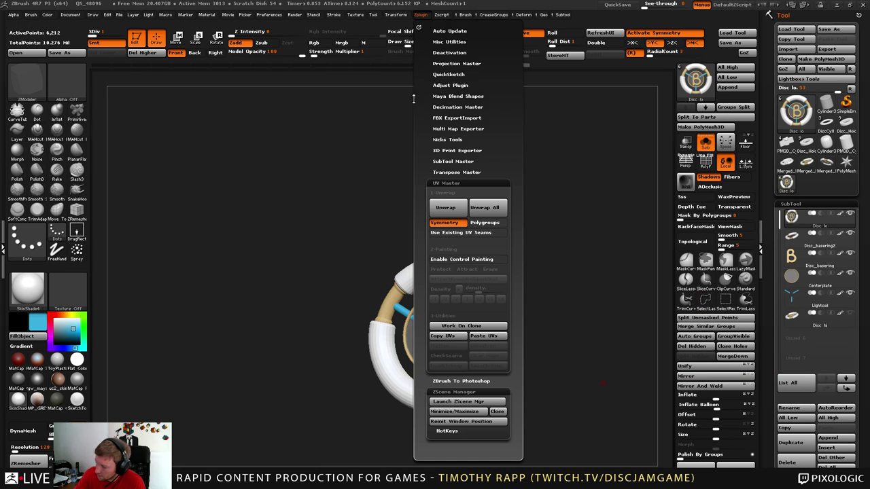
{"action": "left_click", "coordinate": [459, 183]}
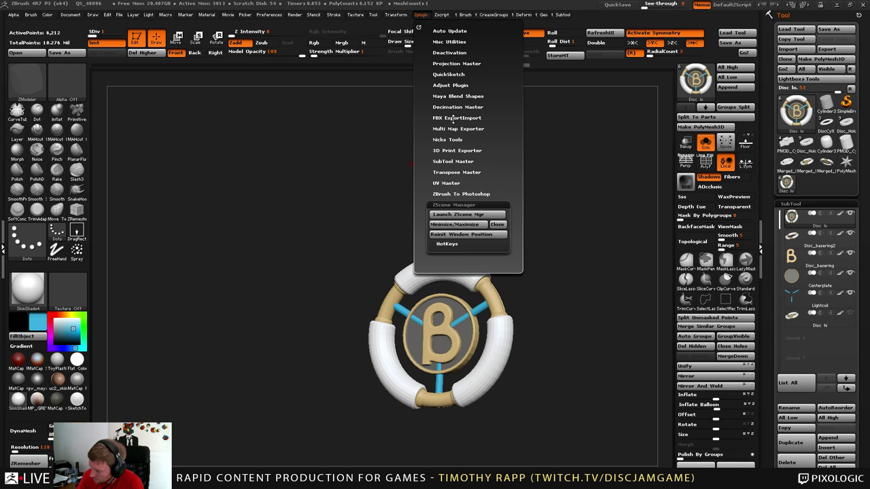
{"action": "left_click", "coordinate": [452, 119]}
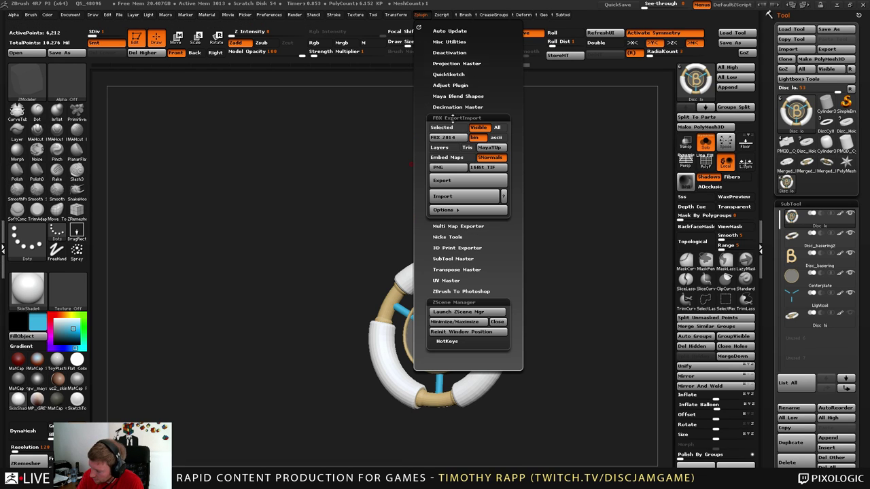
{"action": "left_click", "coordinate": [471, 182]}
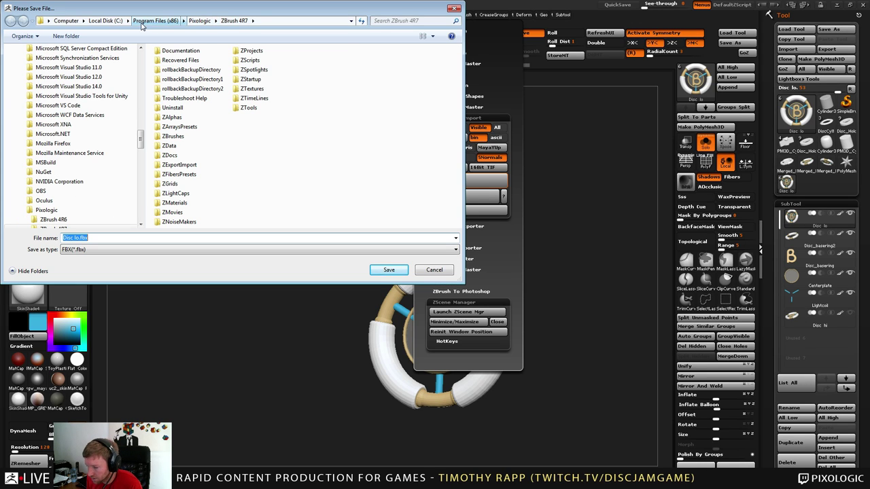
{"action": "left_click_drag", "start_coordinate": [139, 141], "coordinate": [139, 61]}
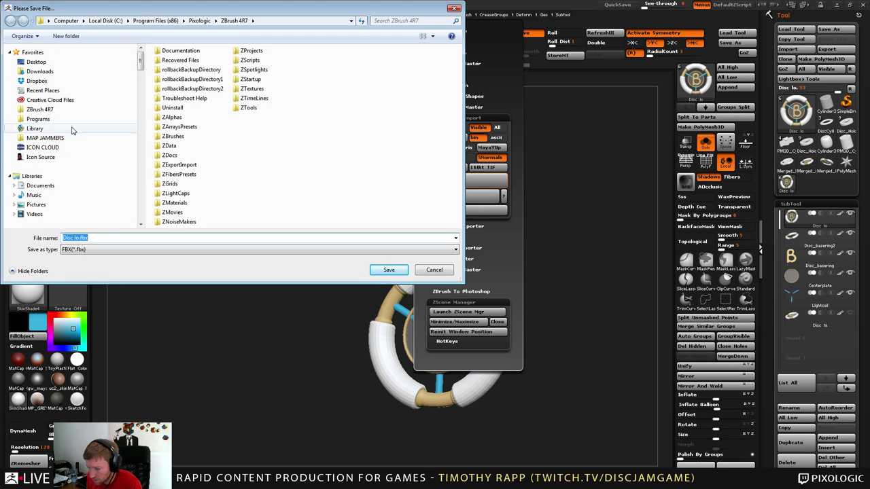
{"action": "mouse_move", "coordinate": [149, 10]}
{"action": "left_mouse_down"}
{"action": "mouse_move", "coordinate": [0, 67]}
{"action": "mouse_move", "coordinate": [75, 141]}
{"action": "mouse_move", "coordinate": [869, 127]}
{"action": "left_mouse_up"}
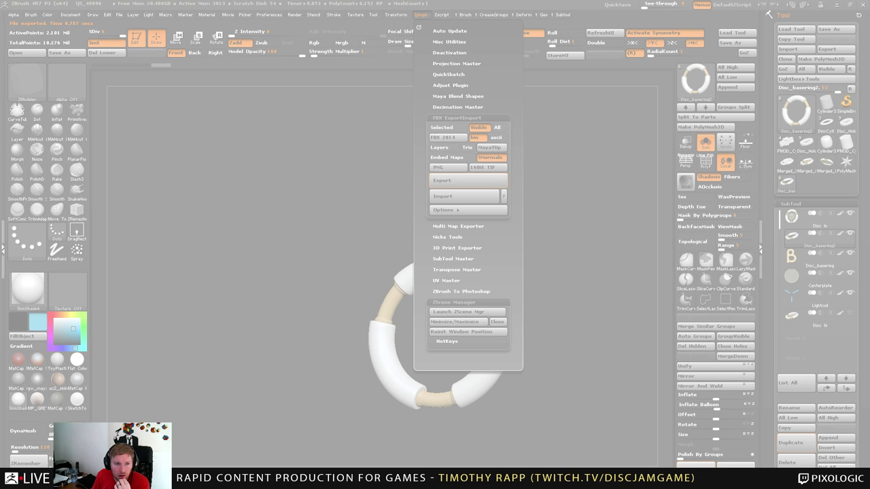
Export only the Disc lo subtool as an FBX file and view its exported texture Disc_lo_TXTR.png.
{"action": "left_click", "coordinate": [346, 277]}
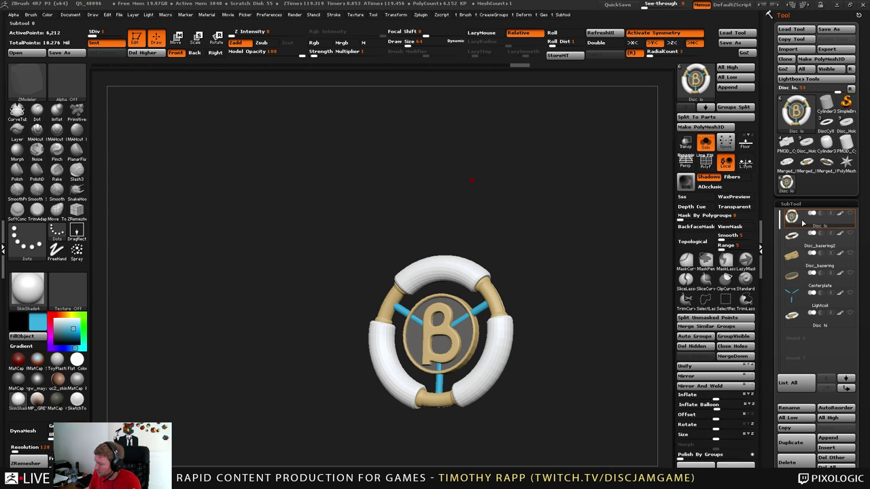
{"action": "left_click", "coordinate": [421, 15]}
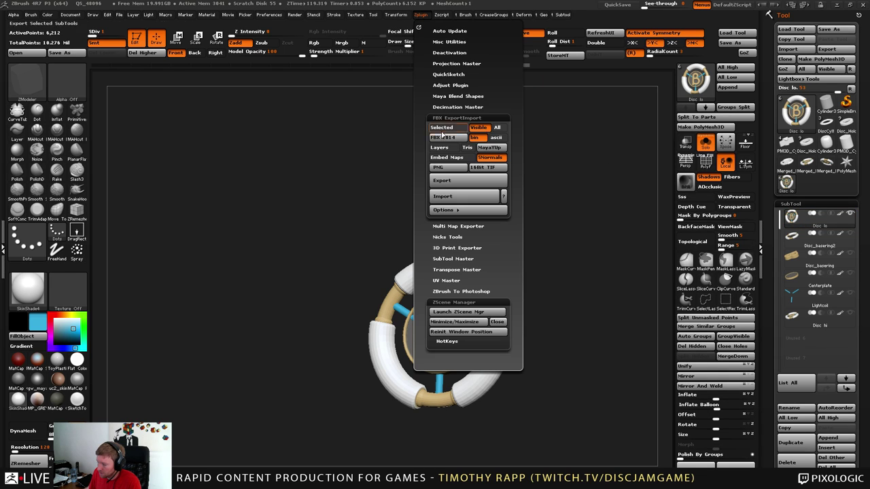
{"action": "left_click", "coordinate": [460, 181]}
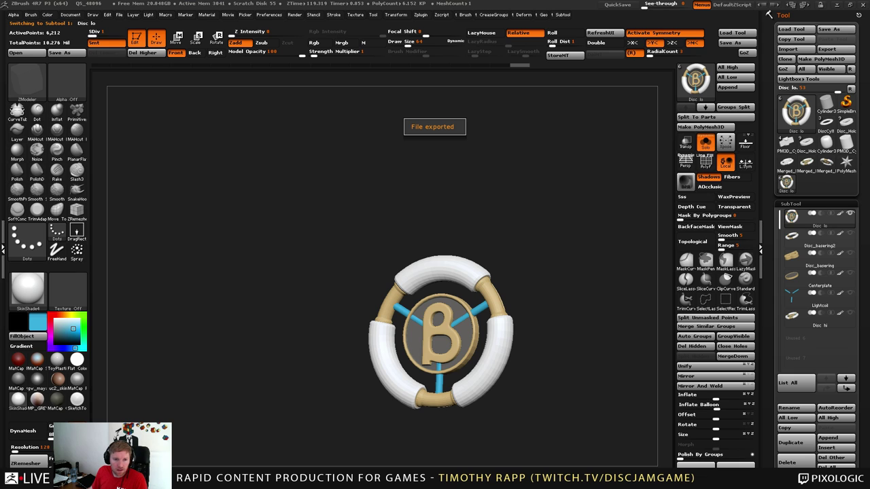
{"action": "left_click_drag", "start_coordinate": [81, 469], "coordinate": [340, 1]}
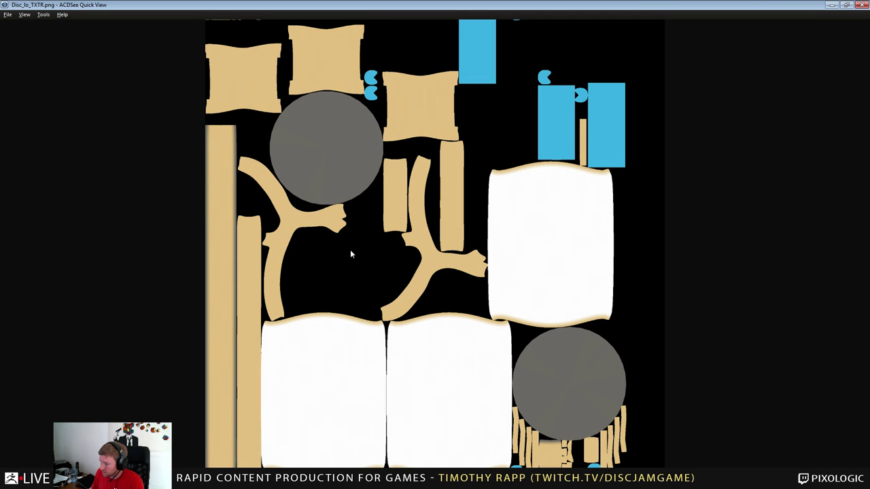
{"action": "key", "text": "Escape"}
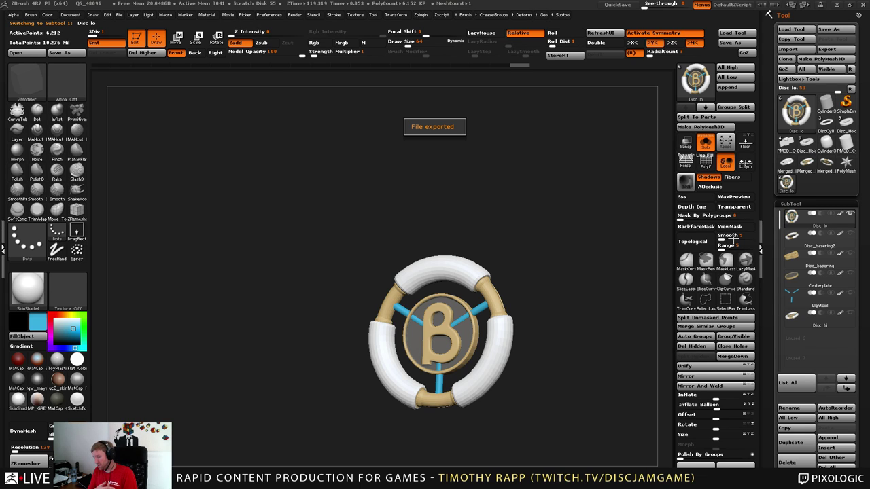
Switch to Unreal Editor, close the Reference Viewer, and bring up the disc_beta static mesh editor.
{"action": "key", "text": "alt+Tab"}
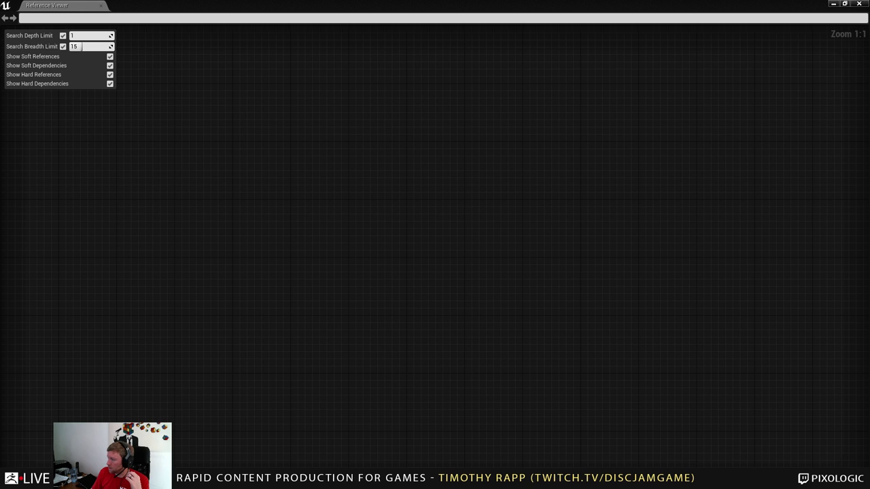
{"action": "left_click", "coordinate": [860, 4]}
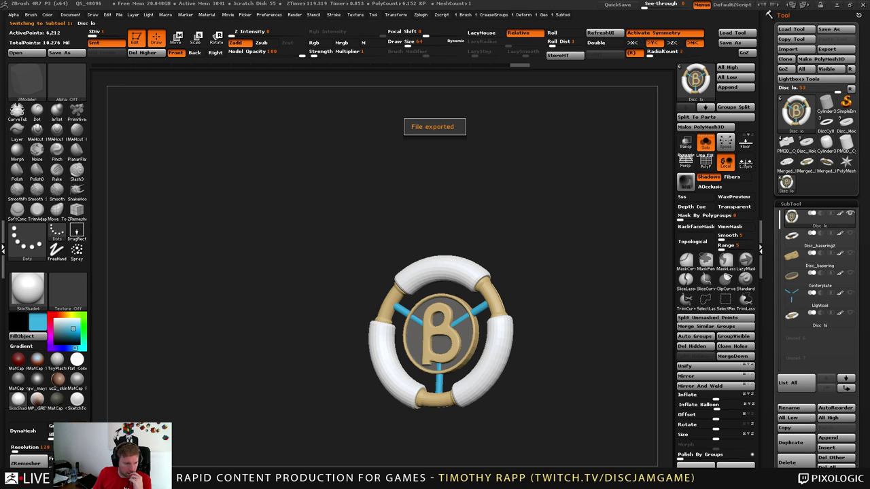
{"action": "key", "text": "alt+Tab"}
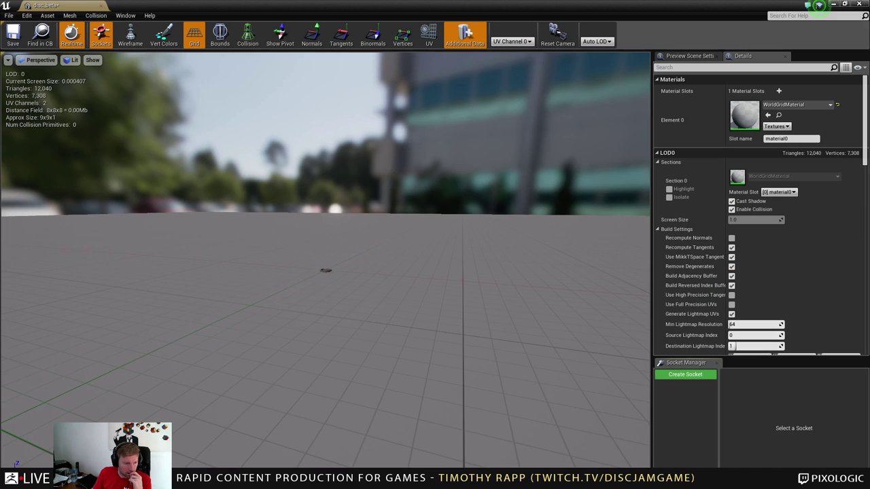
Examine the imported disc_beta mesh and its size against the preview floor grid.
{"action": "mouse_move", "coordinate": [359, 355]}
{"action": "right_mouse_down"}
{"action": "mouse_move", "coordinate": [345, 354]}
{"action": "mouse_move", "coordinate": [367, 360]}
{"action": "right_mouse_up"}
{"action": "key", "text": "s"}
{"action": "key", "text": "w"}
{"action": "key", "text": "s"}
{"action": "mouse_move", "coordinate": [348, 301]}
{"action": "right_mouse_down"}
{"action": "mouse_move", "coordinate": [373, 322]}
{"action": "mouse_move", "coordinate": [345, 305]}
{"action": "right_mouse_up"}
{"action": "key", "text": "w"}
{"action": "key", "text": "w"}
{"action": "key", "text": "s"}
{"action": "middle_click_drag", "start_coordinate": [346, 299], "coordinate": [346, 317]}
{"action": "left_click_drag", "start_coordinate": [346, 299], "coordinate": [346, 275]}
{"action": "middle_click_drag", "start_coordinate": [358, 297], "coordinate": [348, 302]}
{"action": "mouse_move", "coordinate": [358, 297]}
{"action": "right_mouse_down"}
{"action": "mouse_move", "coordinate": [328, 330]}
{"action": "mouse_move", "coordinate": [310, 333]}
{"action": "mouse_move", "coordinate": [361, 311]}
{"action": "right_mouse_up"}
{"action": "key", "text": "w"}
{"action": "key", "text": "w"}
{"action": "left_click_drag", "start_coordinate": [359, 299], "coordinate": [359, 296]}
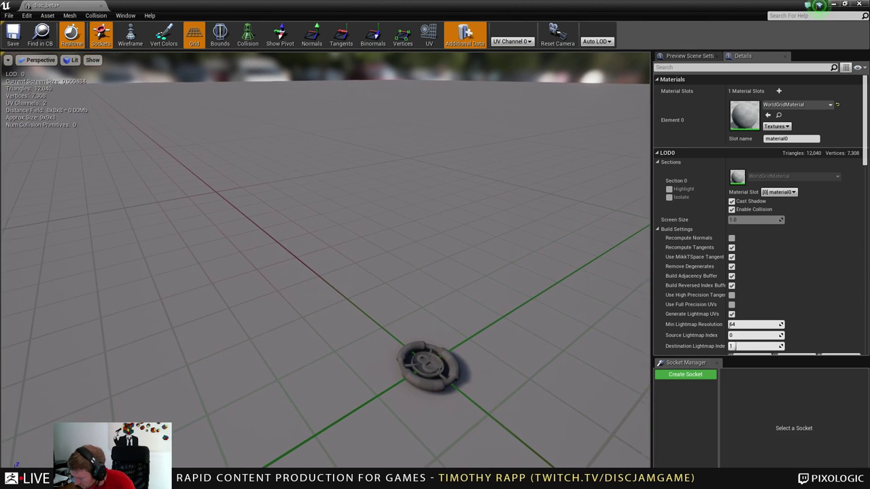
Set disc_beta's Import Uniform Scale to 100 and reimport the mesh.
{"action": "left_click", "coordinate": [690, 66]}
{"action": "type", "text": "import"}
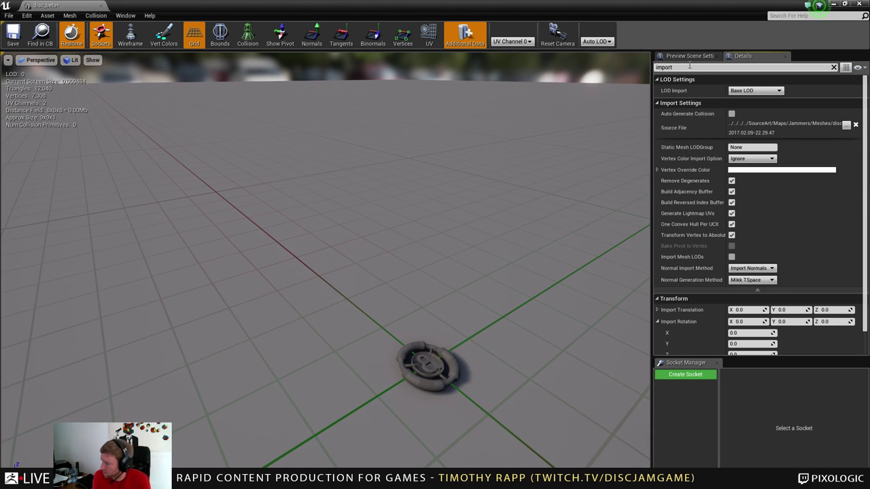
{"action": "key", "text": "ctrl+a"}
{"action": "type", "text": "sca"}
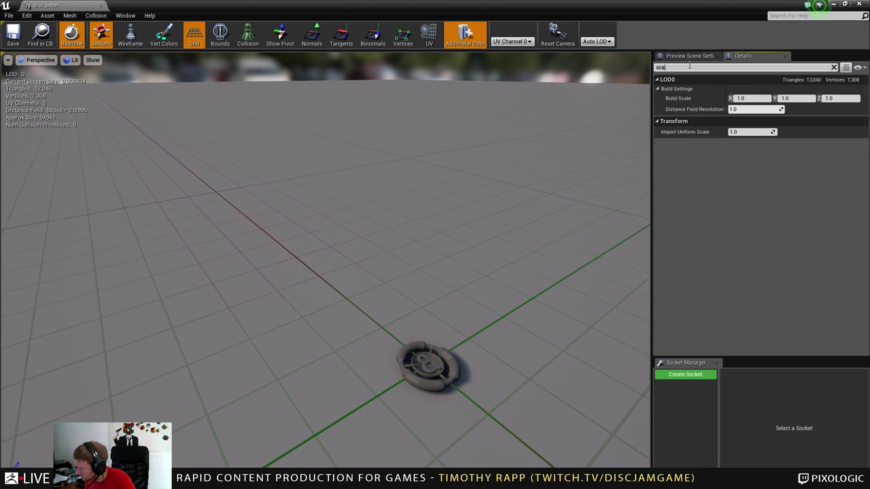
{"action": "left_click", "coordinate": [748, 131]}
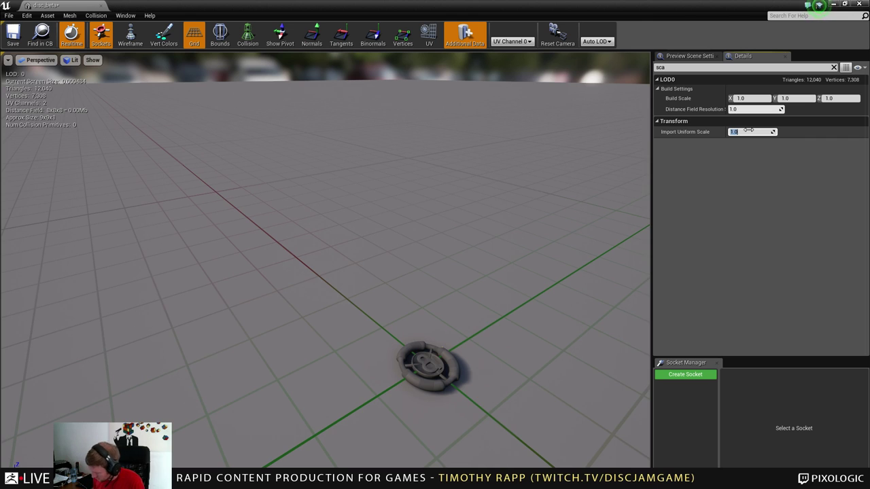
{"action": "type", "text": "100"}
{"action": "key", "text": "Return"}
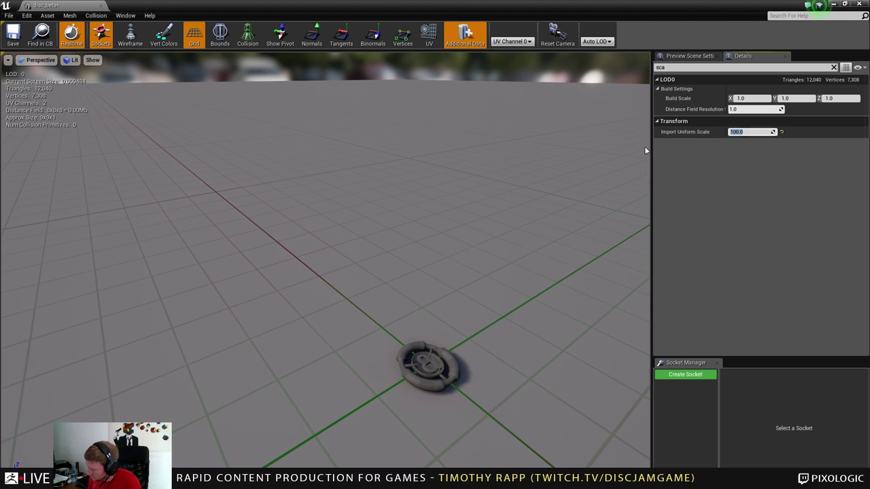
{"action": "left_click", "coordinate": [47, 15]}
{"action": "left_click", "coordinate": [57, 64]}
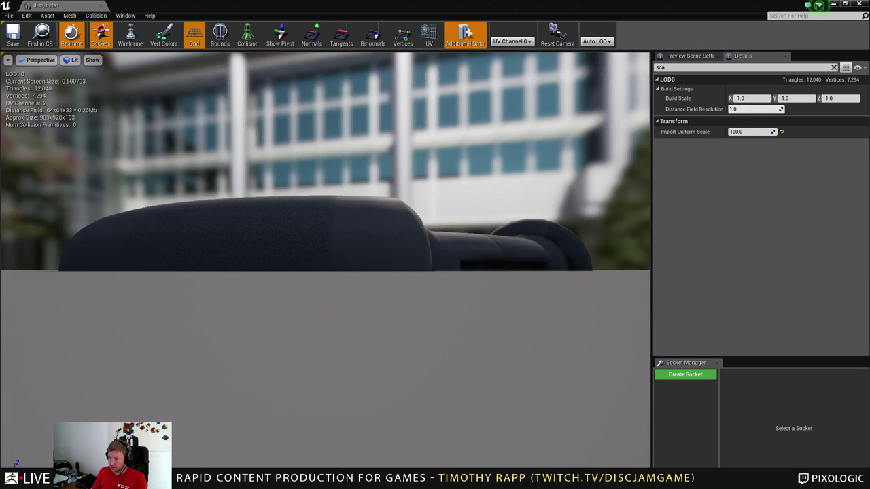
Set disc_beta's Import Uniform Scale to 10 and reimport the mesh.
{"action": "left_click_drag", "start_coordinate": [262, 286], "coordinate": [197, 367], "text": "alt"}
{"action": "right_click_drag", "start_coordinate": [197, 367], "coordinate": [238, 367], "text": "alt"}
{"action": "mouse_move", "coordinate": [252, 285]}
{"action": "right_mouse_down"}
{"action": "mouse_move", "coordinate": [252, 252]}
{"action": "mouse_move", "coordinate": [252, 286]}
{"action": "right_mouse_up"}
{"action": "left_click", "coordinate": [751, 132]}
{"action": "type", "text": "10"}
{"action": "key", "text": "Return"}
{"action": "left_click", "coordinate": [46, 15]}
{"action": "left_click", "coordinate": [68, 63]}
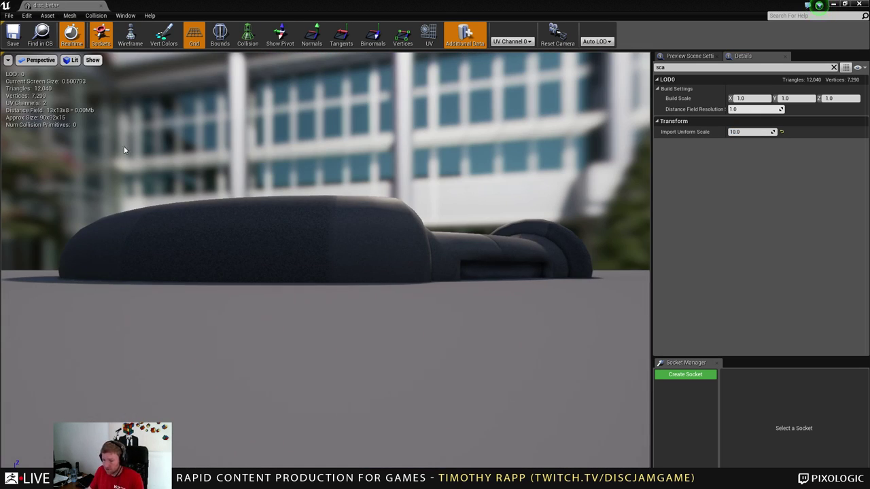
Compare the size and orientation of disc_beta with the existing SM_Disc mesh.
{"action": "right_click_drag", "start_coordinate": [139, 157], "coordinate": [116, 228]}
{"action": "right_click_drag", "start_coordinate": [228, 193], "coordinate": [252, 197]}
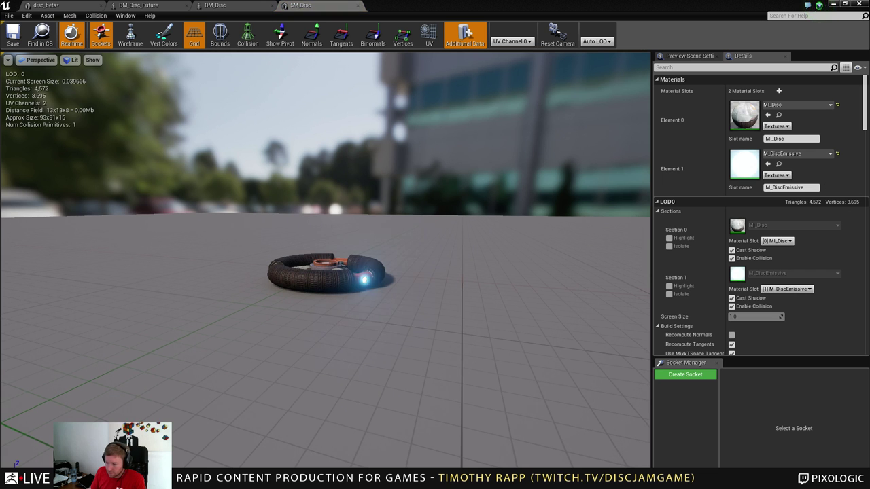
{"action": "right_click_drag", "start_coordinate": [125, 352], "coordinate": [125, 391]}
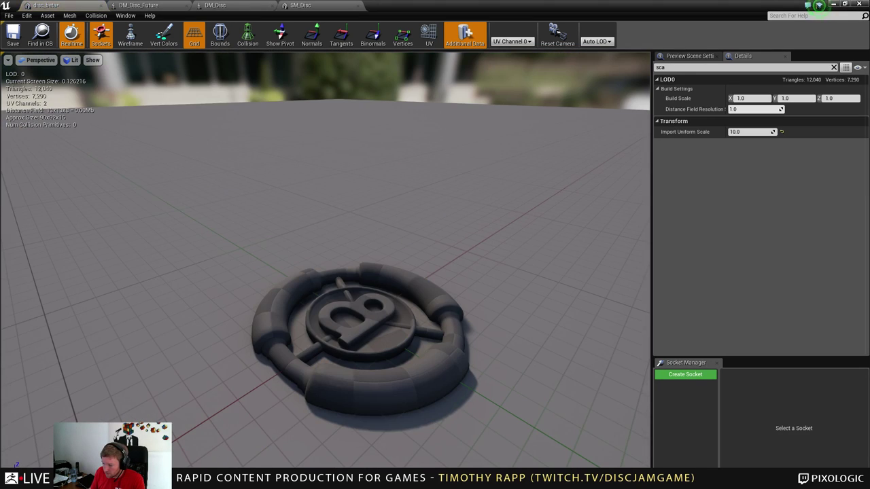
{"action": "right_click_drag", "start_coordinate": [125, 347], "coordinate": [129, 381]}
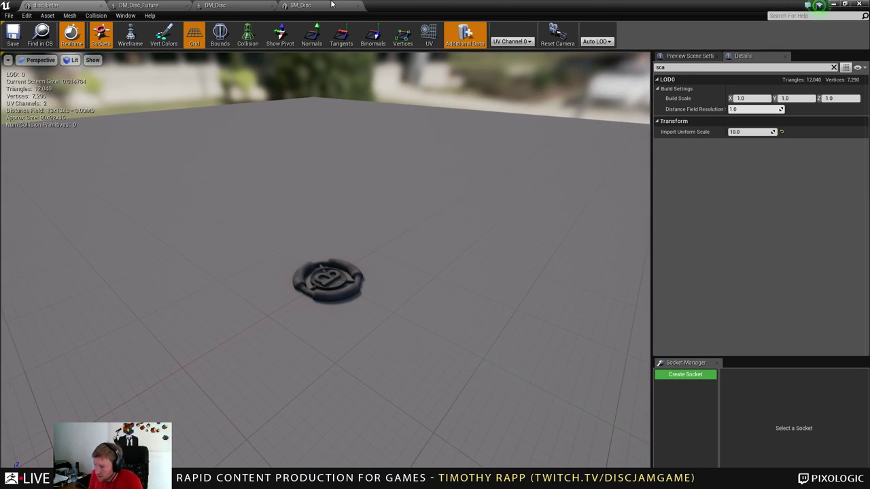
{"action": "left_click_drag", "start_coordinate": [333, 5], "coordinate": [158, 5]}
{"action": "left_click", "coordinate": [99, 4]}
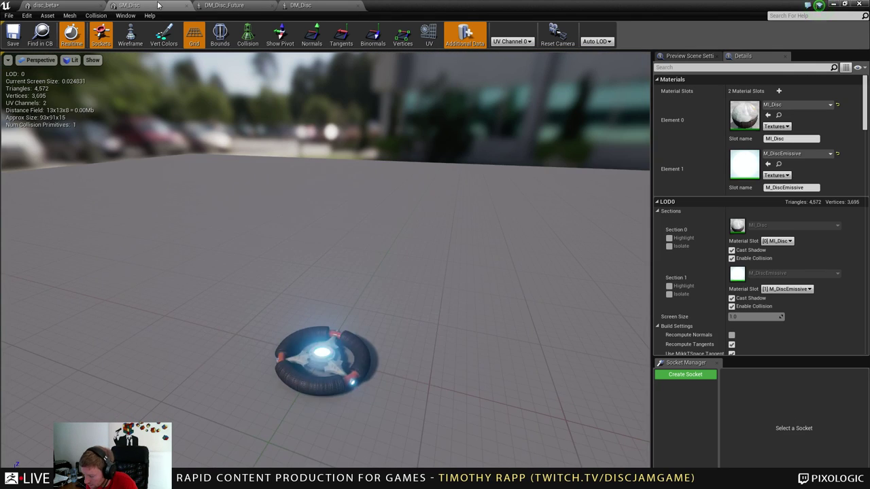
{"action": "left_click", "coordinate": [44, 5]}
{"action": "scroll", "coordinate": [310, 216], "scroll_direction": "up", "scroll_amount": 6}
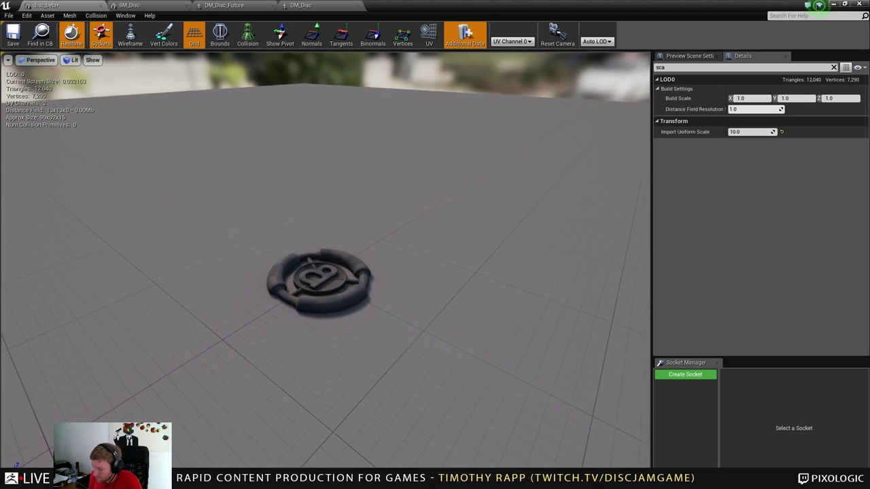
{"action": "scroll", "coordinate": [310, 218], "scroll_direction": "down", "scroll_amount": 6}
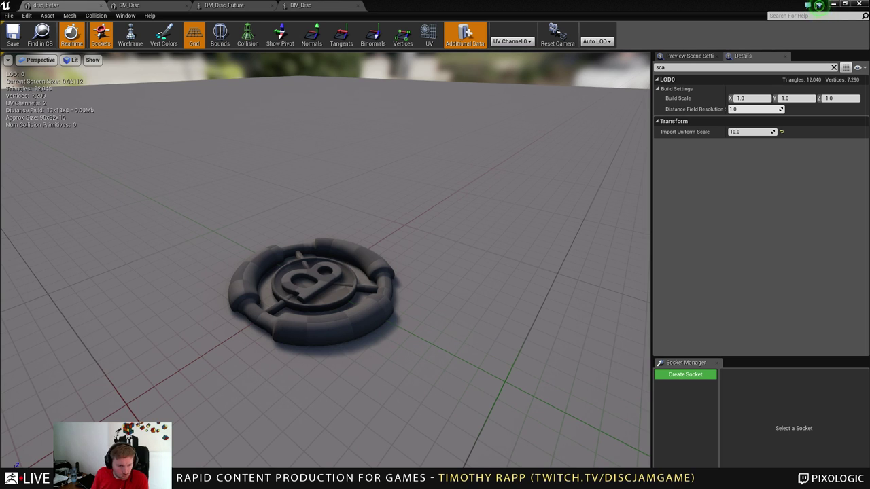
{"action": "left_click", "coordinate": [142, 5]}
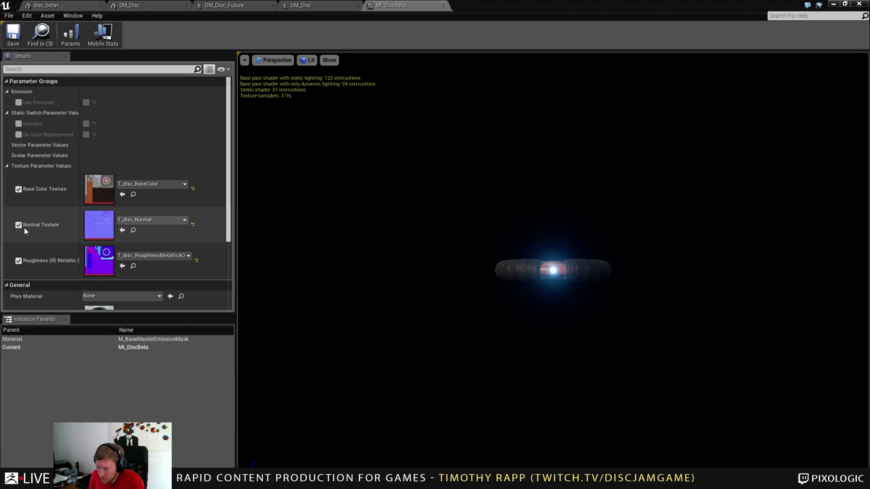
Disable the Normal Texture and Roughness/Metallic texture overrides in the MI_DiscBeta material instance.
{"action": "left_click", "coordinate": [19, 225]}
{"action": "left_click", "coordinate": [18, 260]}
{"action": "scroll", "coordinate": [206, 214], "scroll_direction": "down", "scroll_amount": 2}
{"action": "scroll", "coordinate": [206, 214], "scroll_direction": "up", "scroll_amount": 2}
Set the Base Color Texture of MI_DiscBeta to T_disc_beta_BaseColor and check it in the preview.
{"action": "left_click", "coordinate": [154, 184]}
{"action": "type", "text": "discbe"}
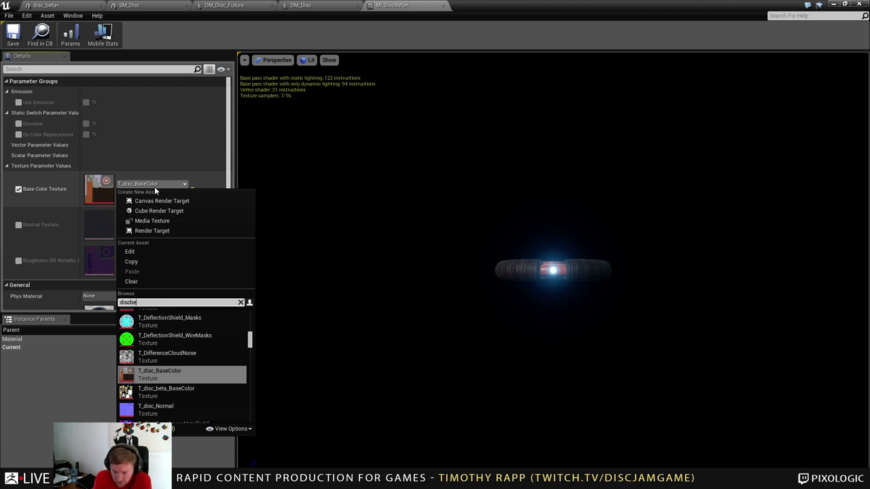
{"action": "type", "text": "ta"}
{"action": "key", "text": "ctrl+a"}
{"action": "type", "text": "beta"}
{"action": "left_click", "coordinate": [163, 316]}
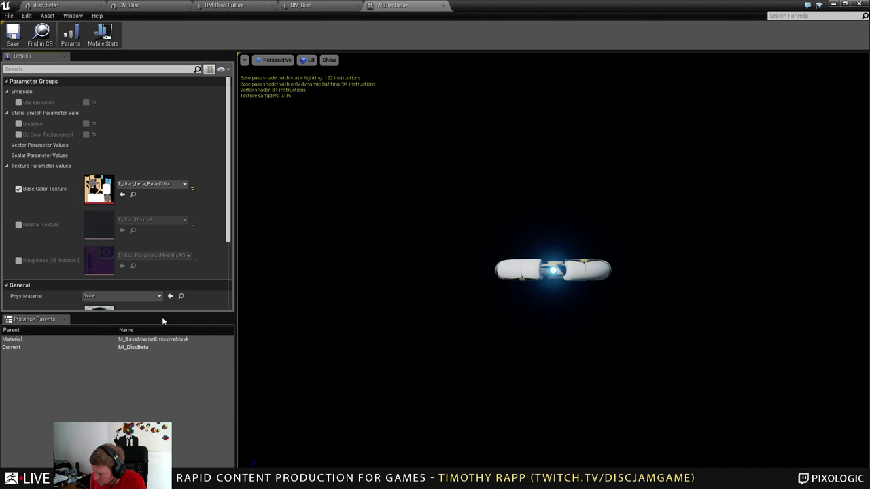
{"action": "left_click_drag", "start_coordinate": [251, 463], "coordinate": [253, 467]}
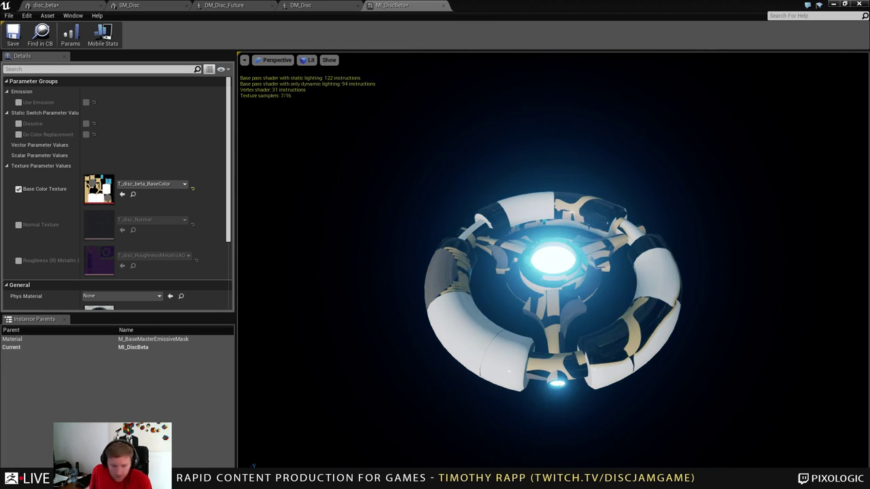
Assign the MI_DiscBeta material to Element 0 of the disc_beta mesh.
{"action": "left_click", "coordinate": [75, 6]}
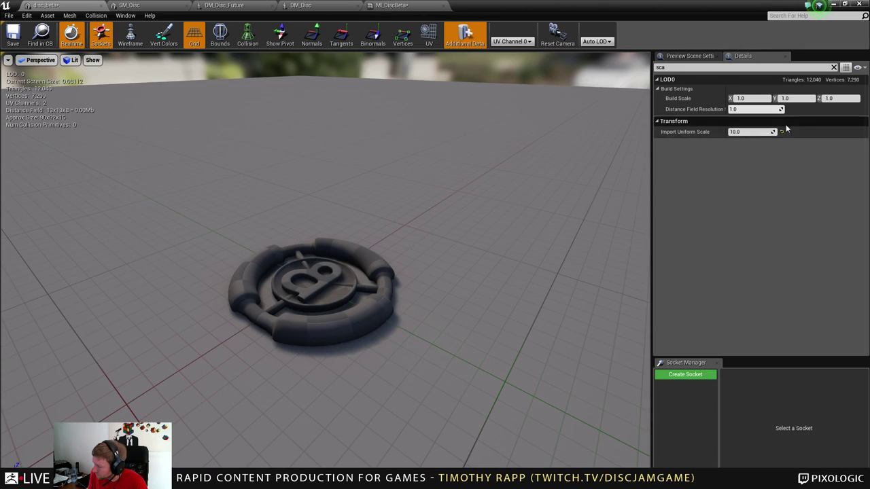
{"action": "left_click", "coordinate": [833, 67]}
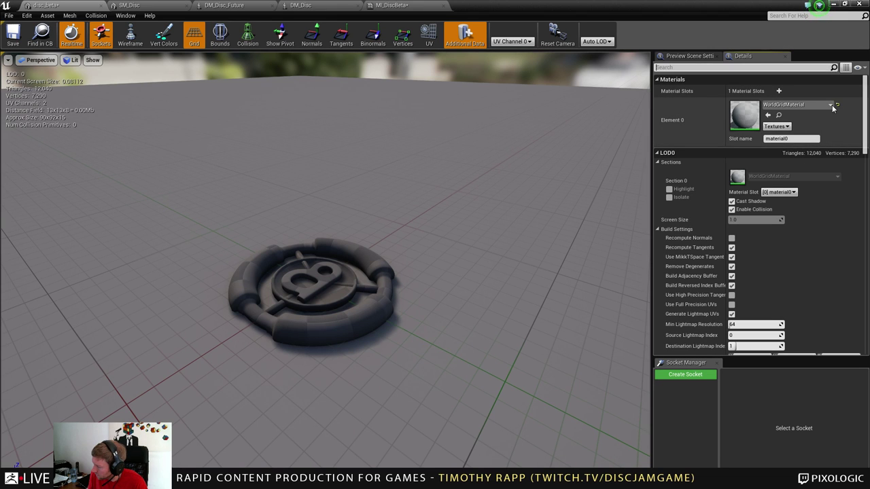
{"action": "left_click", "coordinate": [770, 118]}
Examine the textured disc_beta mesh up close and from several angles in the preview.
{"action": "right_click_drag", "start_coordinate": [453, 260], "coordinate": [312, 238]}
{"action": "right_click_drag", "start_coordinate": [451, 245], "coordinate": [380, 309]}
{"action": "mouse_move", "coordinate": [390, 306]}
{"action": "left_mouse_down"}
{"action": "mouse_move", "coordinate": [408, 286]}
{"action": "mouse_move", "coordinate": [391, 306]}
{"action": "left_mouse_up"}
{"action": "mouse_move", "coordinate": [390, 301]}
{"action": "right_mouse_down"}
{"action": "mouse_move", "coordinate": [390, 275]}
{"action": "mouse_move", "coordinate": [390, 301]}
{"action": "right_mouse_up"}
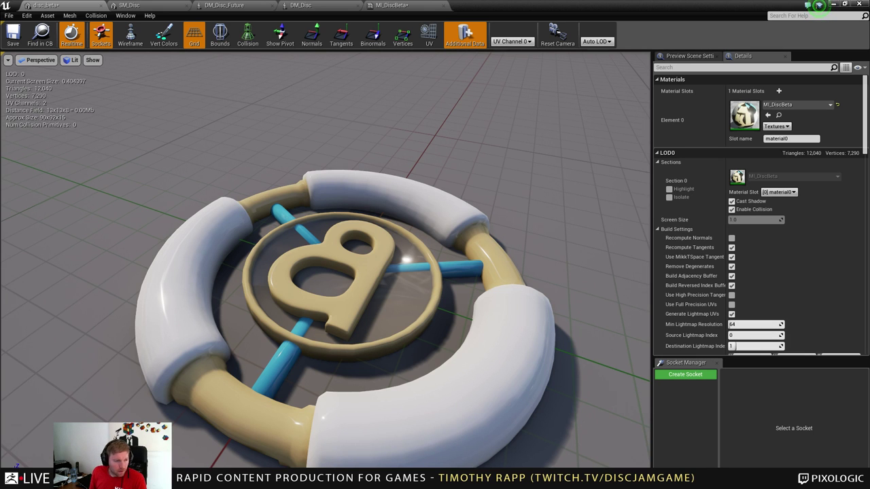
{"action": "scroll", "coordinate": [327, 261], "scroll_direction": "down", "scroll_amount": 6}
{"action": "middle_click_drag", "start_coordinate": [326, 272], "coordinate": [334, 384]}
{"action": "middle_click_drag", "start_coordinate": [212, 284], "coordinate": [212, 353]}
{"action": "mouse_move", "coordinate": [212, 284]}
{"action": "left_mouse_down"}
{"action": "mouse_move", "coordinate": [212, 265]}
{"action": "mouse_move", "coordinate": [212, 284]}
{"action": "left_mouse_up"}
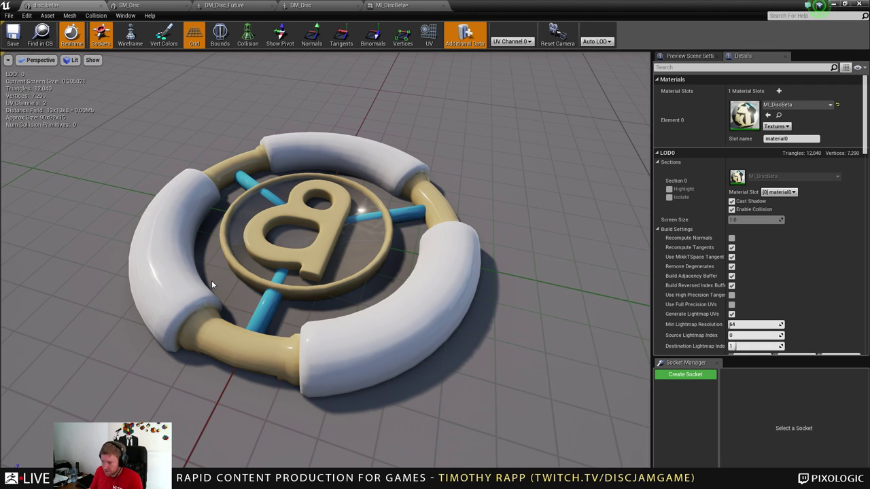
Review the existing disc assets, including SM_Disc and DM_Disc, and examine the class defaults of BP_JammerDisc.
{"action": "left_click", "coordinate": [177, 4]}
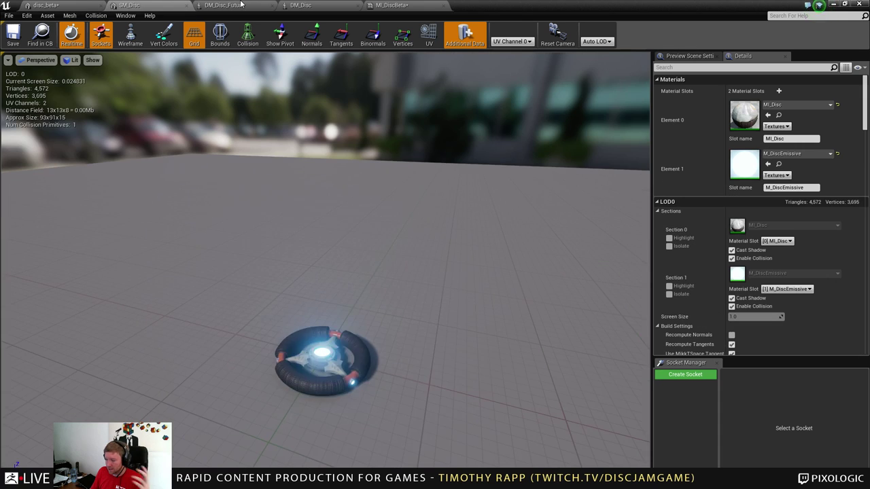
{"action": "left_click", "coordinate": [234, 5]}
{"action": "left_click", "coordinate": [129, 4]}
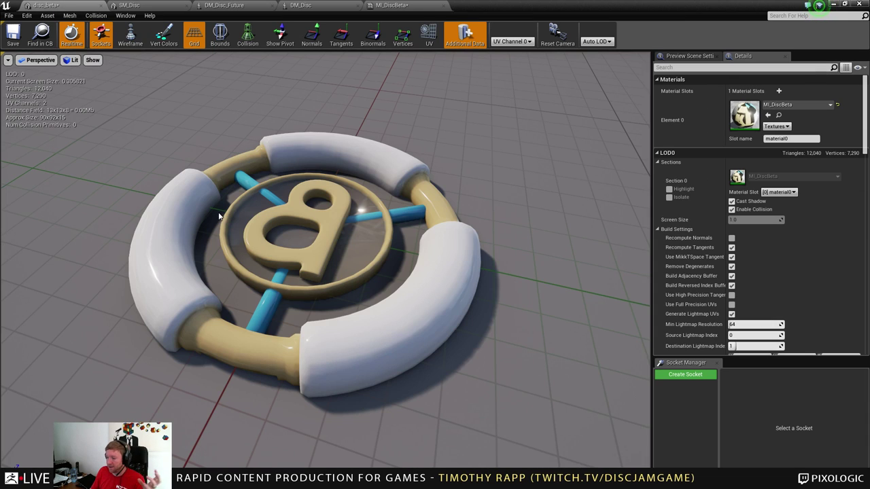
{"action": "left_click", "coordinate": [327, 5]}
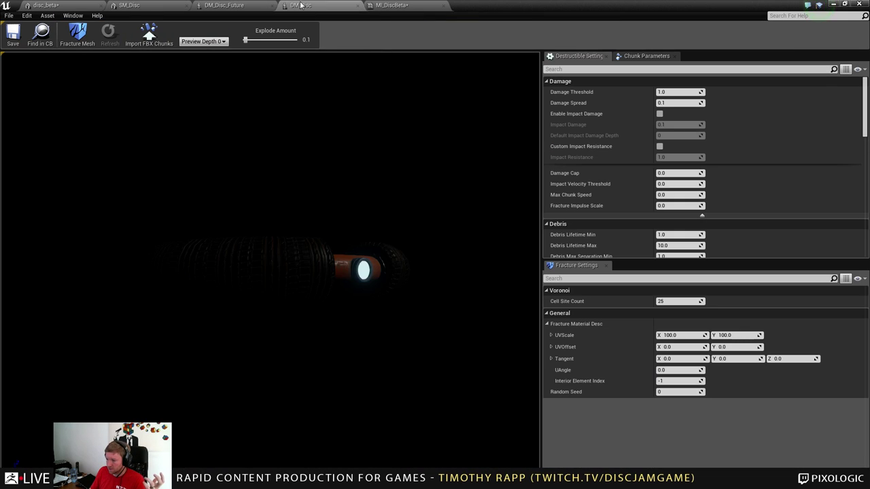
{"action": "left_click", "coordinate": [393, 6]}
{"action": "left_click", "coordinate": [60, 4]}
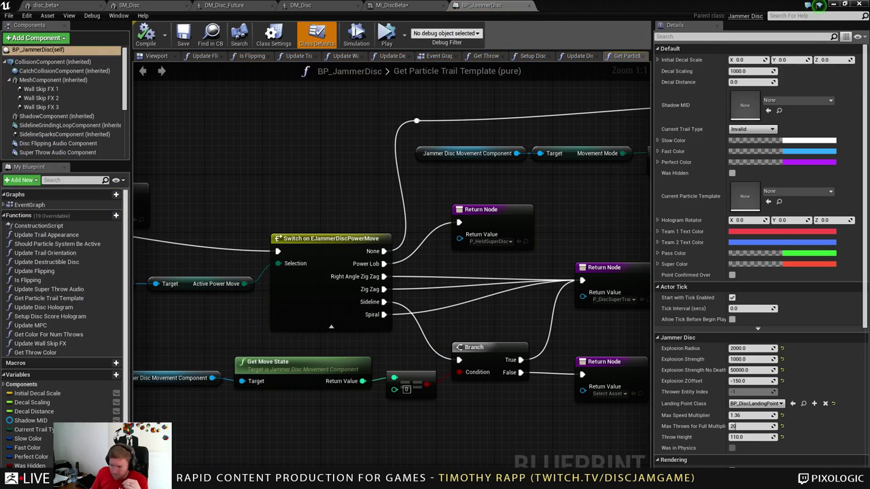
{"action": "scroll", "coordinate": [690, 237], "scroll_direction": "down", "scroll_amount": 5}
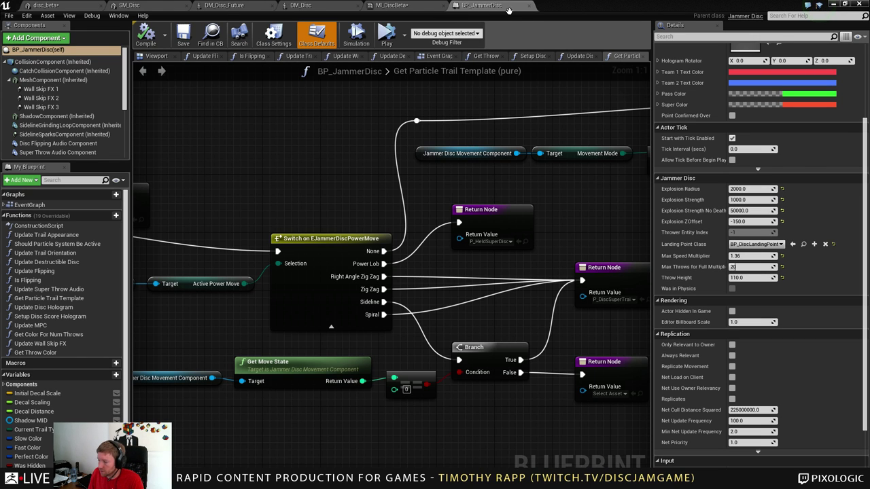
Switch to ZBrush, frame the low-poly disc and raise it to subdivision level 4.
{"action": "key", "text": "alt+Tab"}
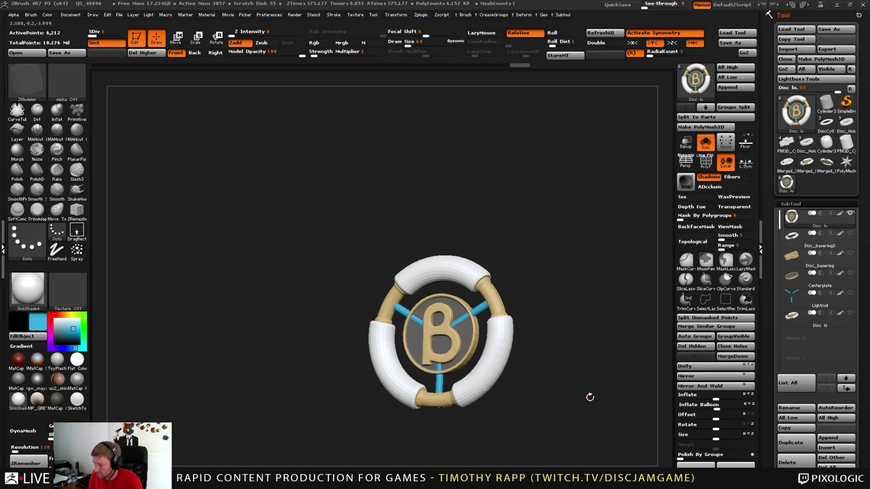
{"action": "left_click_drag", "start_coordinate": [590, 392], "coordinate": [596, 396], "text": "shift"}
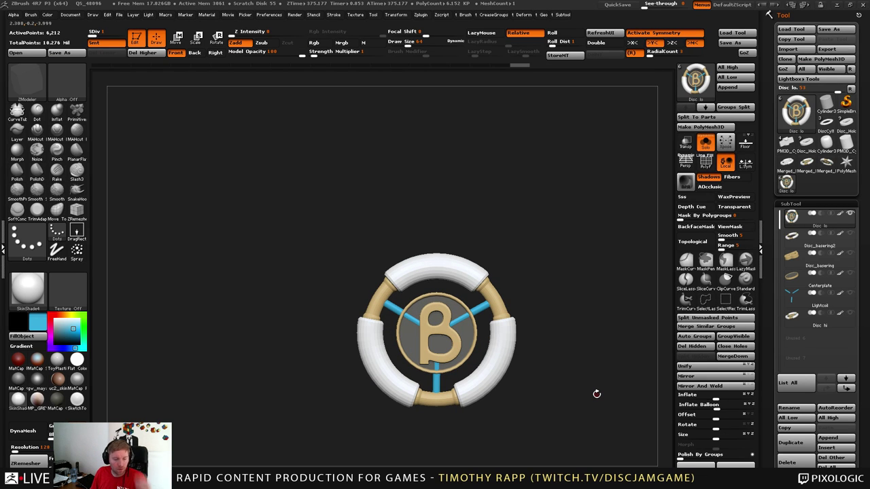
{"action": "key", "text": "f"}
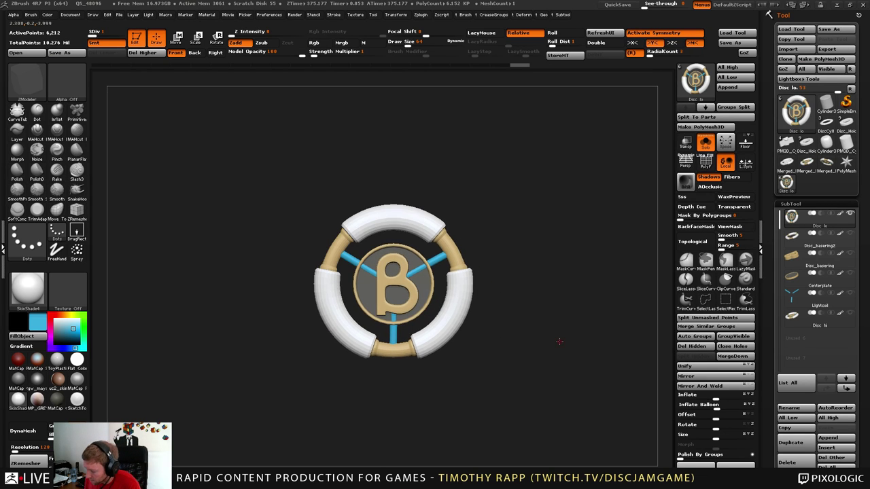
{"action": "key", "text": "shift+f"}
{"action": "key", "text": "shift+f"}
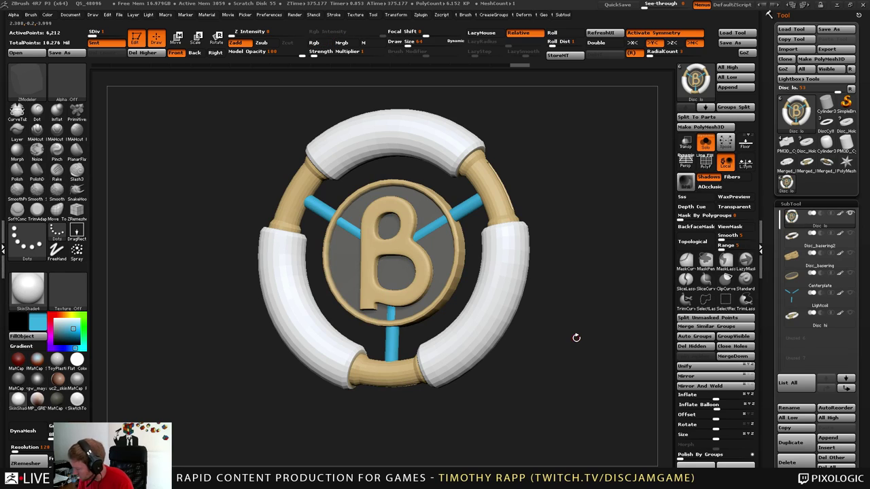
{"action": "left_click_drag", "start_coordinate": [769, 383], "coordinate": [767, 13]}
{"action": "left_click_drag", "start_coordinate": [766, 289], "coordinate": [768, 345]}
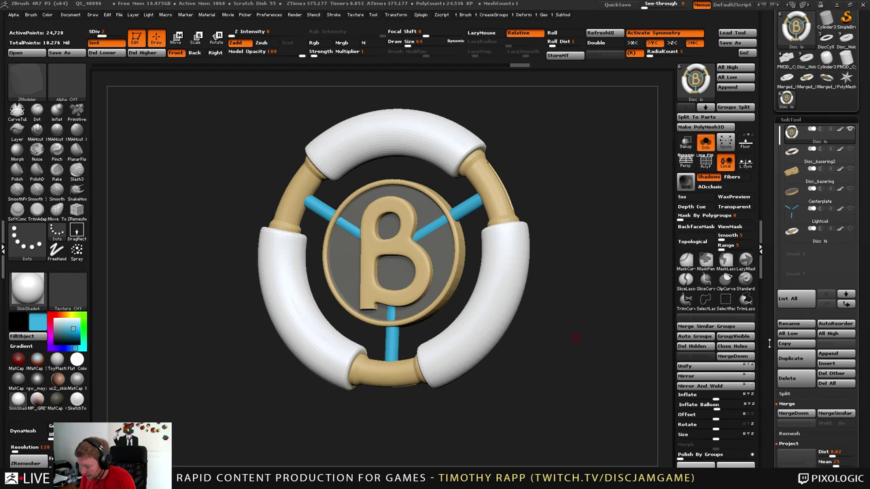
{"action": "key", "text": "d"}
{"action": "key", "text": "d"}
{"action": "left_click_drag", "start_coordinate": [560, 418], "coordinate": [544, 323]}
Lower the disc to subdivision level 1 and create a tangent-space normal map for it.
{"action": "left_click_drag", "start_coordinate": [775, 418], "coordinate": [779, 201]}
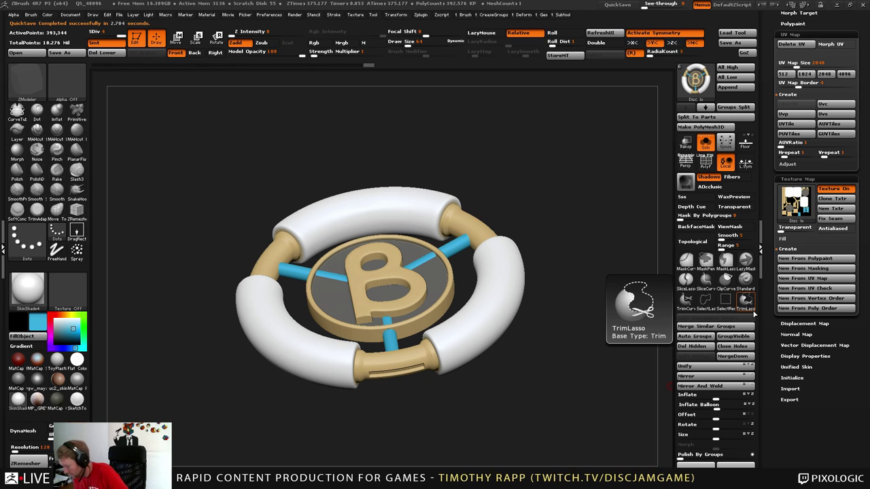
{"action": "left_click", "coordinate": [796, 335]}
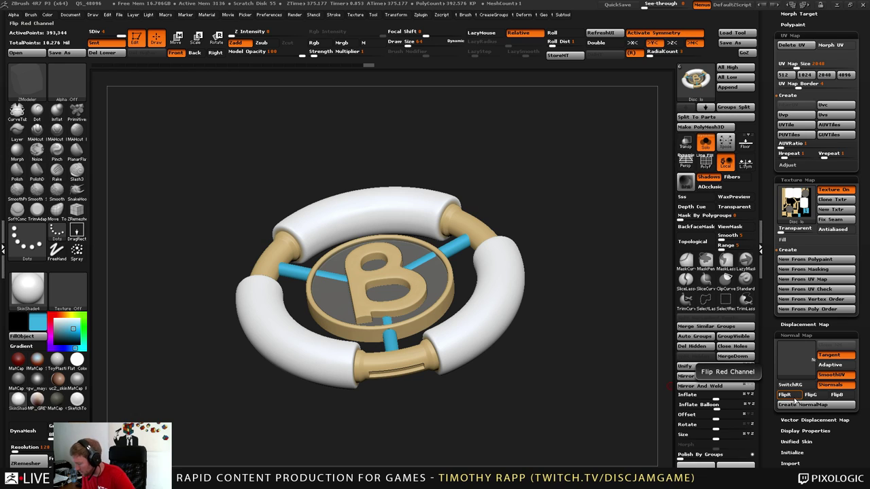
{"action": "left_click", "coordinate": [802, 405]}
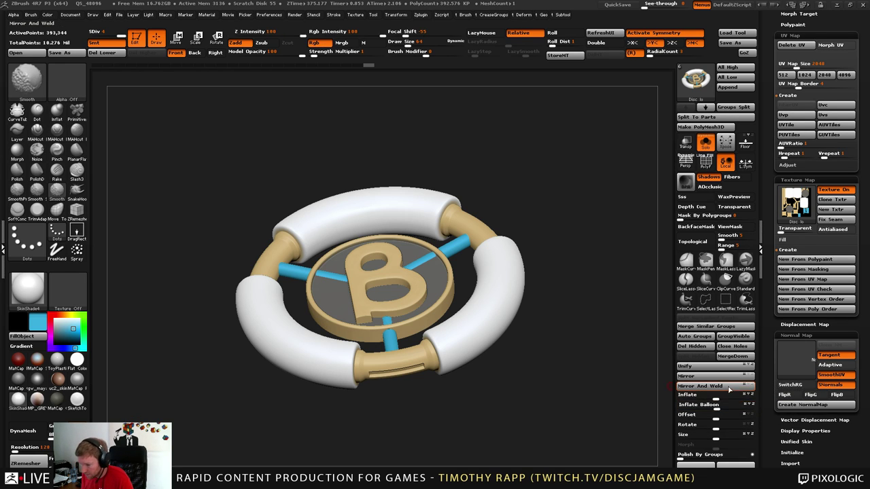
{"action": "key", "text": "shift+d"}
{"action": "left_click", "coordinate": [807, 408]}
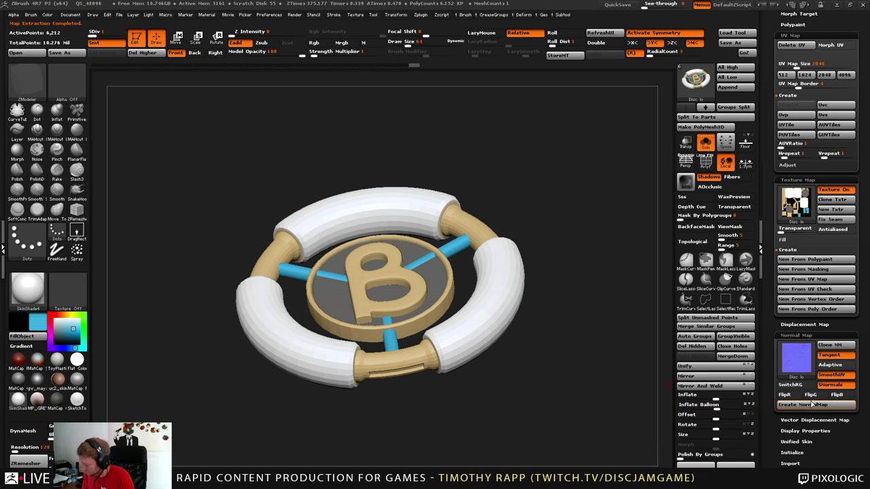
{"action": "mouse_move", "coordinate": [803, 366]}
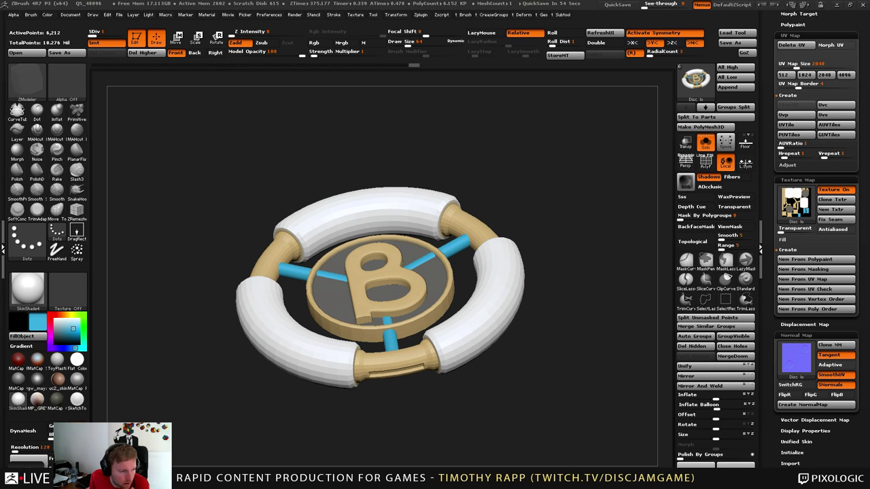
Switch to Unreal Engine, revisit SM_Disc, and inspect the shading and edges of disc_beta from several angles.
{"action": "key", "text": "alt+Tab"}
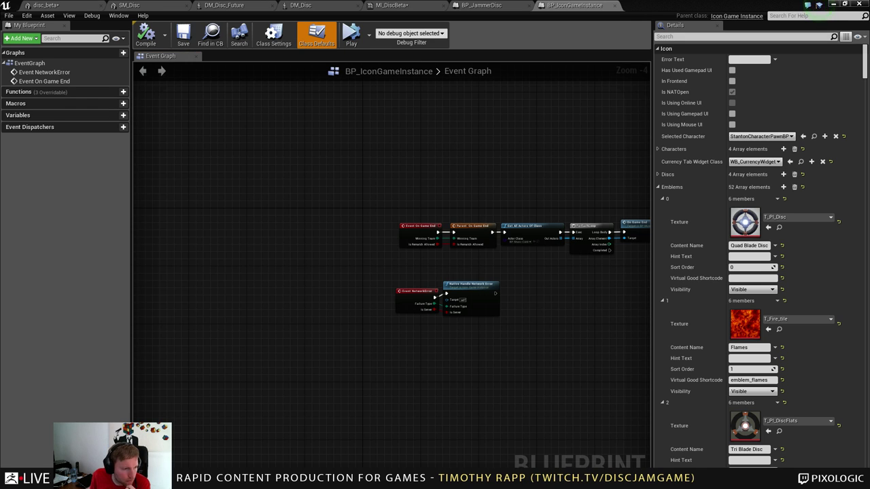
{"action": "left_click", "coordinate": [139, 5]}
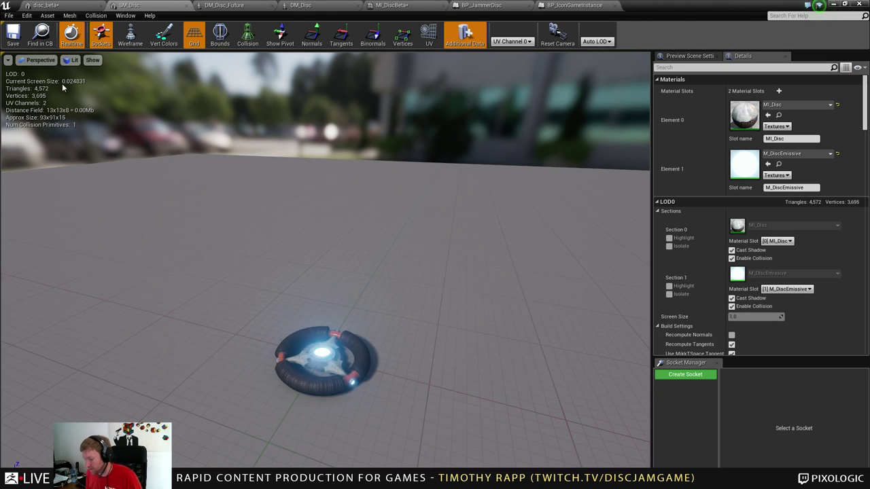
{"action": "left_click", "coordinate": [77, 5]}
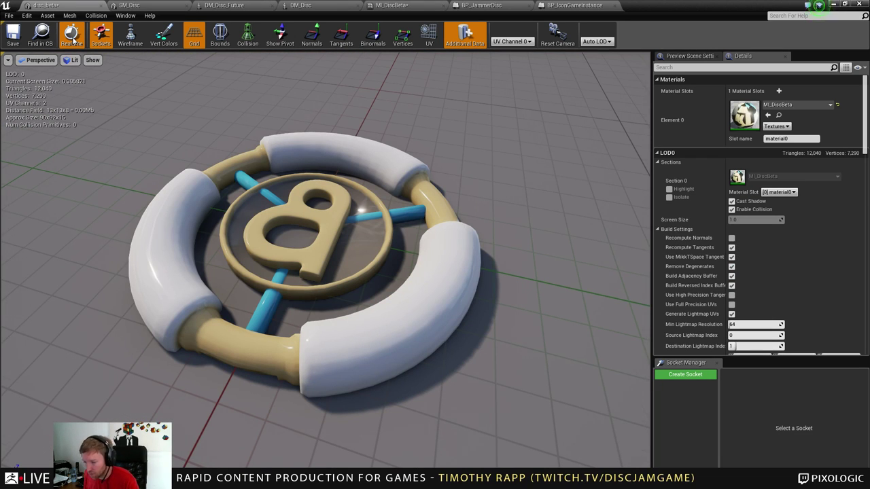
{"action": "left_click_drag", "start_coordinate": [306, 259], "coordinate": [306, 282]}
{"action": "mouse_move", "coordinate": [305, 282]}
{"action": "right_mouse_down"}
{"action": "mouse_move", "coordinate": [298, 280]}
{"action": "mouse_move", "coordinate": [295, 316]}
{"action": "mouse_move", "coordinate": [292, 276]}
{"action": "mouse_move", "coordinate": [306, 253]}
{"action": "mouse_move", "coordinate": [306, 271]}
{"action": "right_mouse_up"}
{"action": "right_click_drag", "start_coordinate": [309, 242], "coordinate": [309, 234]}
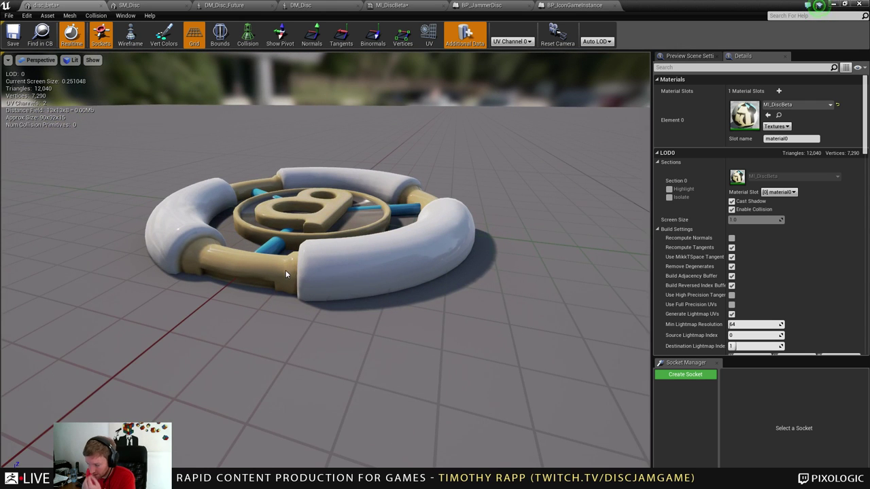
{"action": "right_click_drag", "start_coordinate": [286, 270], "coordinate": [291, 313]}
{"action": "right_click_drag", "start_coordinate": [291, 232], "coordinate": [292, 239]}
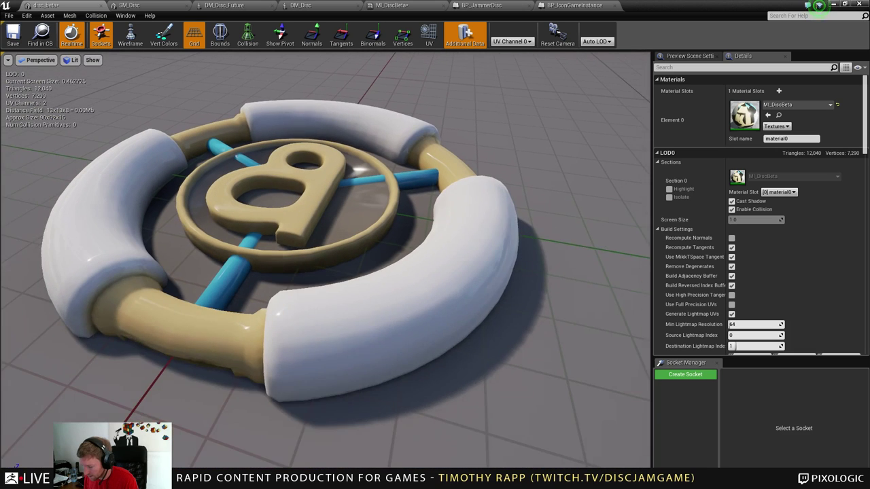
{"action": "left_click_drag", "start_coordinate": [292, 240], "coordinate": [293, 219]}
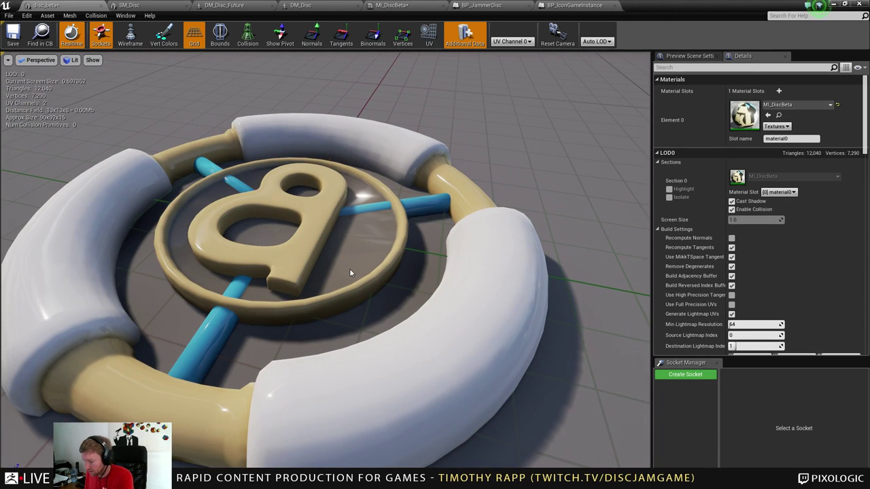
{"action": "left_click_drag", "start_coordinate": [379, 274], "coordinate": [380, 260]}
{"action": "left_click_drag", "start_coordinate": [373, 295], "coordinate": [373, 326]}
{"action": "right_click_drag", "start_coordinate": [373, 289], "coordinate": [372, 320]}
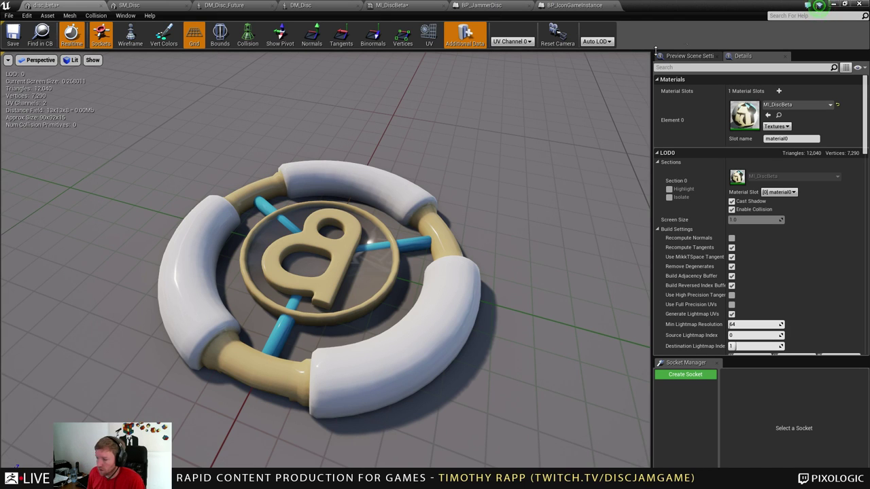
Switch to ZBrush, clone the disc's normal map to the Texture palette and export it.
{"action": "key", "text": "alt+Tab"}
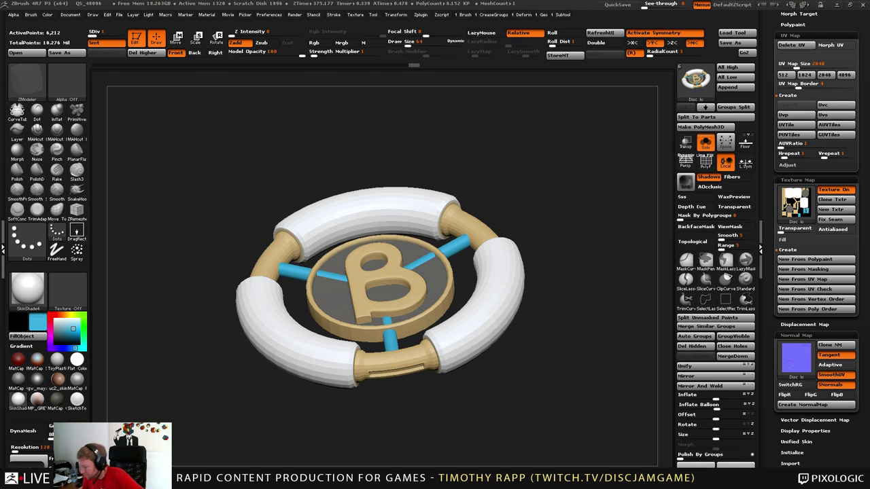
{"action": "left_click", "coordinate": [804, 364]}
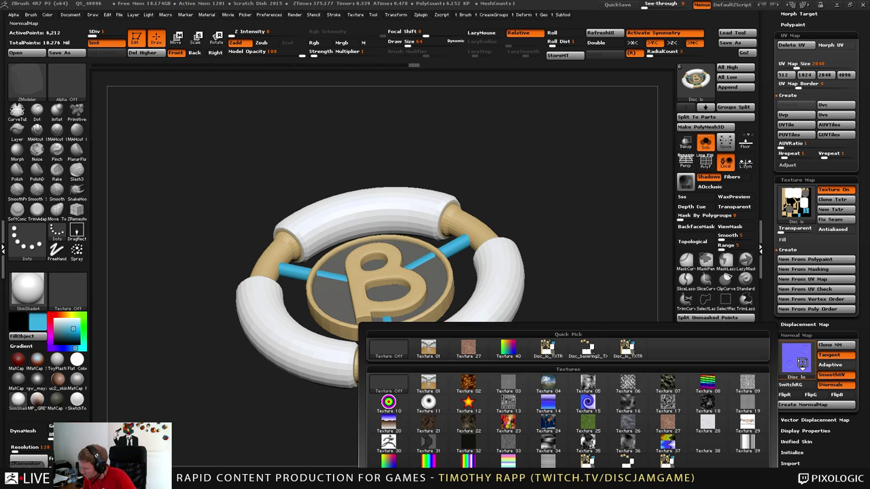
{"action": "left_click", "coordinate": [801, 354]}
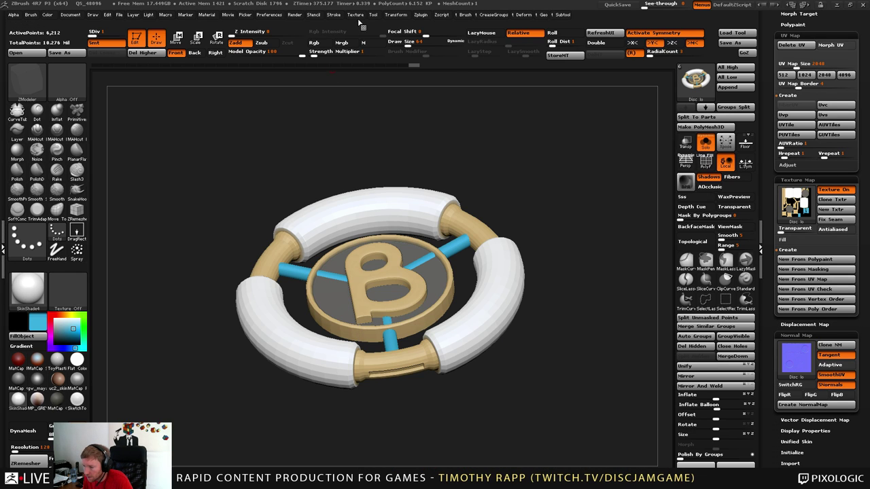
{"action": "left_click", "coordinate": [355, 15]}
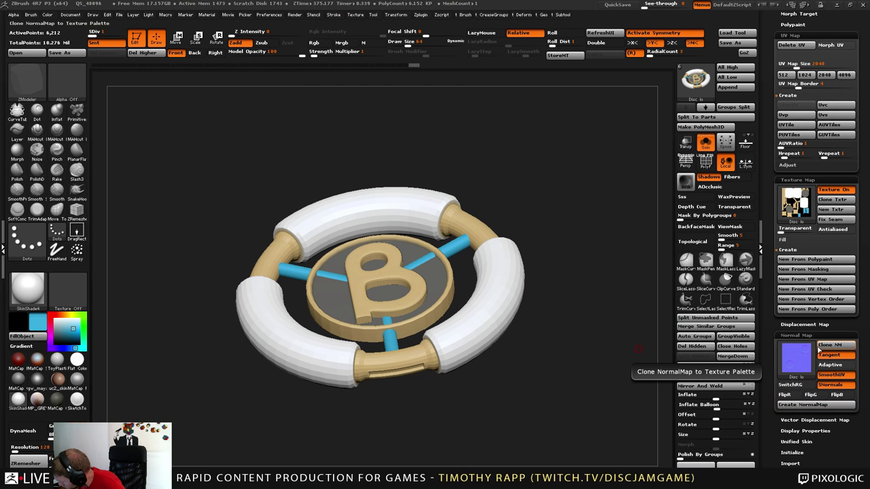
{"action": "left_click", "coordinate": [821, 347]}
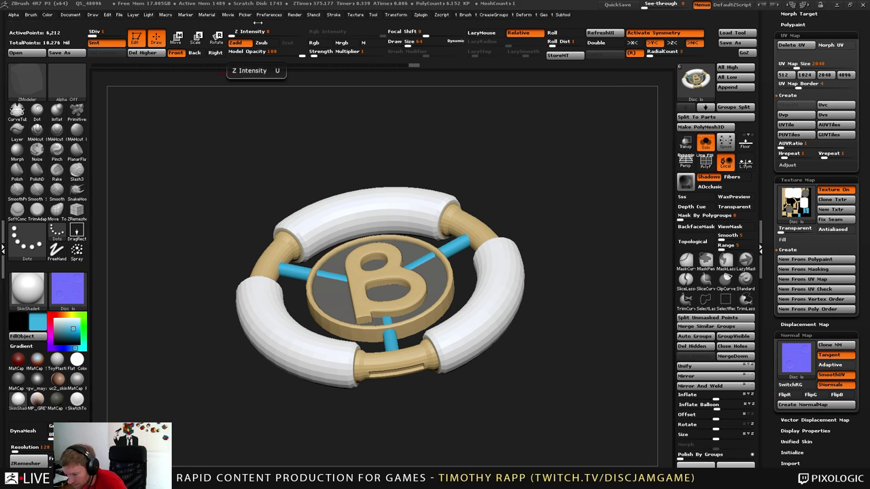
{"action": "left_click", "coordinate": [355, 14]}
{"action": "left_click", "coordinate": [386, 116]}
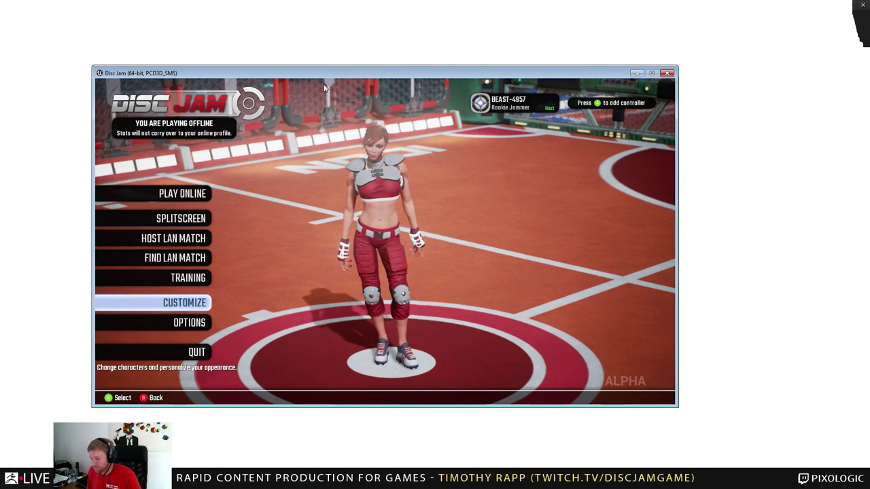
Open the disc selection in Disc Jam's customization and preview the Standard disc.
{"action": "key", "text": "Return"}
{"action": "key", "text": "Down"}
{"action": "key", "text": "Down"}
{"action": "key", "text": "Down"}
{"action": "key", "text": "Down"}
{"action": "key", "text": "Down"}
{"action": "key", "text": "Down"}
{"action": "key", "text": "Return"}
{"action": "key", "text": "Up"}
{"action": "key", "text": "Up"}
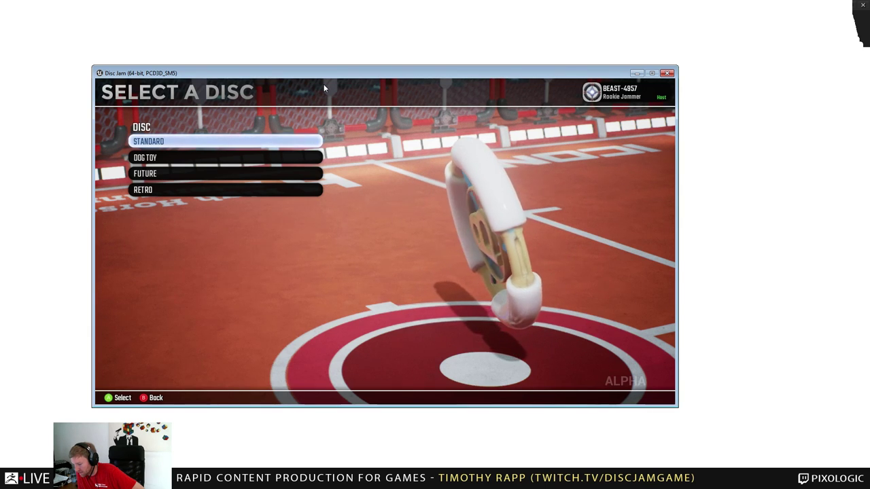
Leave the disc selection, return to the game's main menu and host a LAN match.
{"action": "key", "text": "Escape"}
{"action": "key", "text": "Up"}
{"action": "key", "text": "Down"}
{"action": "key", "text": "Up"}
{"action": "key", "text": "Up"}
{"action": "key", "text": "Escape"}
{"action": "key", "text": "Up"}
{"action": "key", "text": "Up"}
{"action": "key", "text": "Up"}
{"action": "key", "text": "Up"}
{"action": "key", "text": "Down"}
{"action": "key", "text": "Up"}
{"action": "key", "text": "Down"}
{"action": "key", "text": "Up"}
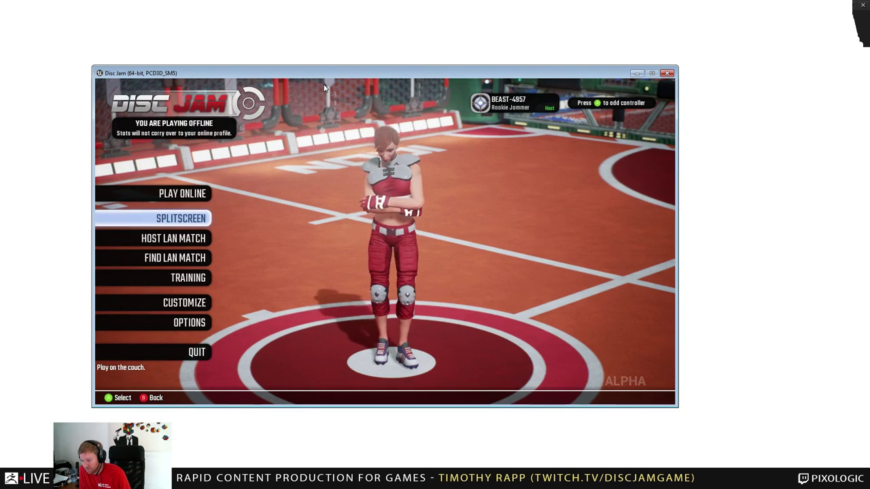
{"action": "key", "text": "Up"}
{"action": "key", "text": "Down"}
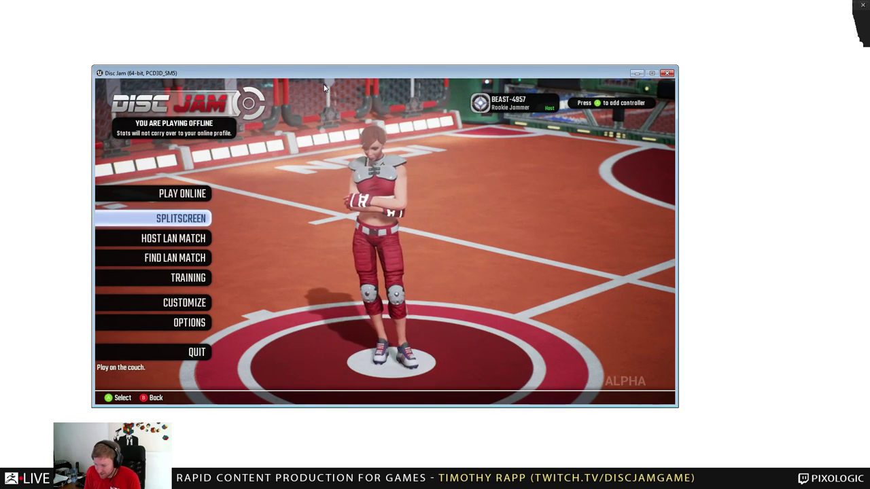
{"action": "key", "text": "Down"}
{"action": "key", "text": "Return"}
{"action": "key", "text": "Return"}
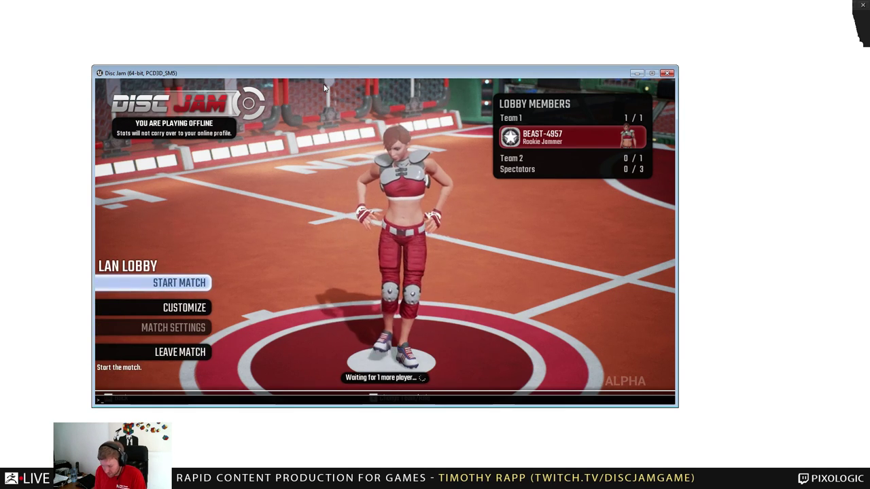
Add a bot opponent with the console command SpawnBot 0 0 0 and start the match.
{"action": "type", "text": "s"}
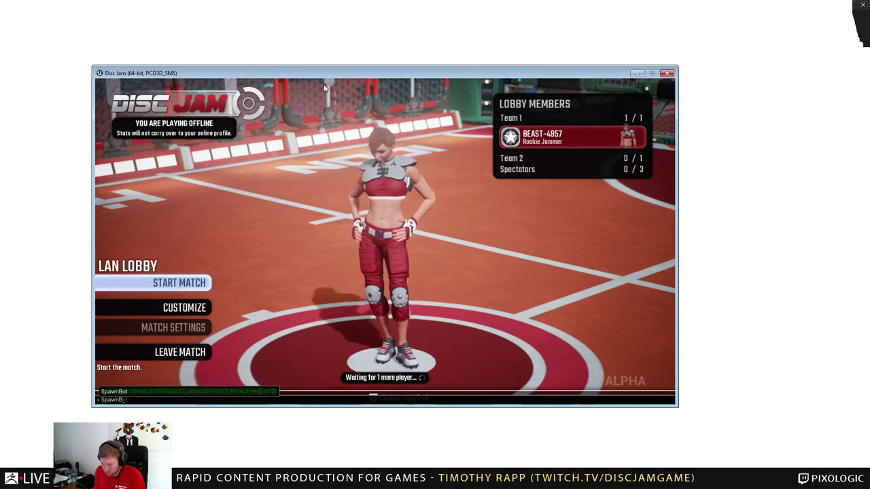
{"action": "type", "text": "ot 0 0 "}
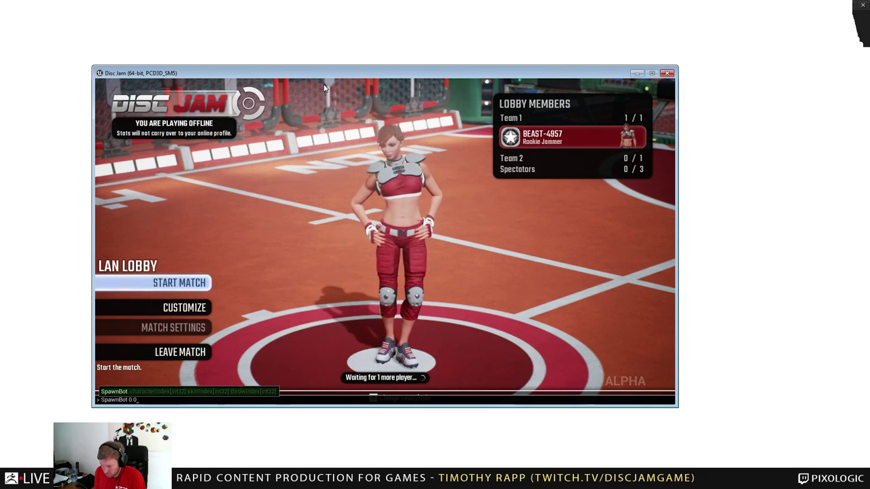
{"action": "type", "text": "0"}
{"action": "key", "text": "Return"}
{"action": "key", "text": "grave"}
{"action": "key", "text": "grave"}
{"action": "key", "text": "grave"}
{"action": "key", "text": "Return"}
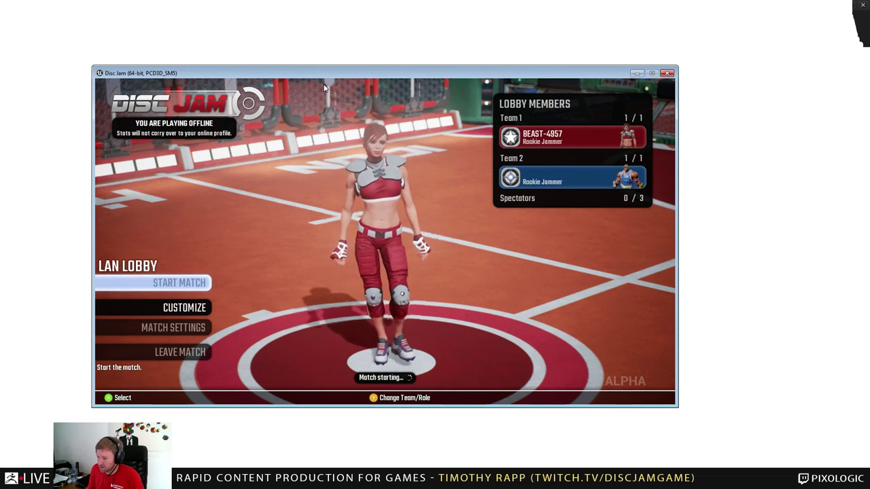
Close the Disc Jam game, switch to Unreal Engine and inspect the disc_beta mesh and its B emblem from several angles.
{"action": "left_click_drag", "start_coordinate": [374, 74], "coordinate": [376, 88]}
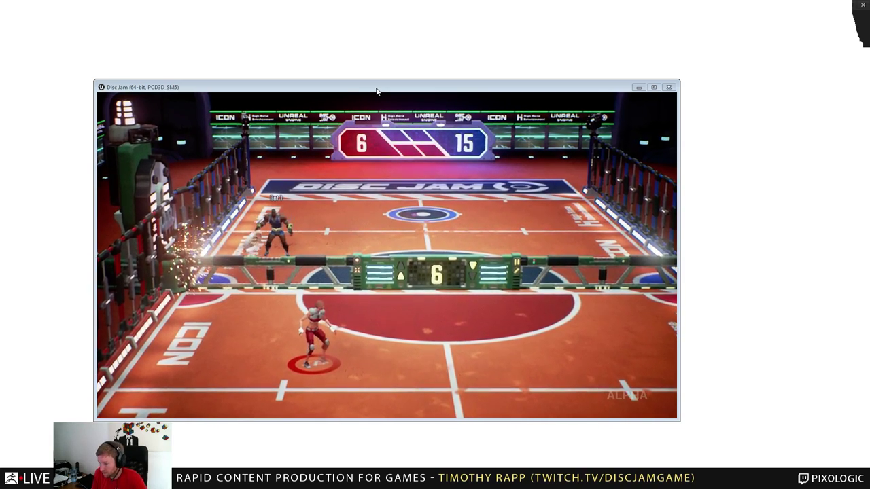
{"action": "left_click", "coordinate": [669, 87]}
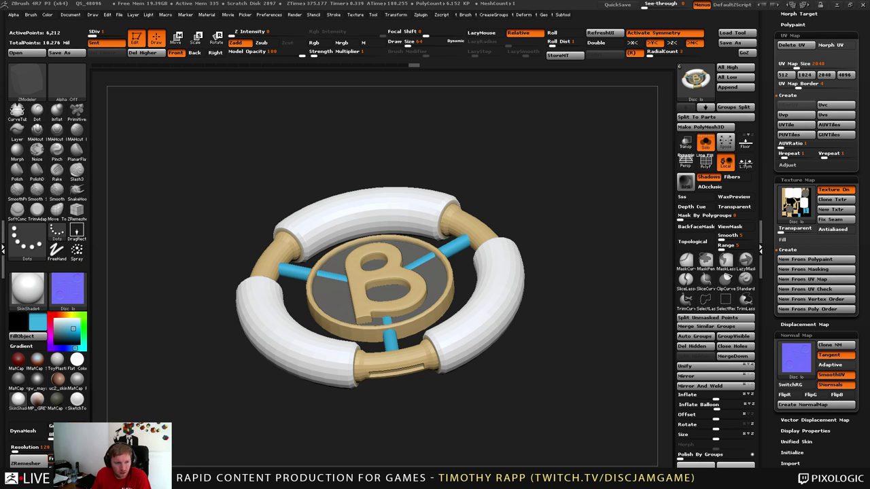
{"action": "left_click_drag", "start_coordinate": [1, 140], "coordinate": [259, 1]}
{"action": "key", "text": "w"}
{"action": "right_click_drag", "start_coordinate": [357, 140], "coordinate": [349, 190]}
{"action": "key", "text": "s"}
{"action": "key", "text": "e"}
{"action": "key", "text": "d"}
{"action": "key", "text": "s"}
{"action": "key", "text": "w"}
{"action": "left_click_drag", "start_coordinate": [349, 195], "coordinate": [373, 224]}
{"action": "key", "text": "s"}
{"action": "mouse_move", "coordinate": [363, 197]}
{"action": "right_mouse_down"}
{"action": "mouse_move", "coordinate": [363, 178]}
{"action": "mouse_move", "coordinate": [362, 194]}
{"action": "right_mouse_up"}
{"action": "key", "text": "w"}
{"action": "left_click_drag", "start_coordinate": [386, 224], "coordinate": [365, 194]}
{"action": "right_click_drag", "start_coordinate": [365, 195], "coordinate": [303, 178]}
{"action": "key", "text": "d"}
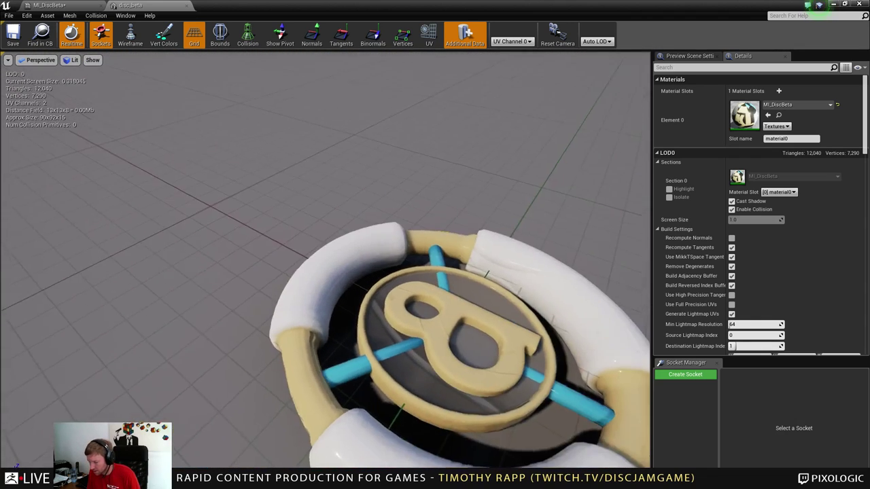
{"action": "mouse_move", "coordinate": [393, 298]}
{"action": "right_mouse_down"}
{"action": "mouse_move", "coordinate": [401, 303]}
{"action": "mouse_move", "coordinate": [393, 289]}
{"action": "right_mouse_up"}
{"action": "left_click_drag", "start_coordinate": [394, 298], "coordinate": [423, 300]}
Switch to ZBrush, frame the front of the low-poly disc and display its polygon wireframe.
{"action": "key", "text": "alt+Tab"}
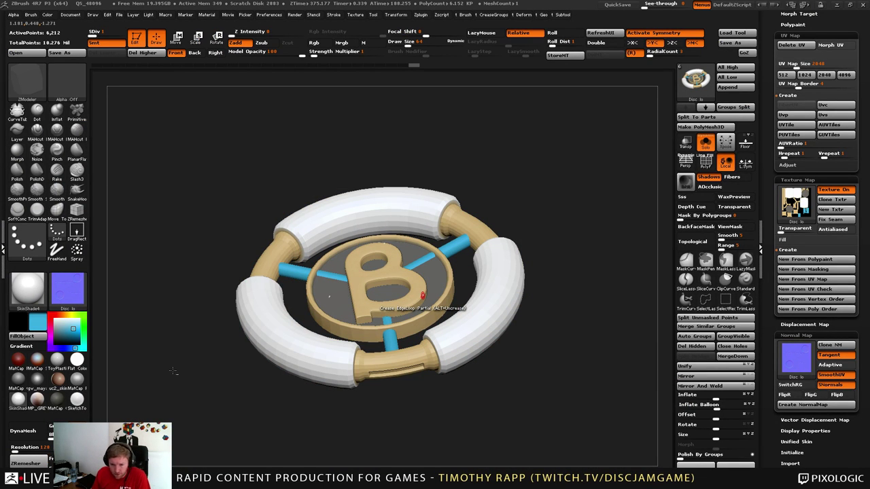
{"action": "left_click_drag", "start_coordinate": [636, 348], "coordinate": [634, 372], "text": "shift"}
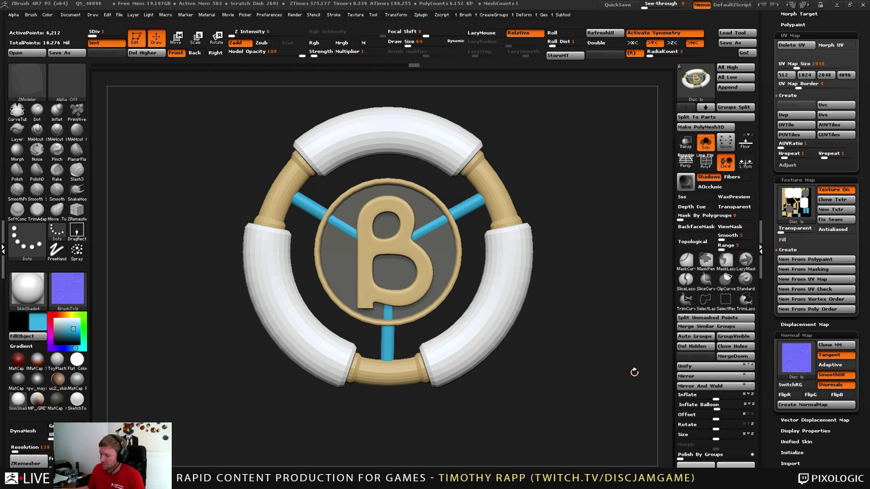
{"action": "left_click_drag", "start_coordinate": [510, 402], "coordinate": [529, 363]}
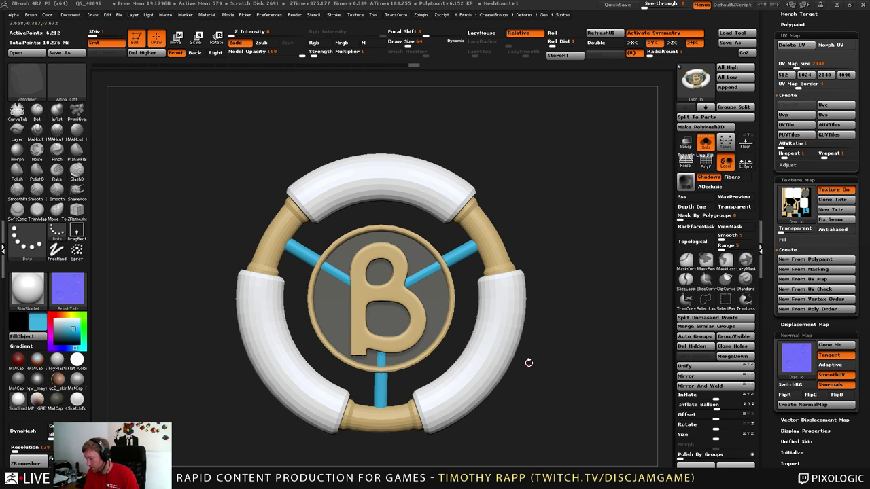
{"action": "left_click_drag", "start_coordinate": [416, 385], "coordinate": [394, 408], "text": "alt"}
{"action": "left_click", "coordinate": [379, 420]}
{"action": "left_click", "coordinate": [469, 389]}
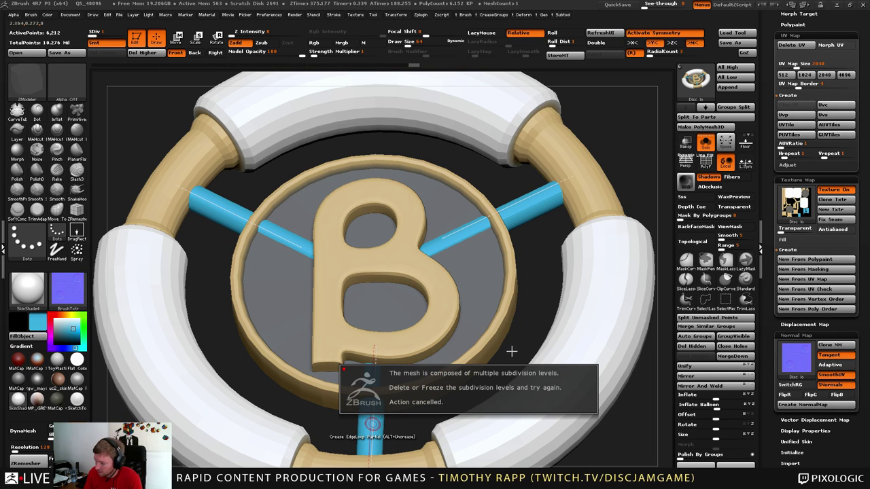
{"action": "left_click_drag", "start_coordinate": [620, 409], "coordinate": [578, 422]}
{"action": "scroll", "coordinate": [775, 299], "scroll_direction": "up", "scroll_amount": 5}
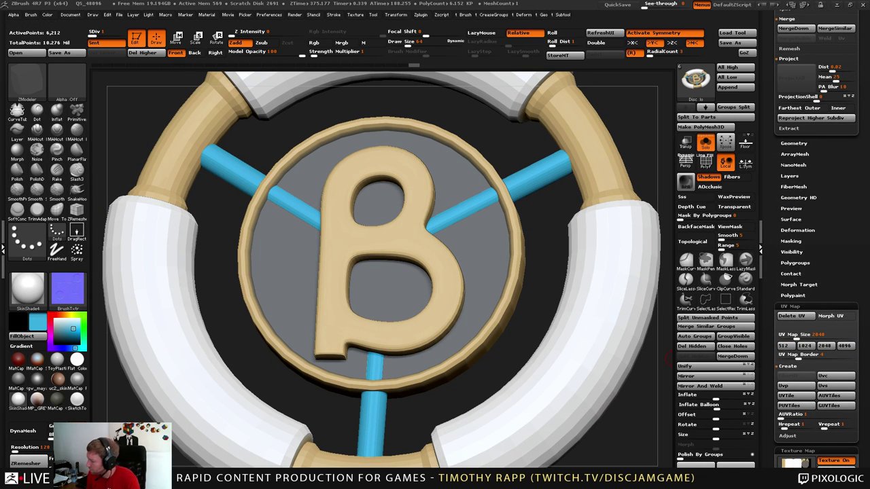
{"action": "scroll", "coordinate": [792, 216], "scroll_direction": "up", "scroll_amount": 10}
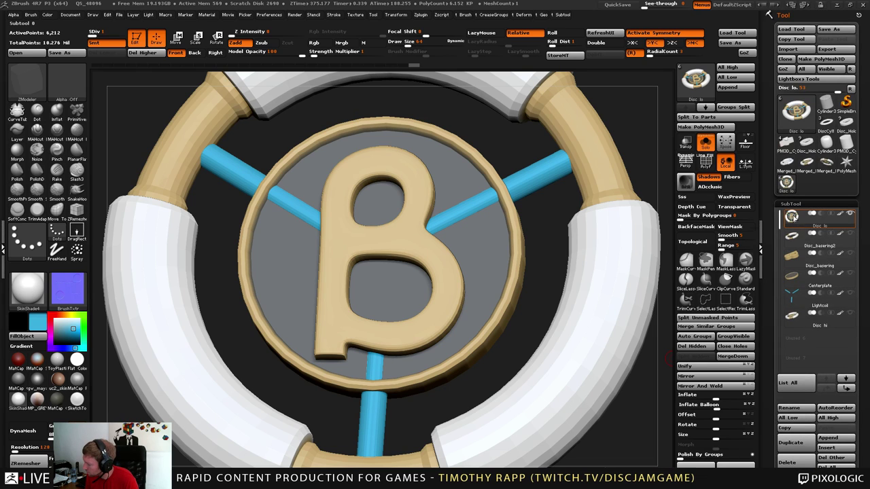
{"action": "mouse_move", "coordinate": [792, 216]}
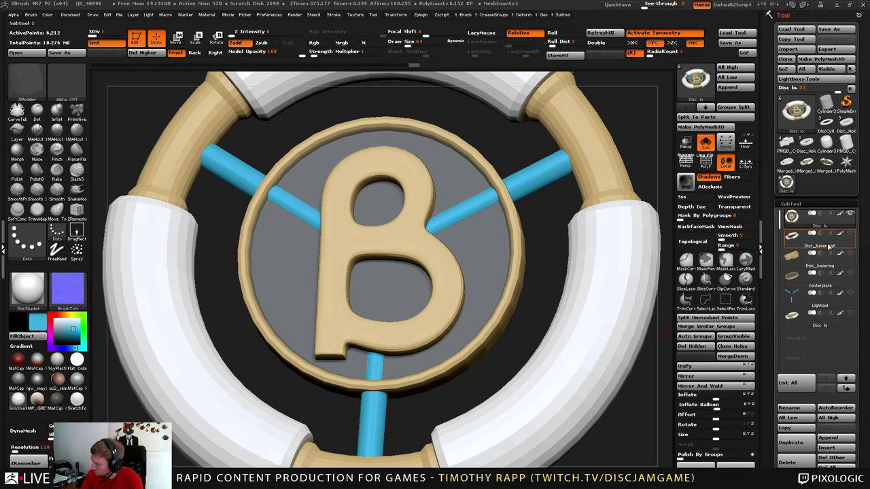
{"action": "key", "text": "shift+f"}
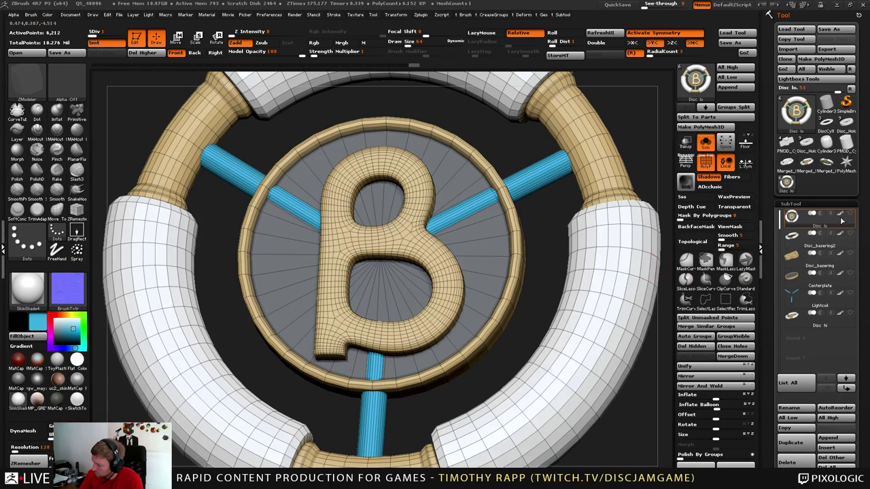
Try to separate the centre plate by hiding its polygroups, and bring the whole disc back into view.
{"action": "key", "text": "ctrl+shift"}
{"action": "left_click", "coordinate": [508, 300], "text": "ctrl+shift"}
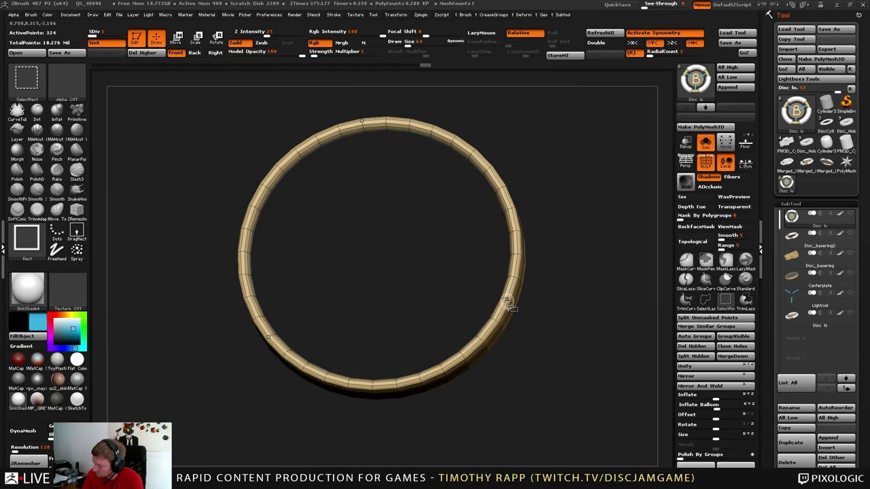
{"action": "left_click", "coordinate": [509, 301], "text": "ctrl+shift"}
{"action": "left_click", "coordinate": [494, 301], "text": "ctrl+shift"}
{"action": "left_click", "coordinate": [454, 301], "text": "ctrl+alt+shift"}
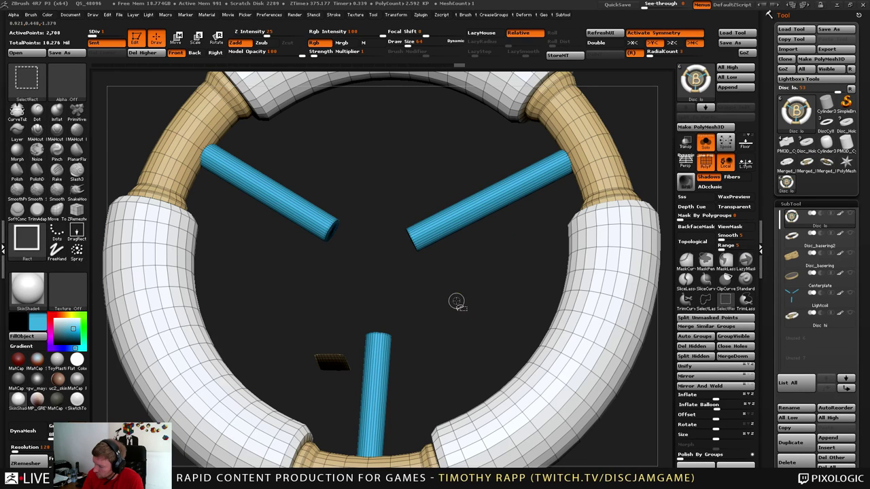
{"action": "left_click_drag", "start_coordinate": [361, 359], "coordinate": [340, 371]}
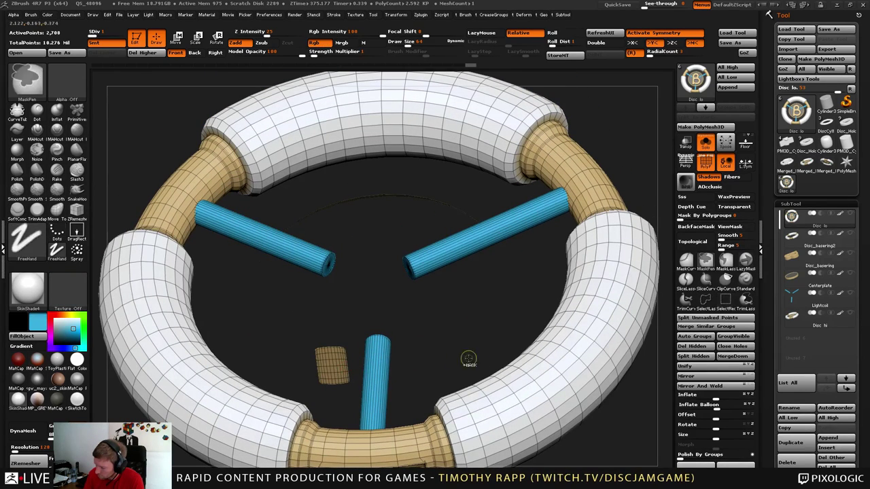
{"action": "mouse_move", "coordinate": [602, 425]}
{"action": "left_mouse_down", "text": "ctrl+shift"}
{"action": "mouse_move", "coordinate": [621, 437]}
{"action": "mouse_move", "coordinate": [590, 410]}
{"action": "mouse_move", "coordinate": [612, 399]}
{"action": "mouse_move", "coordinate": [585, 410]}
{"action": "left_mouse_up", "text": "ctrl+shift"}
{"action": "key", "text": "ctrl+shift+a"}
{"action": "left_click", "coordinate": [596, 416], "text": "ctrl+shift"}
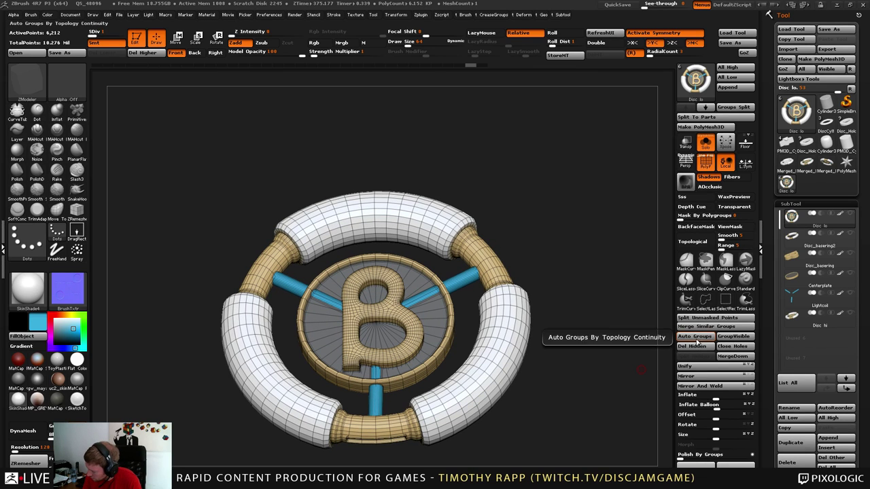
Regroup the disc with Auto Groups and isolate the centre plate together with its rim and B emblem.
{"action": "left_click", "coordinate": [412, 352], "text": "ctrl+shift"}
{"action": "left_click", "coordinate": [412, 352], "text": "ctrl+shift"}
{"action": "left_click", "coordinate": [419, 356], "text": "ctrl+shift"}
{"action": "left_click", "coordinate": [608, 361], "text": "ctrl+shift"}
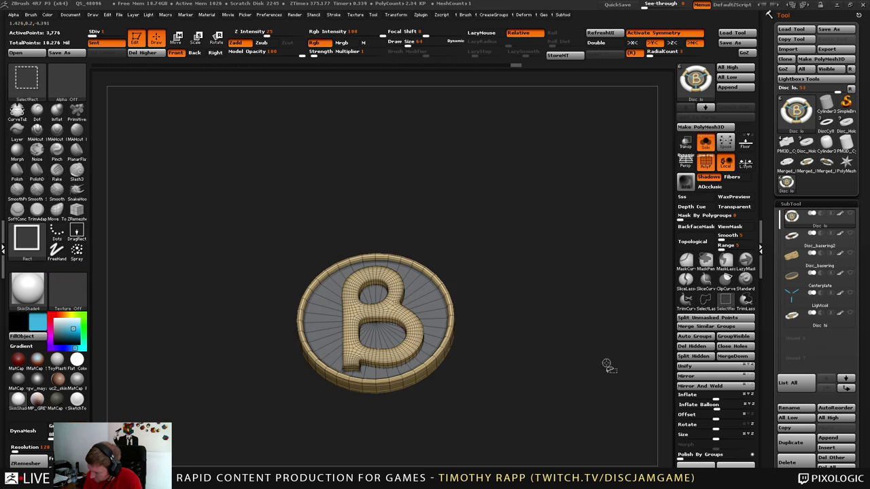
{"action": "left_click_drag", "start_coordinate": [608, 361], "coordinate": [622, 328]}
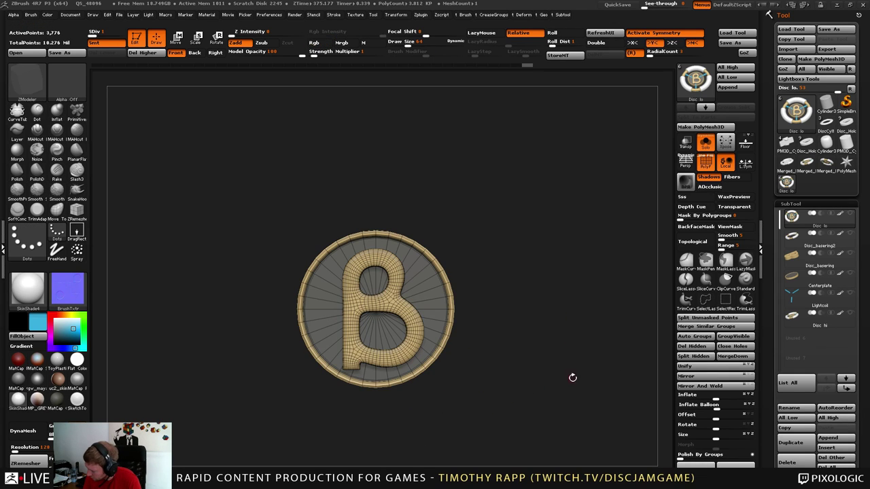
{"action": "left_click_drag", "start_coordinate": [564, 376], "coordinate": [589, 363]}
Try to mirror the isolated centre plate, and delete the disc's higher subdivision levels.
{"action": "left_click", "coordinate": [747, 376]}
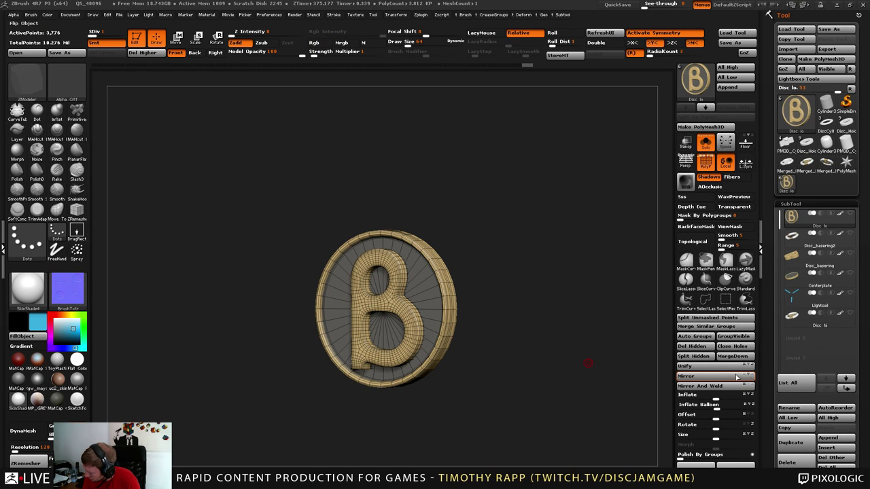
{"action": "left_click", "coordinate": [734, 377]}
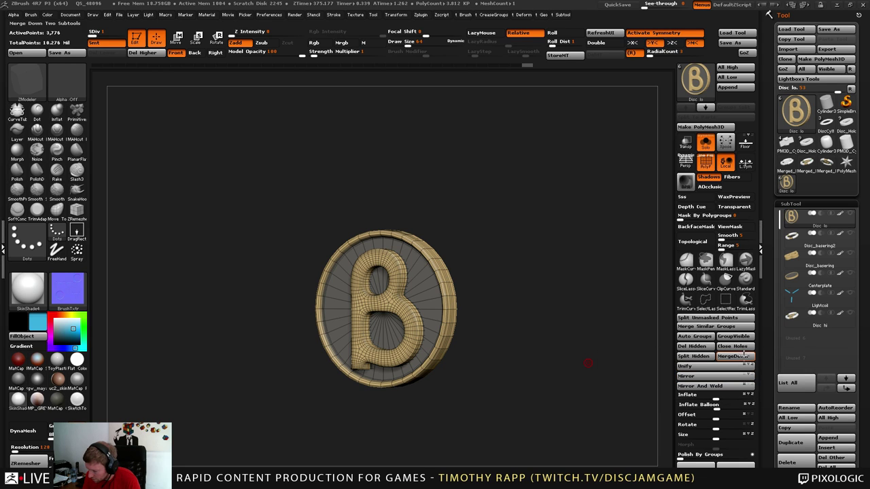
{"action": "left_click", "coordinate": [811, 325]}
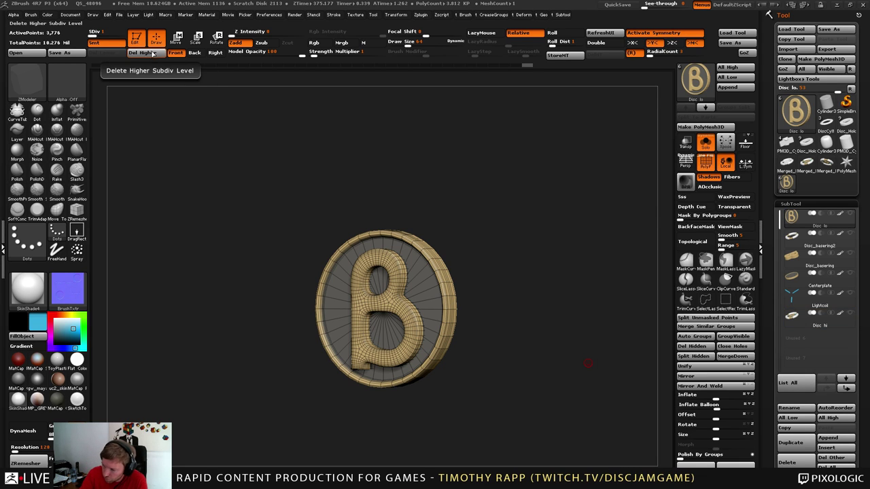
{"action": "left_click", "coordinate": [142, 52]}
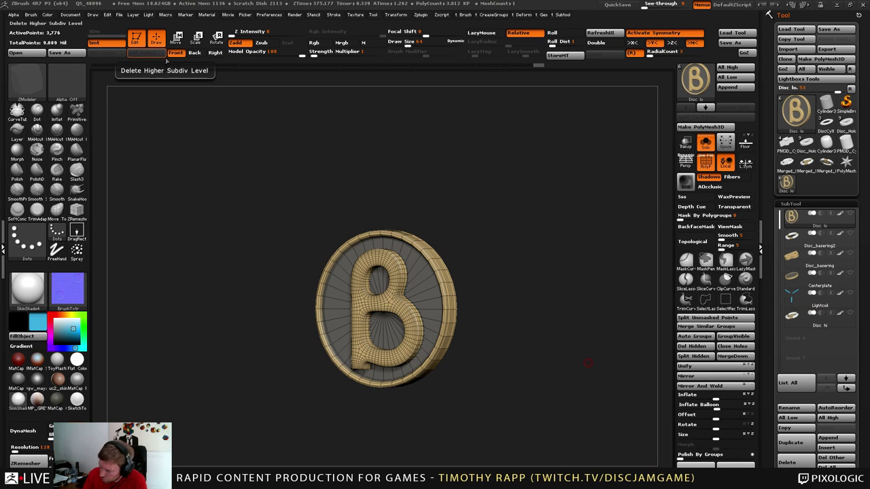
Mirror the isolated centre plate so its B emblem flips horizontally, and show the whole disc again.
{"action": "left_click", "coordinate": [734, 378]}
{"action": "left_click_drag", "start_coordinate": [588, 365], "coordinate": [570, 368], "text": "shift"}
{"action": "left_click_drag", "start_coordinate": [582, 331], "coordinate": [601, 363]}
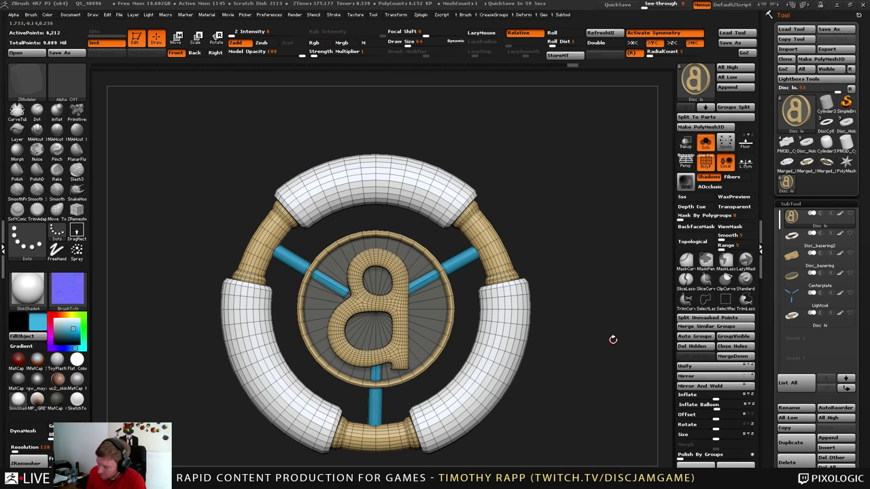
Start the FBX export of the visible low-poly disc.
{"action": "left_click_drag", "start_coordinate": [613, 339], "coordinate": [579, 362]}
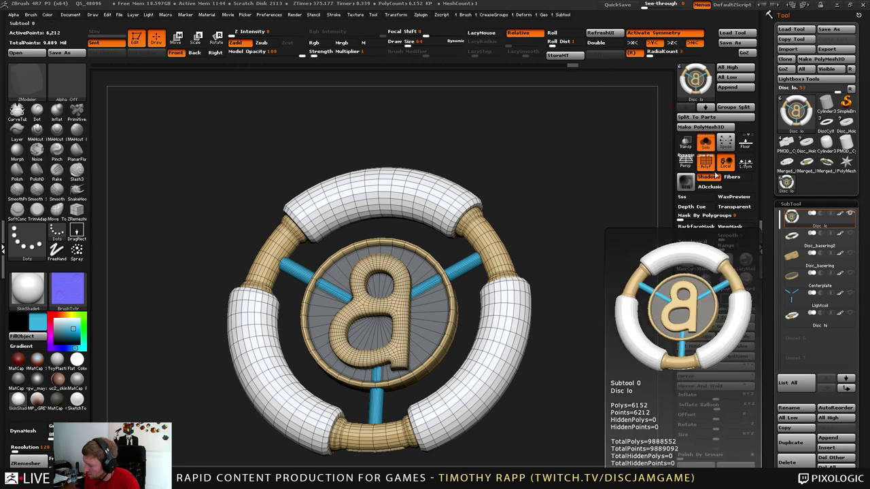
{"action": "left_click", "coordinate": [419, 15]}
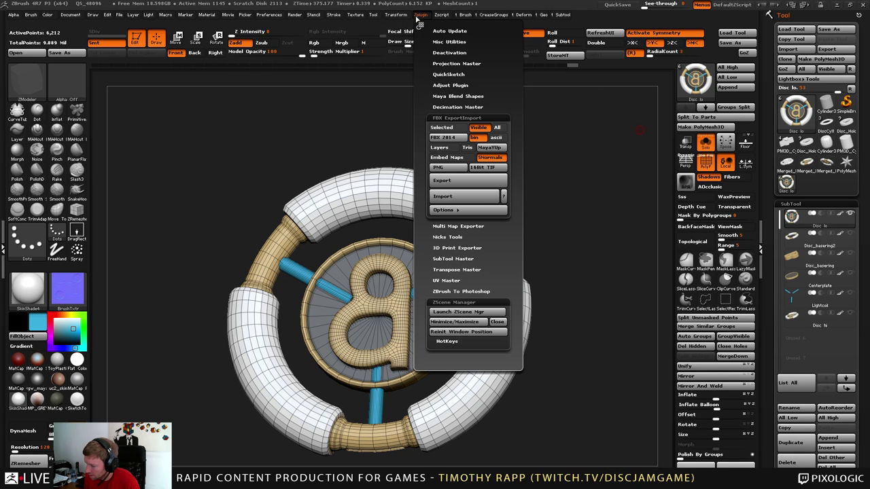
{"action": "left_click", "coordinate": [468, 180]}
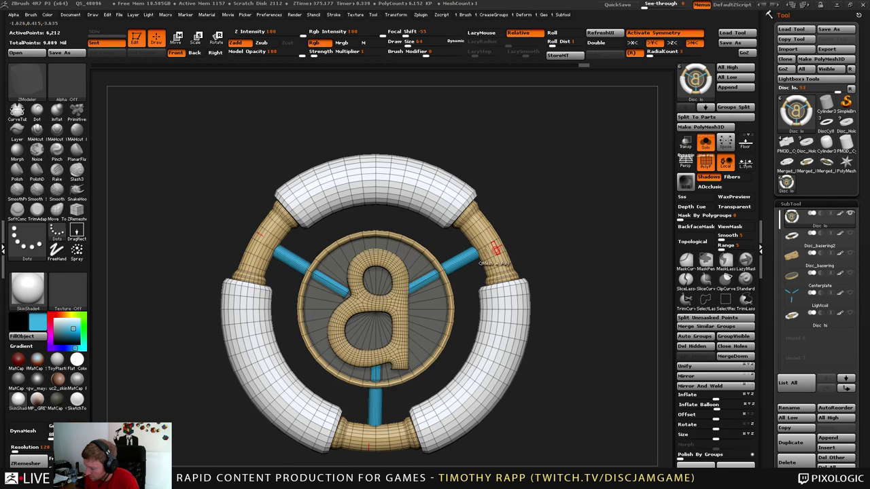
Isolate the three blue spokes by hiding the outer ring, the centre plate, its rim and the B emblem.
{"action": "left_click", "coordinate": [480, 259], "text": "ctrl+shift"}
{"action": "left_click", "coordinate": [538, 237], "text": "ctrl+shift"}
{"action": "left_click", "coordinate": [470, 261], "text": "ctrl+shift"}
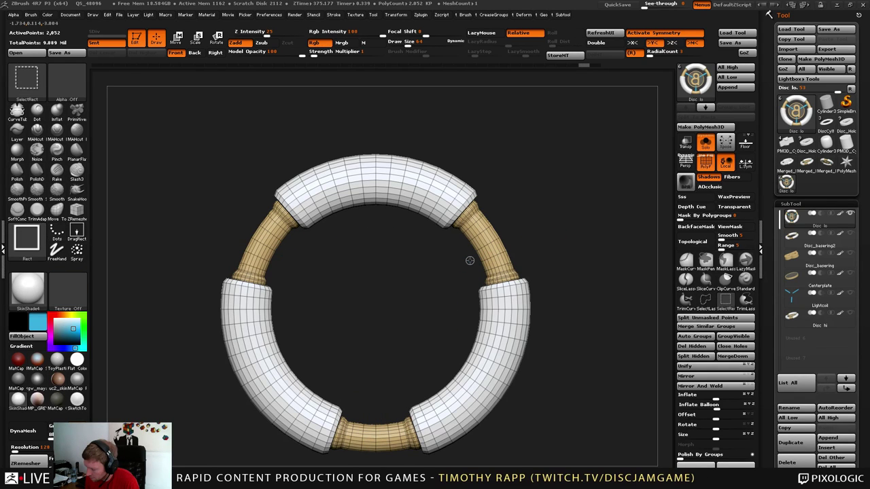
{"action": "left_click", "coordinate": [588, 258], "text": "ctrl+shift"}
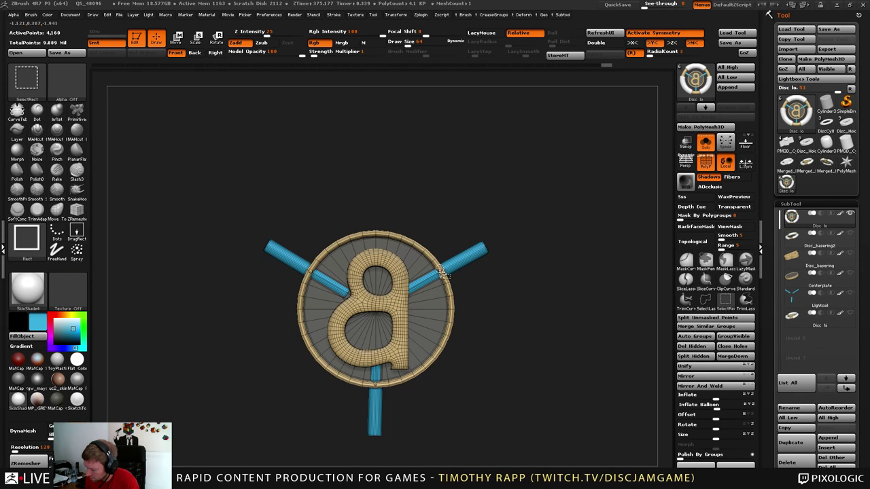
{"action": "left_click", "coordinate": [427, 257], "text": "ctrl+alt+shift"}
{"action": "left_click", "coordinate": [408, 260], "text": "ctrl+shift"}
{"action": "key", "text": "ctrl+z"}
{"action": "left_click", "coordinate": [397, 265], "text": "ctrl+shift"}
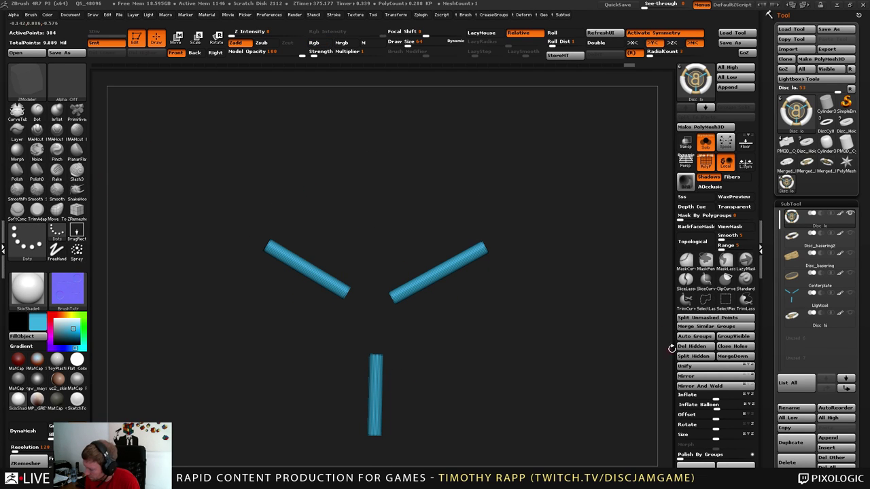
Mirror the three isolated blue spokes, and show the whole disc again.
{"action": "left_click", "coordinate": [687, 376]}
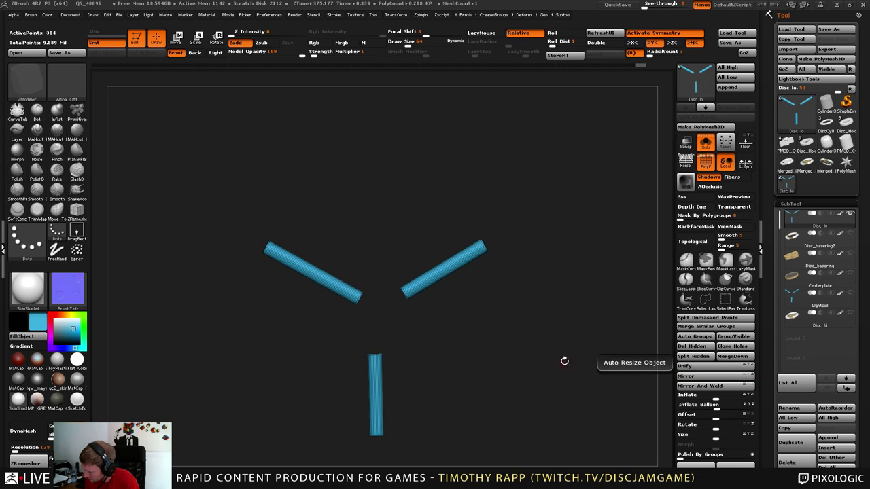
{"action": "left_click", "coordinate": [554, 360], "text": "ctrl+shift"}
{"action": "mouse_move", "coordinate": [617, 359]}
{"action": "left_mouse_down"}
{"action": "mouse_move", "coordinate": [598, 382]}
{"action": "mouse_move", "coordinate": [636, 378]}
{"action": "mouse_move", "coordinate": [619, 372]}
{"action": "mouse_move", "coordinate": [625, 367]}
{"action": "left_mouse_up"}
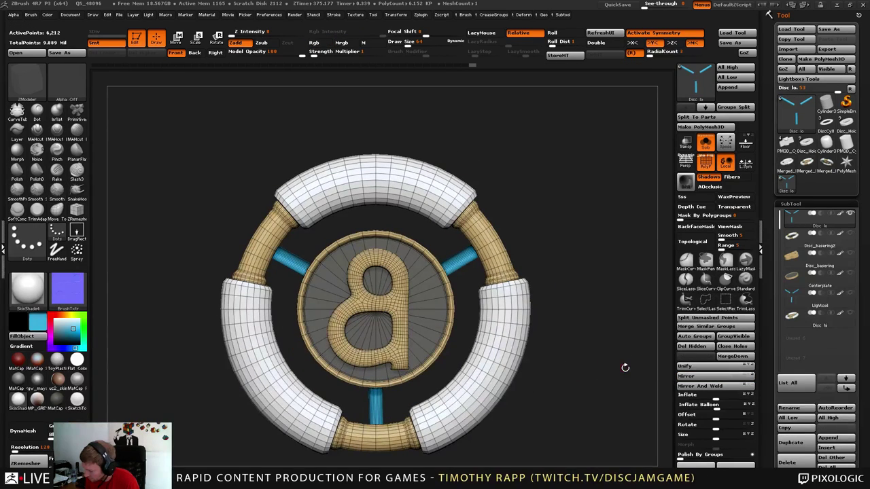
Try flipping the disc's normals and hiding the spokes and centre parts.
{"action": "left_click_drag", "start_coordinate": [762, 372], "coordinate": [757, 260]}
{"action": "scroll", "coordinate": [756, 260], "scroll_direction": "down", "scroll_amount": 10}
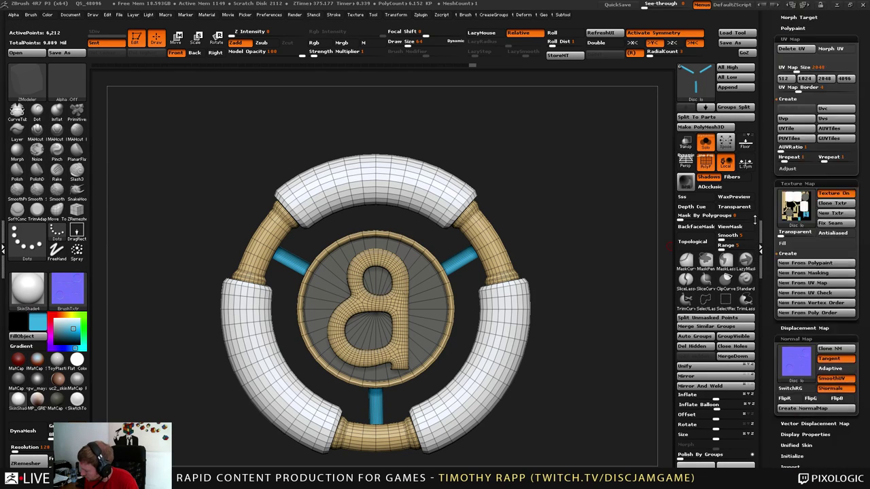
{"action": "left_click", "coordinate": [805, 247]}
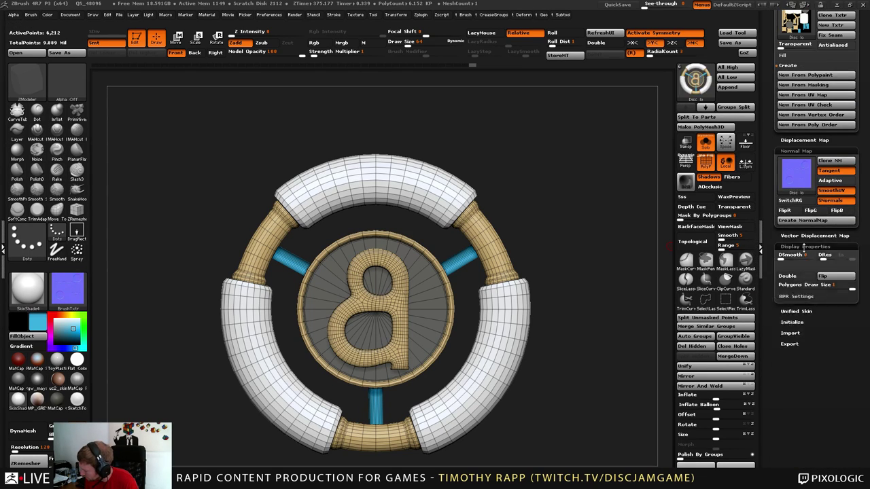
{"action": "left_click", "coordinate": [824, 277]}
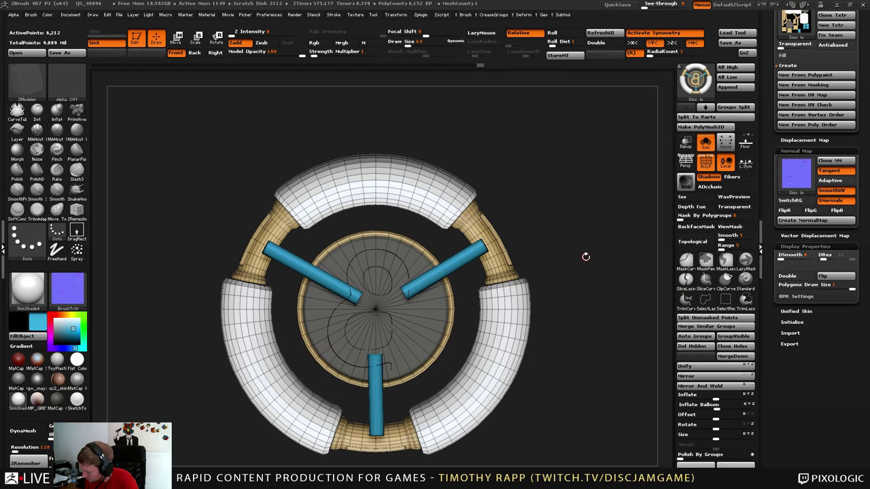
{"action": "left_click", "coordinate": [473, 260], "text": "ctrl+shift"}
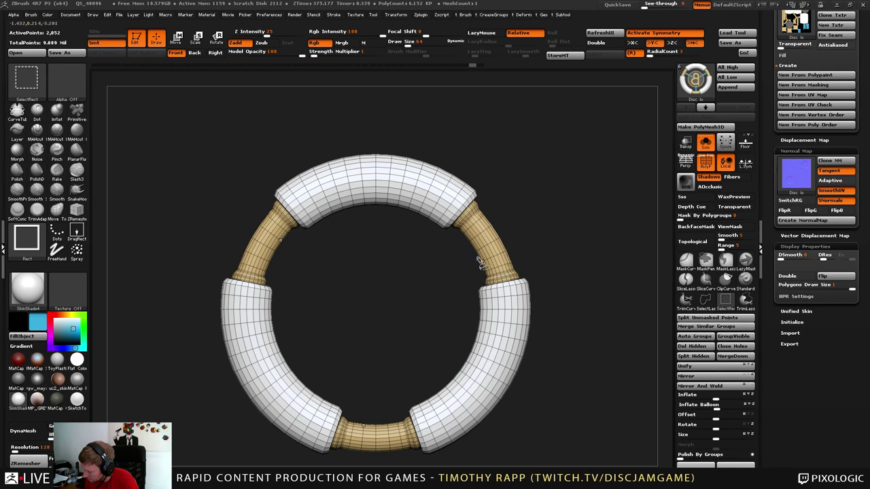
{"action": "key", "text": "ctrl+z"}
{"action": "key", "text": "ctrl+z"}
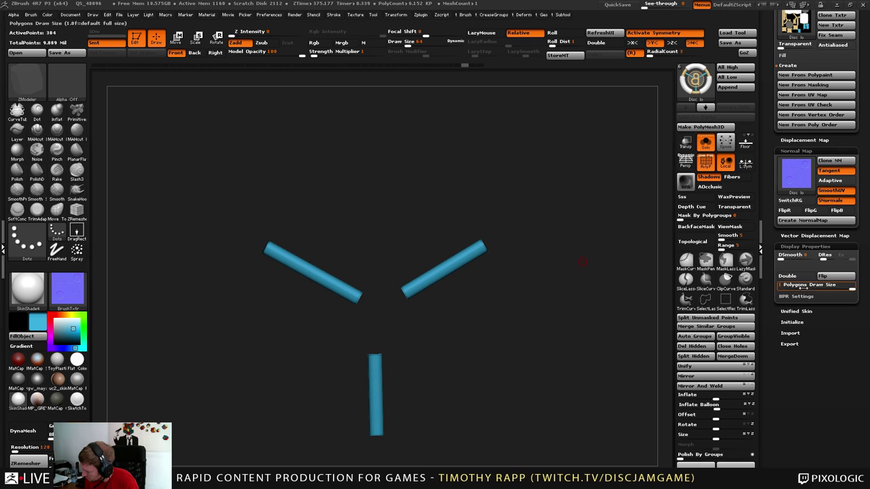
Undo the recent changes to the spokes, hide the wireframe and show the whole disc facing front.
{"action": "left_click_drag", "start_coordinate": [639, 268], "coordinate": [518, 304]}
{"action": "left_click", "coordinate": [578, 328], "text": "ctrl+shift"}
{"action": "mouse_move", "coordinate": [582, 329]}
{"action": "left_mouse_down", "text": "shift"}
{"action": "mouse_move", "coordinate": [612, 292]}
{"action": "mouse_move", "coordinate": [566, 296]}
{"action": "mouse_move", "coordinate": [581, 298]}
{"action": "mouse_move", "coordinate": [540, 324]}
{"action": "mouse_move", "coordinate": [563, 324]}
{"action": "mouse_move", "coordinate": [536, 276]}
{"action": "left_mouse_up", "text": "shift"}
{"action": "key", "text": "ctrl+z"}
{"action": "key", "text": "ctrl+z"}
{"action": "key", "text": "ctrl+z"}
{"action": "key", "text": "ctrl+z"}
{"action": "key", "text": "ctrl+z"}
{"action": "key", "text": "ctrl+z"}
{"action": "key", "text": "shift+f"}
{"action": "key", "text": "shift+f"}
{"action": "key", "text": "shift+f"}
{"action": "left_click", "coordinate": [534, 298], "text": "ctrl+shift"}
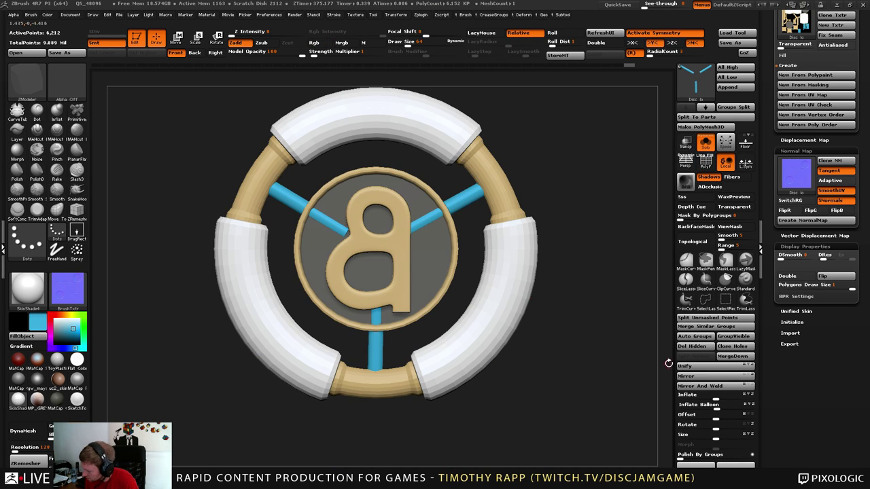
Try mirroring the whole disc back and forth, and undo back to the isolated, unmirrored centre plate.
{"action": "left_click", "coordinate": [703, 377]}
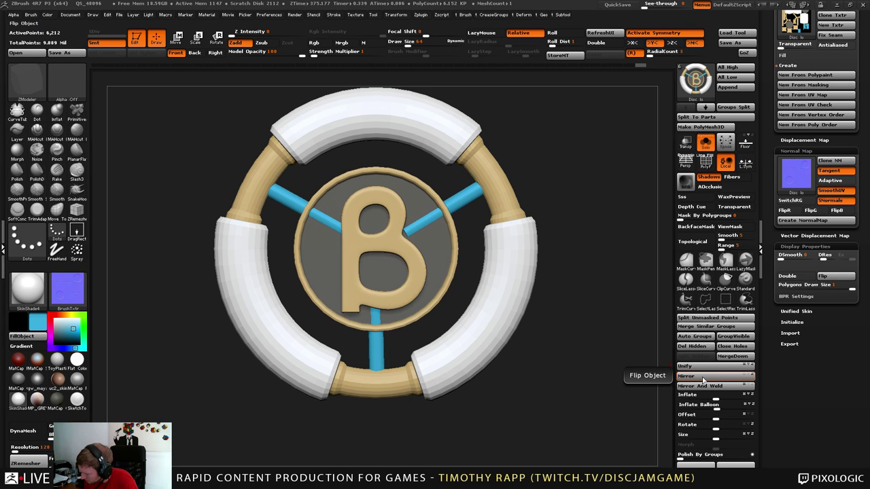
{"action": "left_click", "coordinate": [703, 377]}
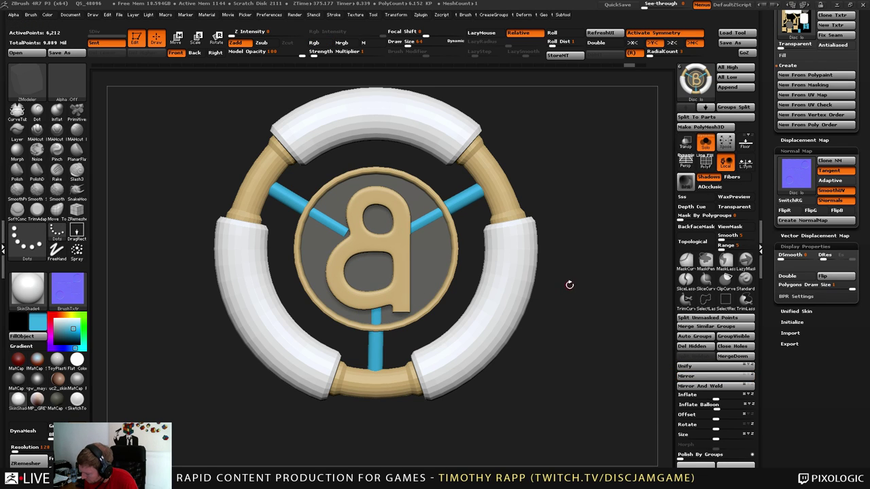
{"action": "key", "text": "ctrl+z"}
{"action": "key", "text": "ctrl+z"}
{"action": "key", "text": "ctrl+z"}
{"action": "key", "text": "ctrl+z"}
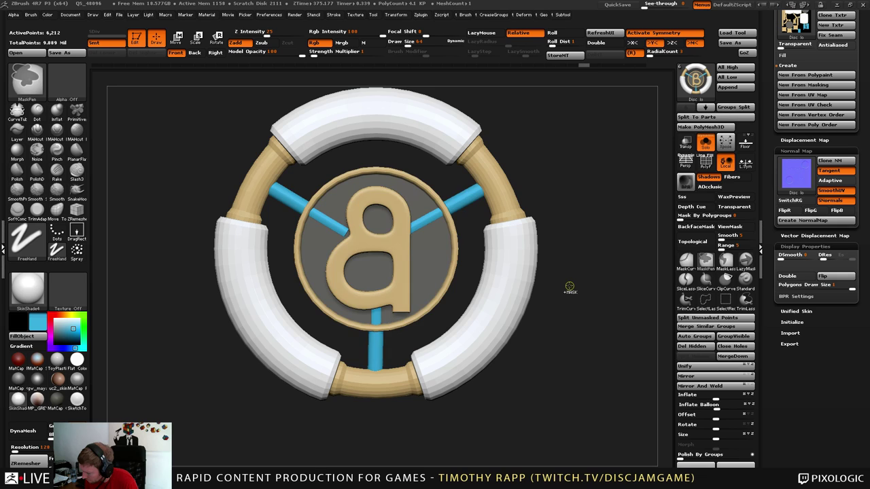
{"action": "left_click", "coordinate": [569, 287], "text": "ctrl+shift"}
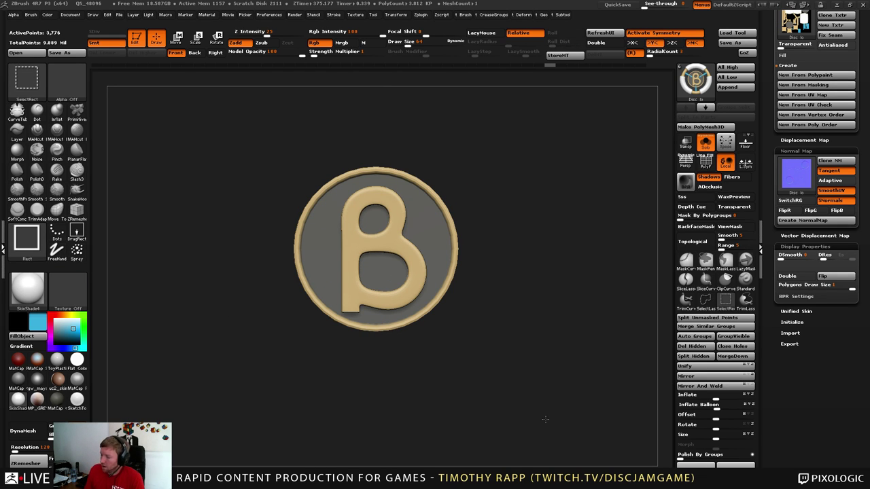
Examine the isolated centre plate and its B emblem from an angle with the wireframe on.
{"action": "left_click", "coordinate": [554, 284], "text": "ctrl+shift"}
{"action": "left_click", "coordinate": [578, 331], "text": "ctrl+shift"}
{"action": "key", "text": "shift+f"}
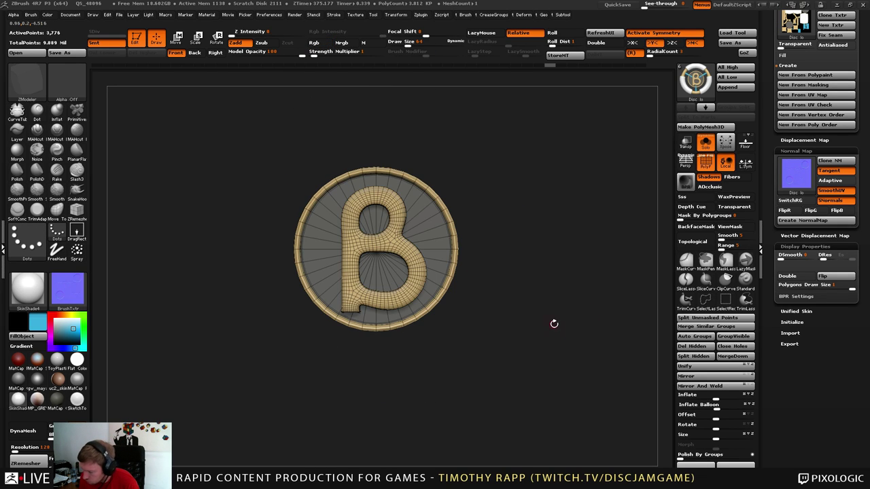
{"action": "right_click_drag", "start_coordinate": [459, 245], "coordinate": [440, 302], "text": "ctrl"}
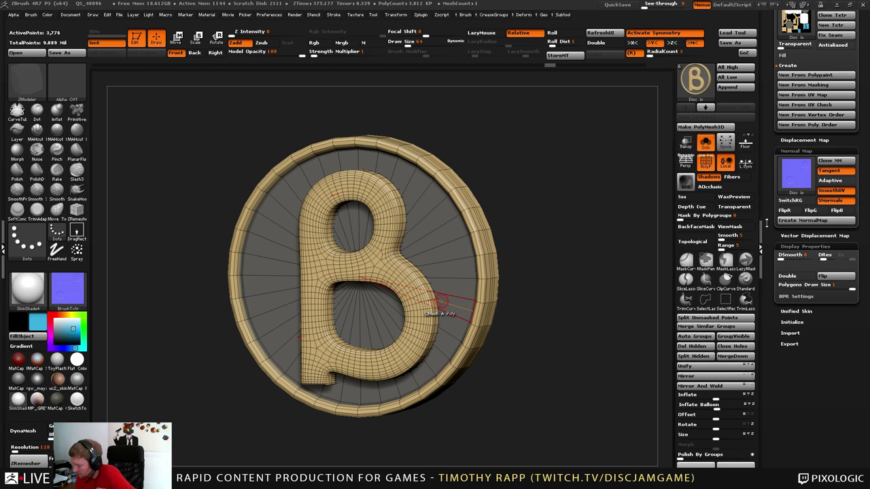
Undo the centre plate's mirroring and the deletion of the disc's higher subdivision levels, with the whole disc shown.
{"action": "key", "text": "shift+f"}
{"action": "left_click", "coordinate": [540, 402], "text": "ctrl+shift"}
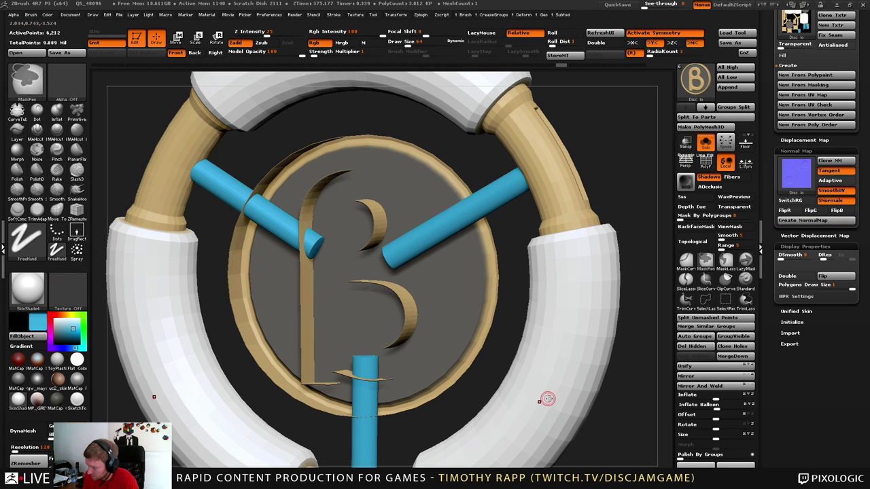
{"action": "key", "text": "ctrl+shift"}
{"action": "mouse_move", "coordinate": [638, 401]}
{"action": "left_mouse_down"}
{"action": "mouse_move", "coordinate": [511, 419]}
{"action": "mouse_move", "coordinate": [590, 399]}
{"action": "left_mouse_up"}
{"action": "key", "text": "ctrl+z"}
{"action": "key", "text": "ctrl+z"}
{"action": "key", "text": "ctrl+z"}
{"action": "key", "text": "ctrl+z"}
{"action": "key", "text": "ctrl+z"}
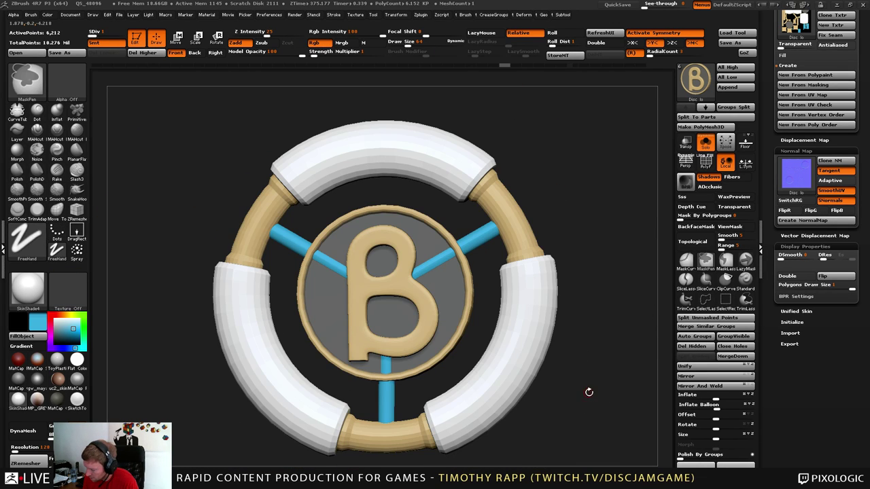
Go back and forth through the undo history to check the disc's isolated parts.
{"action": "left_click_drag", "start_coordinate": [767, 323], "coordinate": [765, 418]}
{"action": "key", "text": "shift+f"}
{"action": "key", "text": "shift+f"}
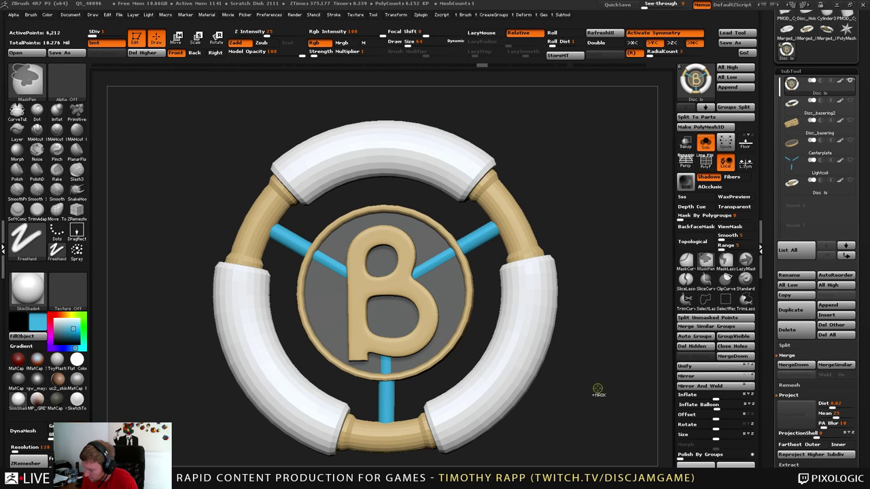
{"action": "key", "text": "ctrl+z"}
{"action": "key", "text": "ctrl+shift+z"}
{"action": "key", "text": "ctrl+shift+z"}
{"action": "key", "text": "ctrl+shift+z"}
{"action": "key", "text": "ctrl+z"}
{"action": "key", "text": "ctrl+z"}
{"action": "key", "text": "ctrl+z"}
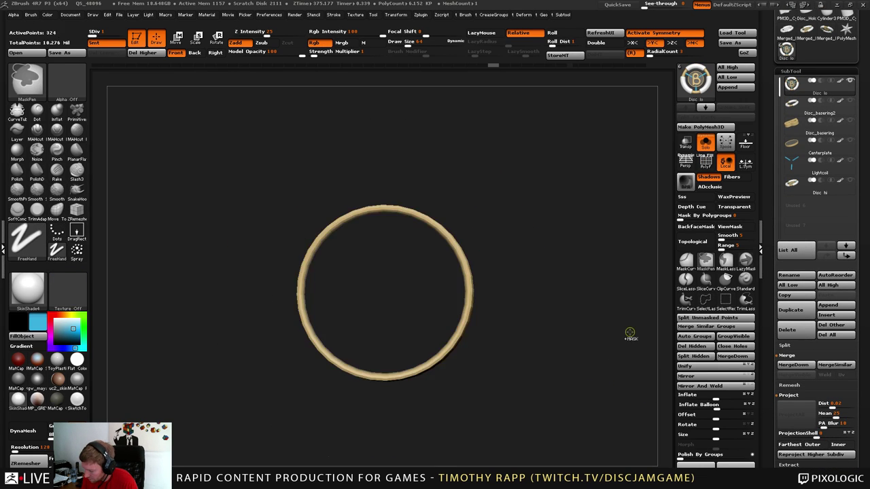
Show the whole disc, and check the B emblem in isolation.
{"action": "left_click", "coordinate": [601, 367], "text": "ctrl+shift"}
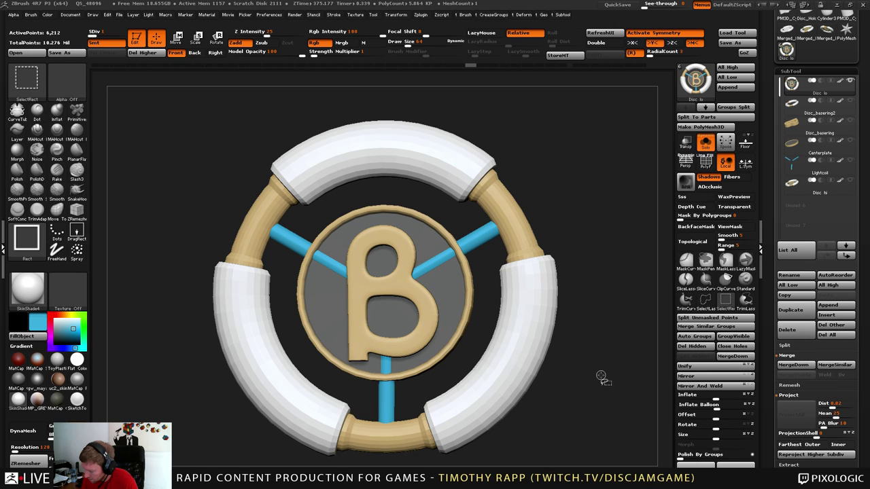
{"action": "left_click", "coordinate": [599, 378], "text": "ctrl+shift"}
{"action": "left_click", "coordinate": [597, 381], "text": "ctrl+shift"}
{"action": "left_click", "coordinate": [595, 384], "text": "ctrl+shift"}
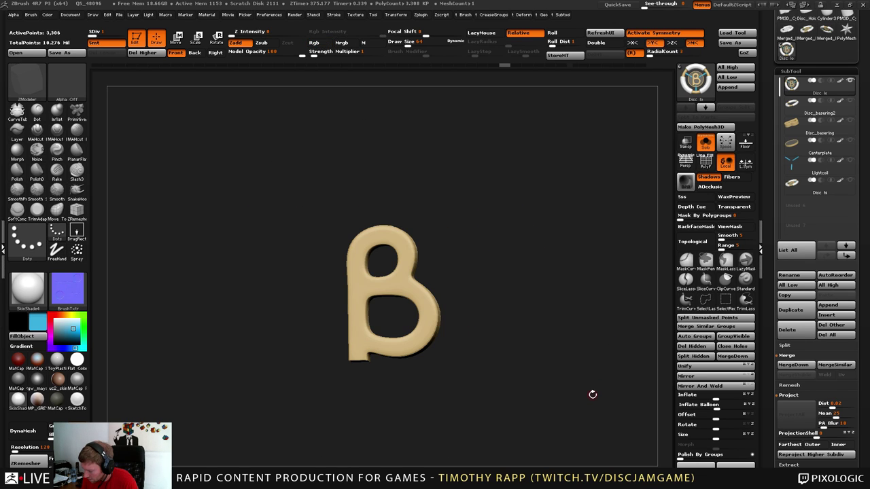
{"action": "left_click", "coordinate": [582, 394], "text": "ctrl"}
{"action": "left_click", "coordinate": [578, 391], "text": "ctrl"}
{"action": "left_click", "coordinate": [575, 394], "text": "ctrl+shift"}
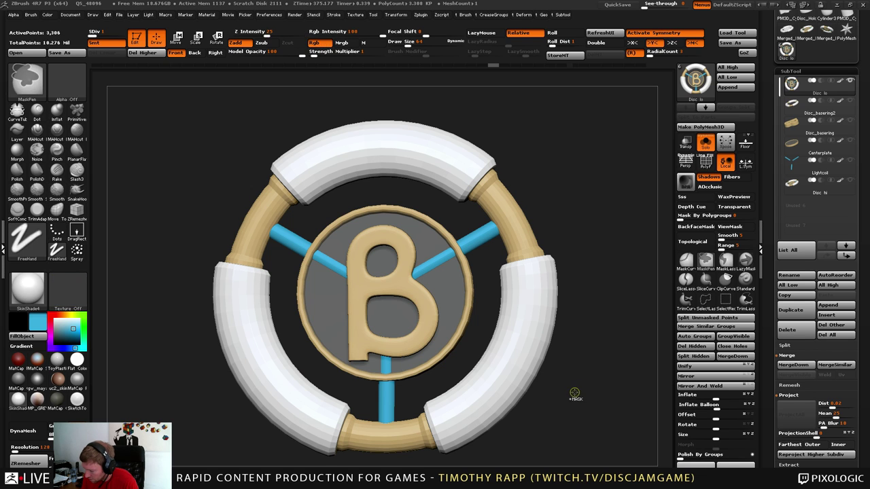
Clear the brush texture and turn off the disc's texture map, with the disc facing front.
{"action": "left_click", "coordinate": [75, 289]}
{"action": "left_click", "coordinate": [124, 300]}
{"action": "left_click_drag", "start_coordinate": [535, 361], "coordinate": [570, 374]}
{"action": "left_click_drag", "start_coordinate": [764, 357], "coordinate": [767, 265]}
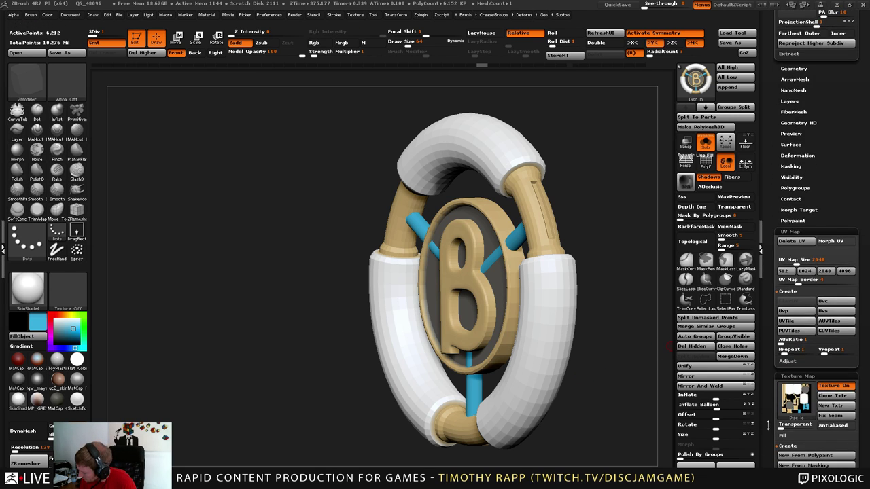
{"action": "scroll", "coordinate": [768, 426], "scroll_direction": "down", "scroll_amount": 3}
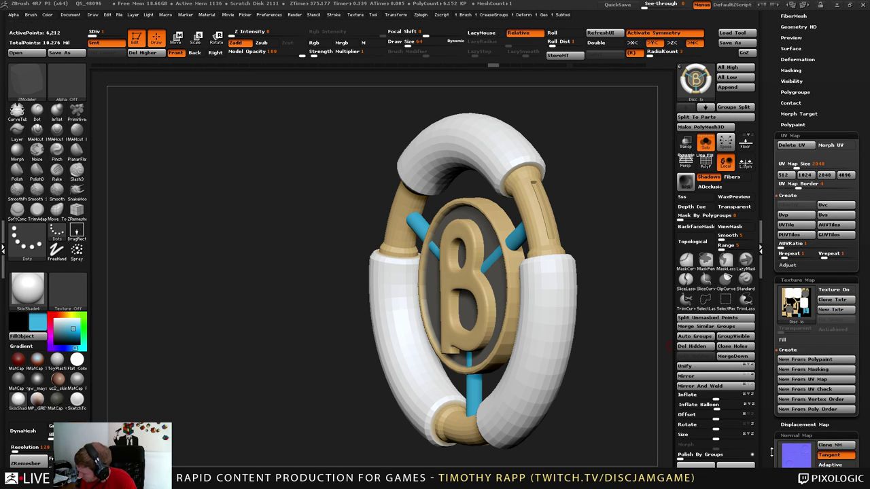
{"action": "scroll", "coordinate": [773, 452], "scroll_direction": "down", "scroll_amount": 3}
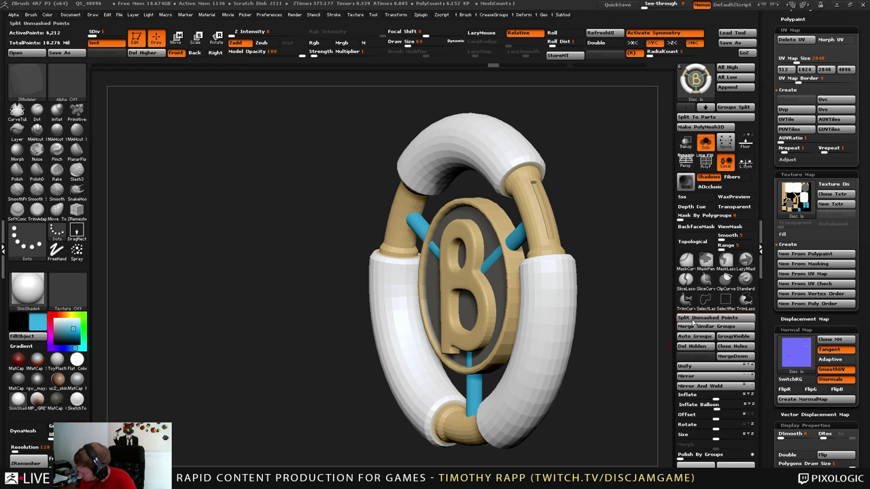
{"action": "left_click_drag", "start_coordinate": [650, 330], "coordinate": [582, 326], "text": "shift"}
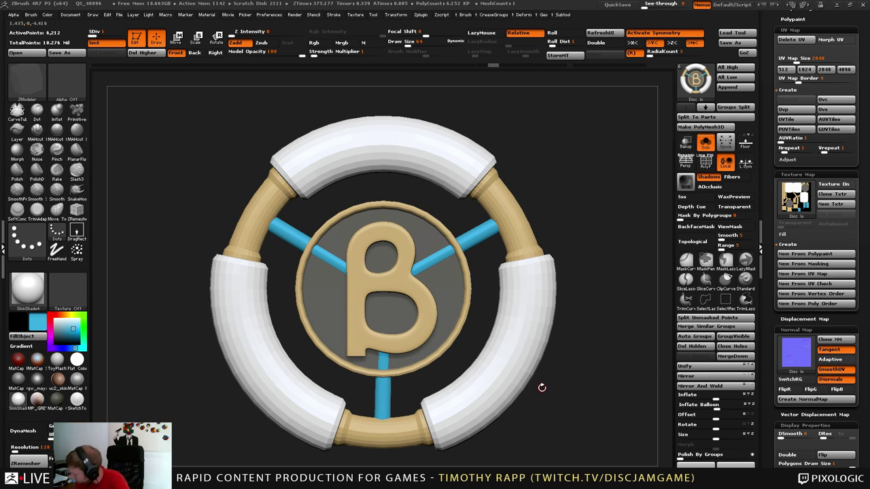
Remove the normal map from the low-poly disc.
{"action": "left_click", "coordinate": [798, 362]}
{"action": "left_click", "coordinate": [432, 331]}
{"action": "mouse_move", "coordinate": [634, 287]}
{"action": "left_mouse_down"}
{"action": "mouse_move", "coordinate": [604, 290]}
{"action": "mouse_move", "coordinate": [608, 298]}
{"action": "left_mouse_up"}
{"action": "key", "text": "shift+f"}
{"action": "key", "text": "shift+f"}
{"action": "key", "text": "ctrl+shift"}
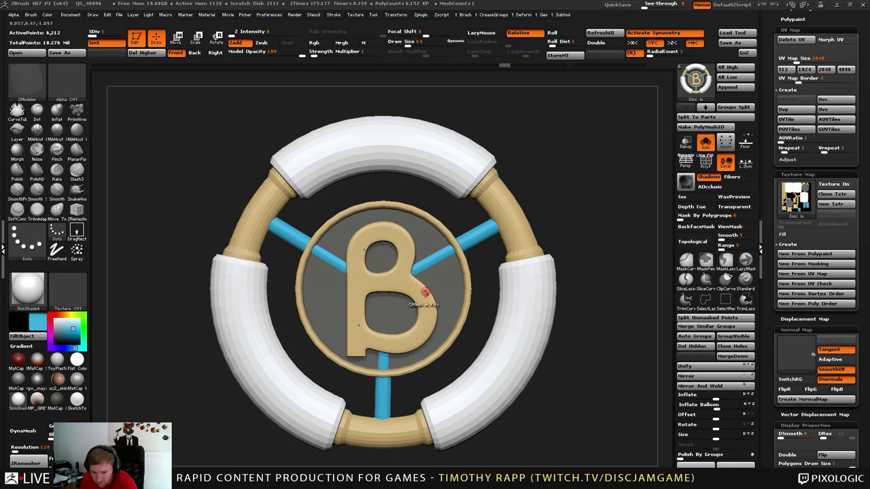
Isolate the B emblem, and show it unmasked with its polygroup wireframe.
{"action": "left_click", "coordinate": [432, 318], "text": "ctrl+shift"}
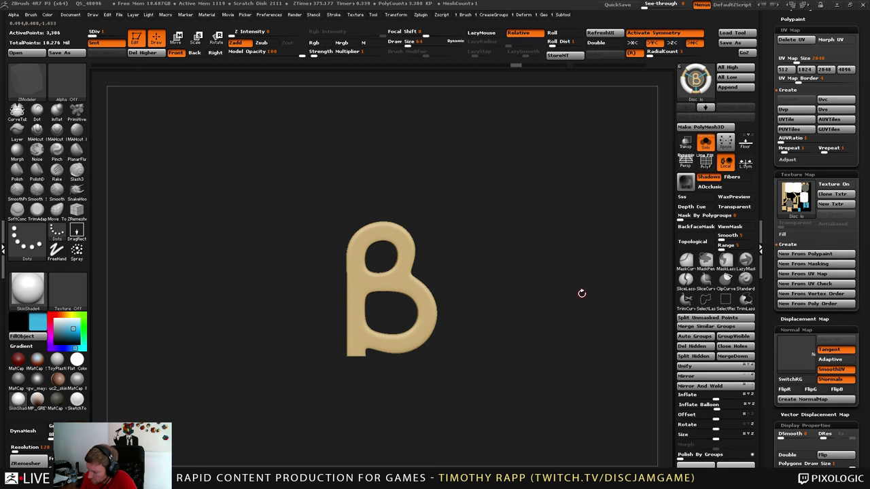
{"action": "mouse_move", "coordinate": [581, 293]}
{"action": "left_mouse_down"}
{"action": "mouse_move", "coordinate": [552, 301]}
{"action": "mouse_move", "coordinate": [581, 297]}
{"action": "left_mouse_up"}
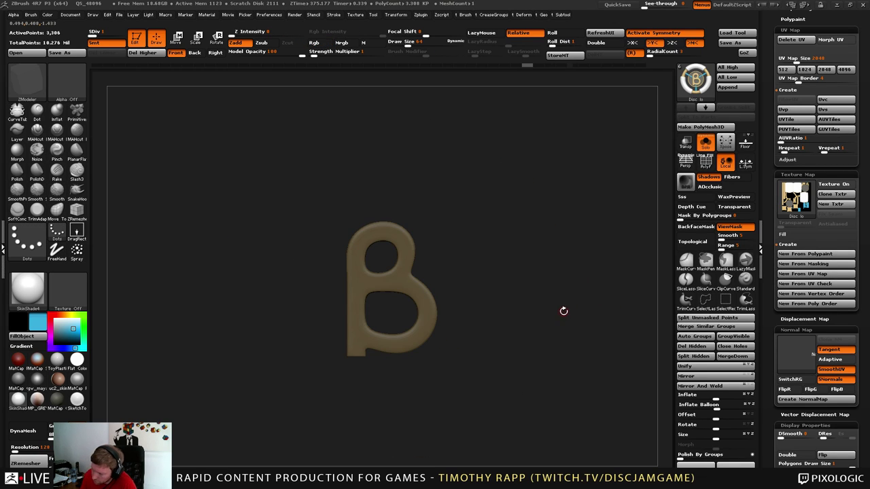
{"action": "key", "text": "ctrl"}
{"action": "left_click", "coordinate": [571, 322], "text": "ctrl"}
{"action": "key", "text": "shift+f"}
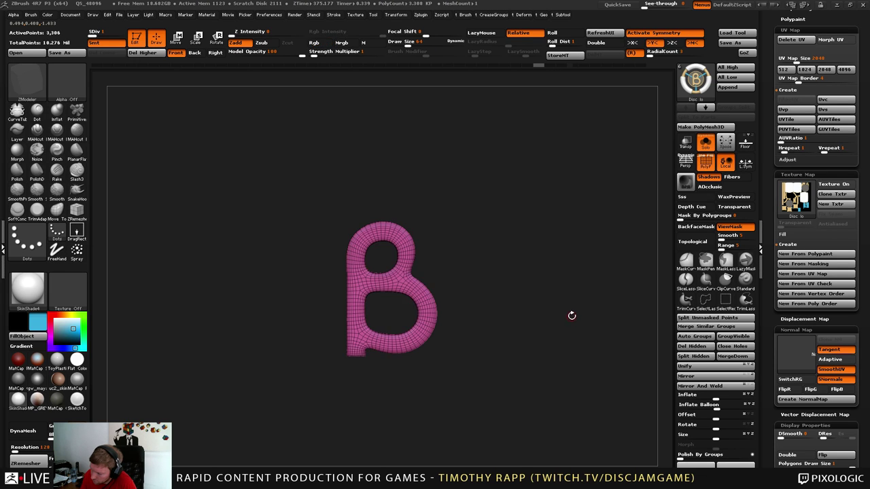
{"action": "mouse_move", "coordinate": [567, 319]}
{"action": "left_mouse_down"}
{"action": "mouse_move", "coordinate": [557, 324]}
{"action": "mouse_move", "coordinate": [594, 308]}
{"action": "left_mouse_up"}
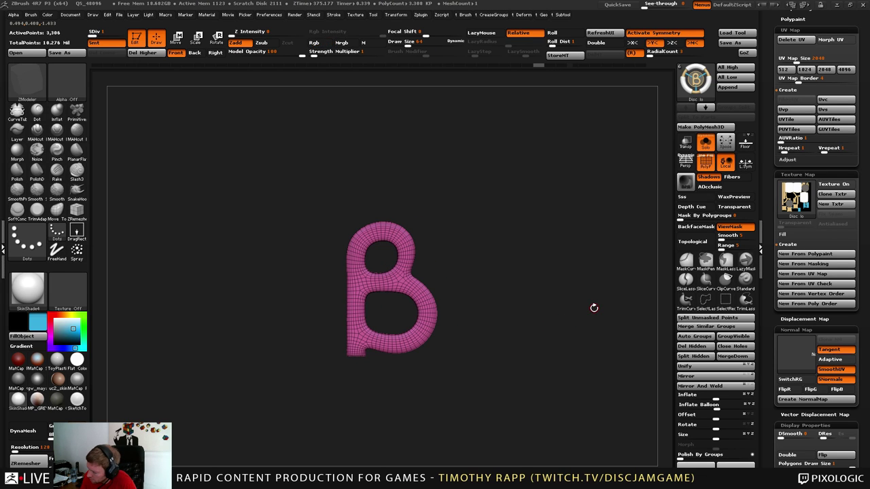
Delete the disc's higher subdivision levels, and try mirroring the isolated B emblem within the disc.
{"action": "left_click", "coordinate": [752, 386]}
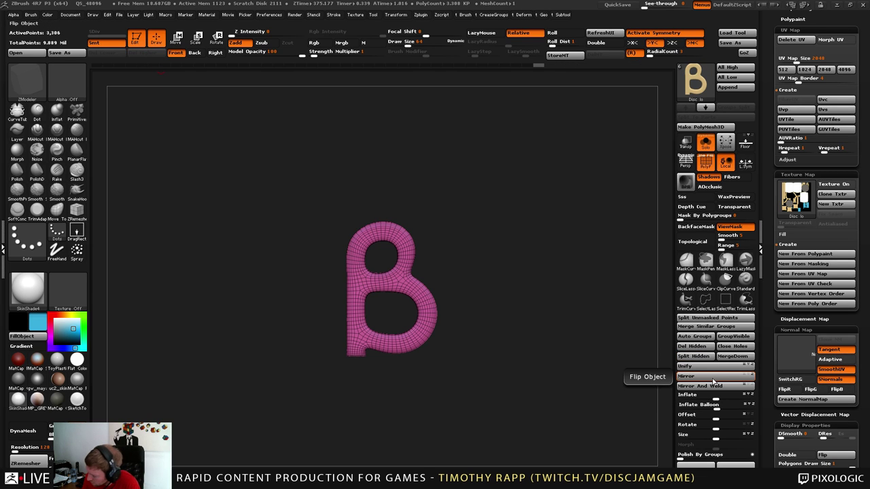
{"action": "left_click", "coordinate": [712, 378]}
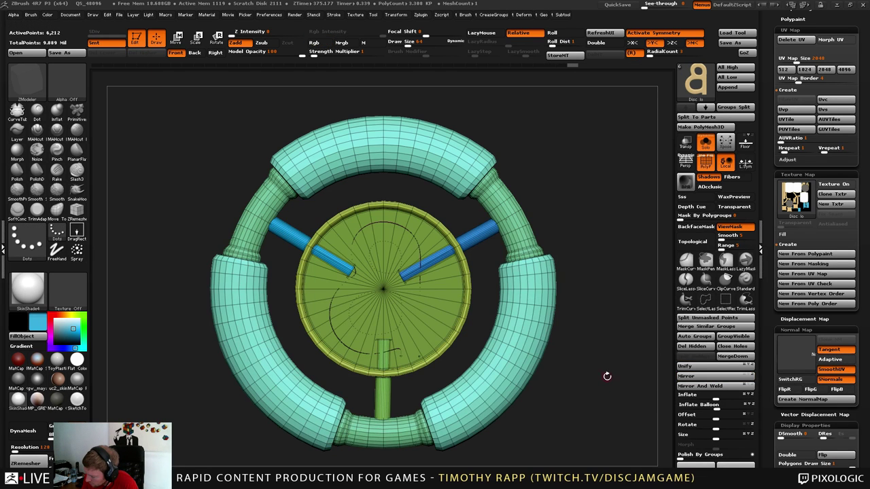
{"action": "right_click_drag", "start_coordinate": [608, 374], "coordinate": [575, 262]}
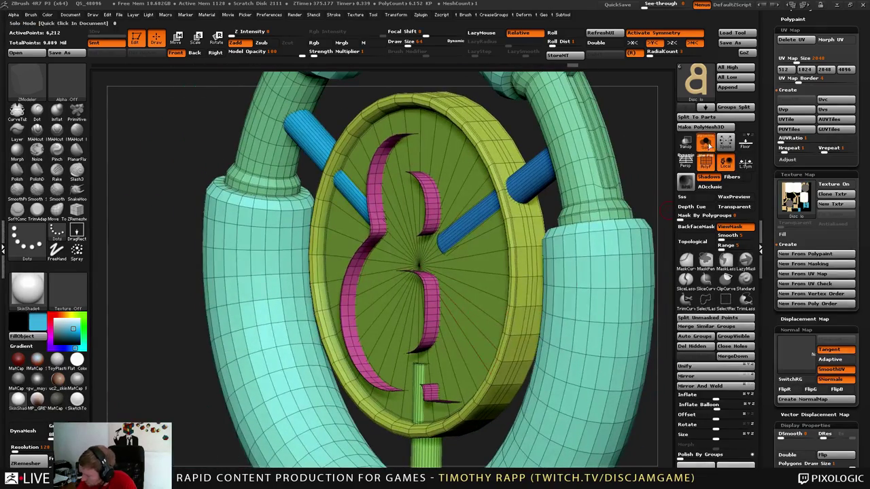
{"action": "left_click", "coordinate": [708, 144]}
{"action": "left_click", "coordinate": [707, 144]}
{"action": "mouse_move", "coordinate": [456, 315]}
{"action": "right_mouse_down"}
{"action": "mouse_move", "coordinate": [481, 308]}
{"action": "mouse_move", "coordinate": [448, 313]}
{"action": "right_mouse_up"}
Undo the B emblem's mirroring, and examine the isolated emblem from both sides.
{"action": "key", "text": "ctrl+z"}
{"action": "key", "text": "ctrl+z"}
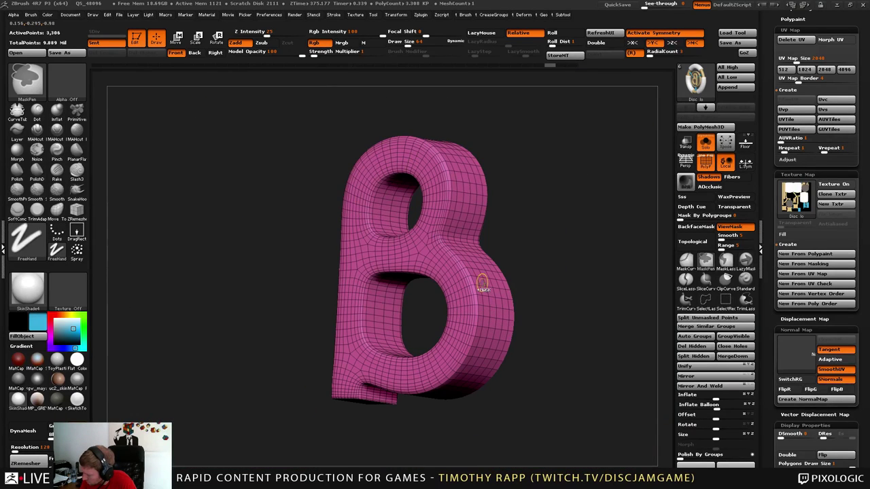
{"action": "right_click_drag", "start_coordinate": [478, 341], "coordinate": [502, 346]}
{"action": "left_click_drag", "start_coordinate": [502, 346], "coordinate": [524, 317]}
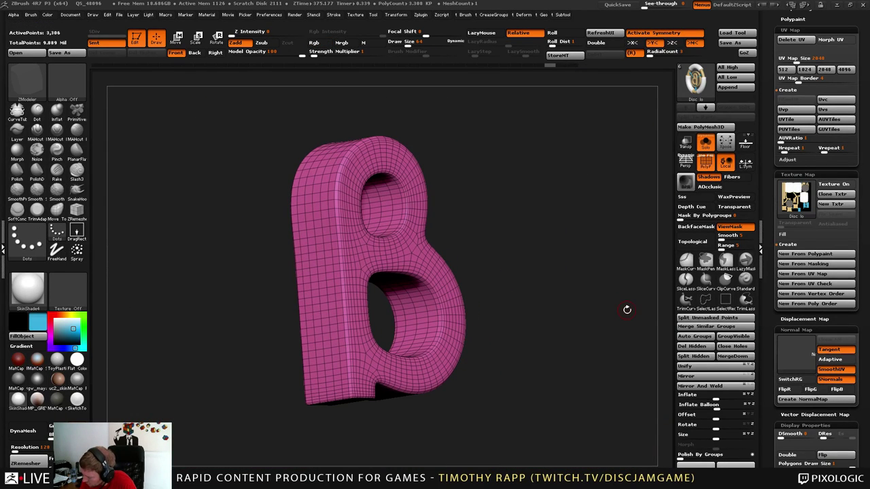
Group the isolated B emblem as one polygroup, turn off symmetry, and try mirroring the emblem.
{"action": "left_click", "coordinate": [694, 338]}
{"action": "left_click", "coordinate": [735, 337]}
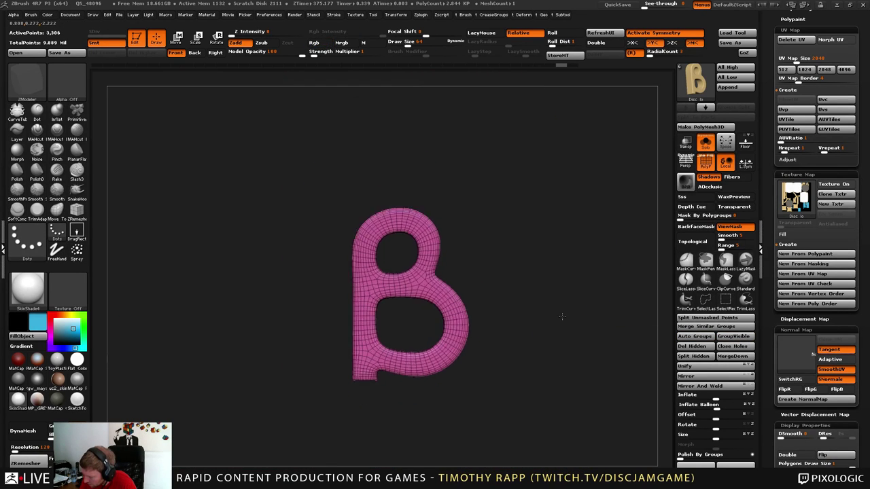
{"action": "left_click_drag", "start_coordinate": [562, 317], "coordinate": [614, 290]}
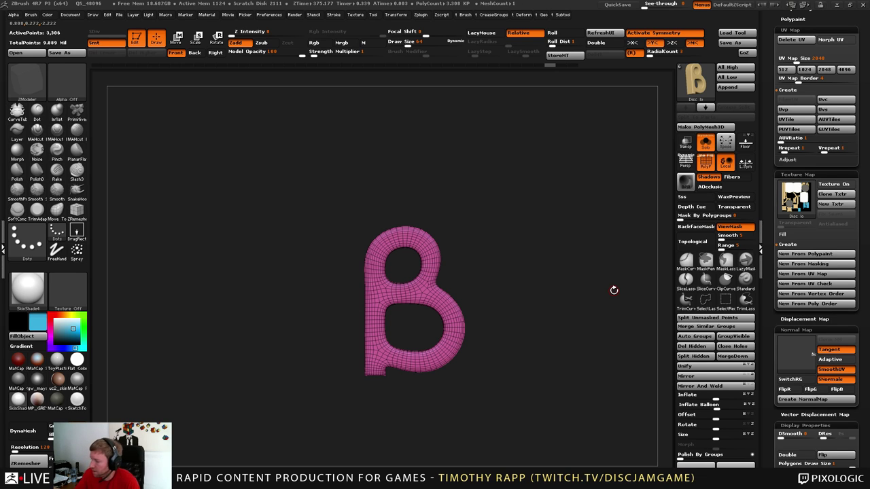
{"action": "left_click", "coordinate": [662, 32]}
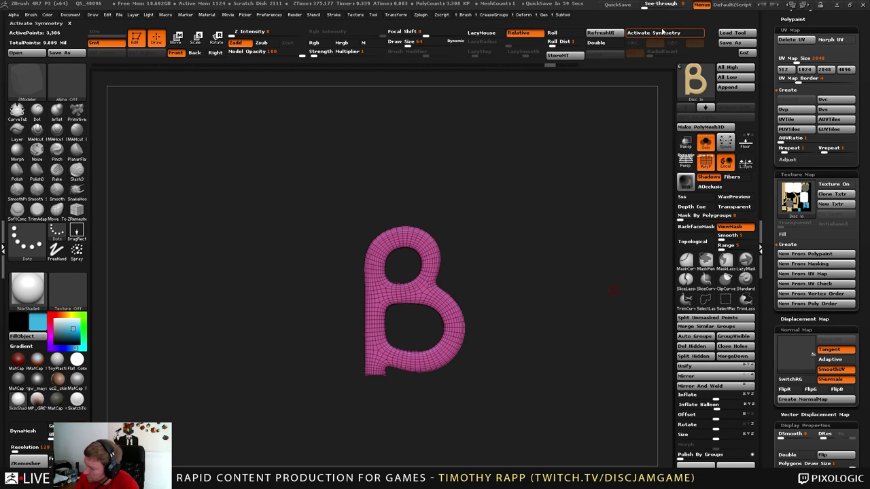
{"action": "left_click", "coordinate": [733, 382]}
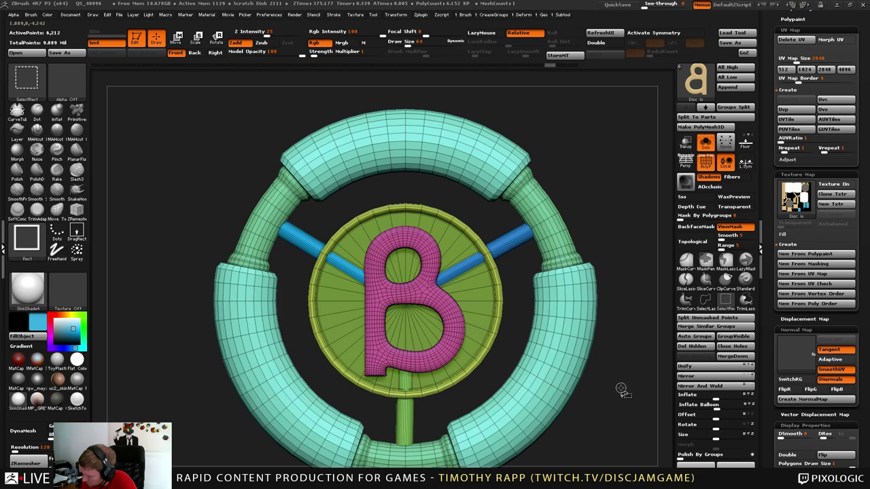
Check the disc with and without the B emblem, and try mirroring the whole disc.
{"action": "left_click_drag", "start_coordinate": [590, 374], "coordinate": [601, 378]}
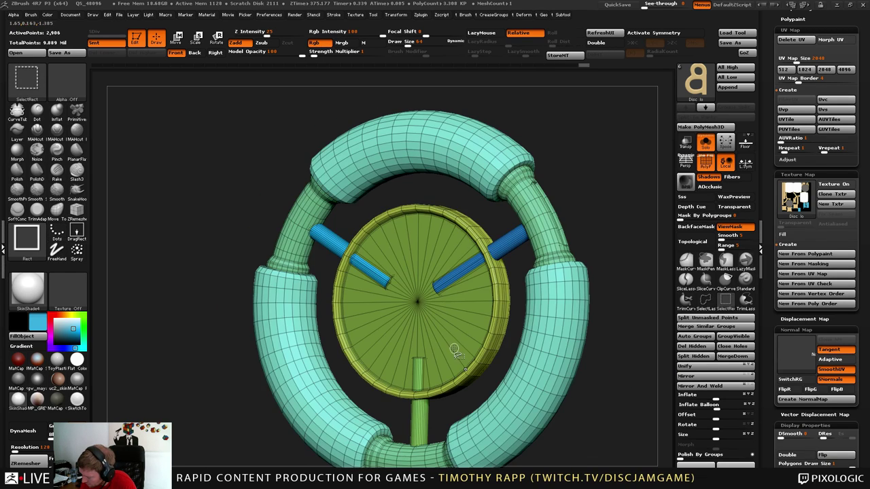
{"action": "left_click_drag", "start_coordinate": [453, 350], "coordinate": [402, 373]}
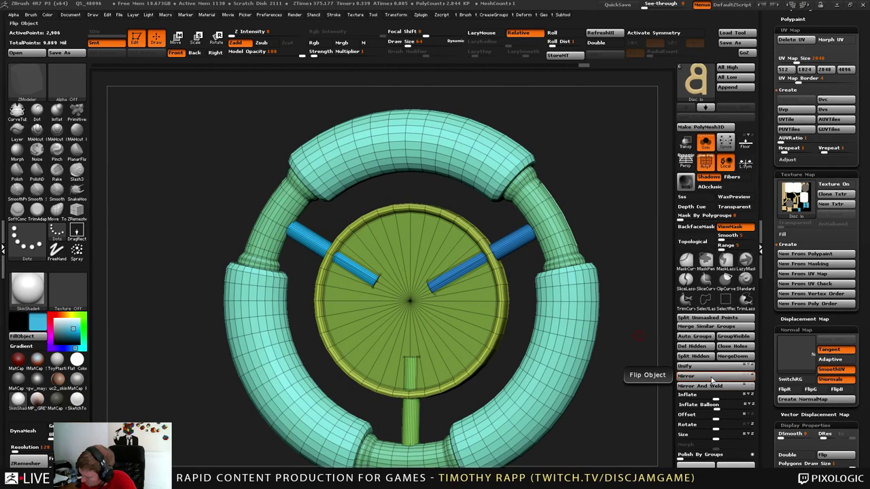
{"action": "key", "text": "ctrl+shift+i"}
{"action": "left_click", "coordinate": [606, 394], "text": "ctrl+shift"}
{"action": "left_click_drag", "start_coordinate": [641, 333], "coordinate": [651, 332]}
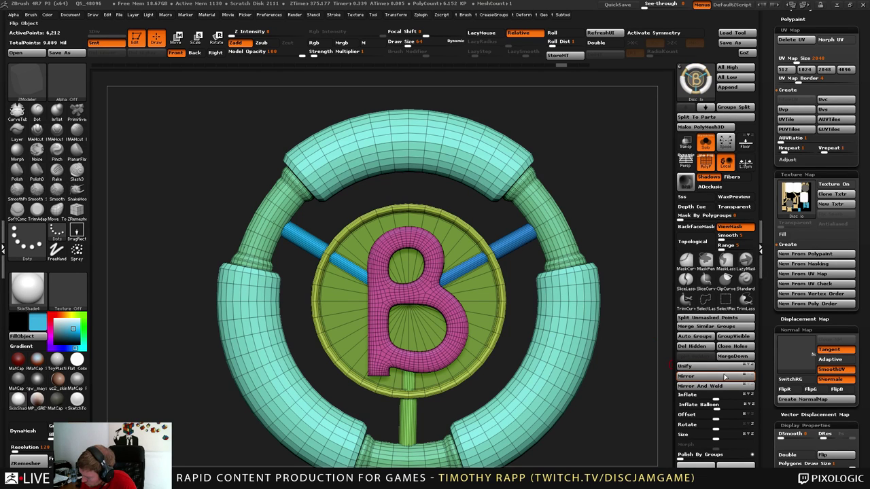
{"action": "left_click", "coordinate": [723, 378]}
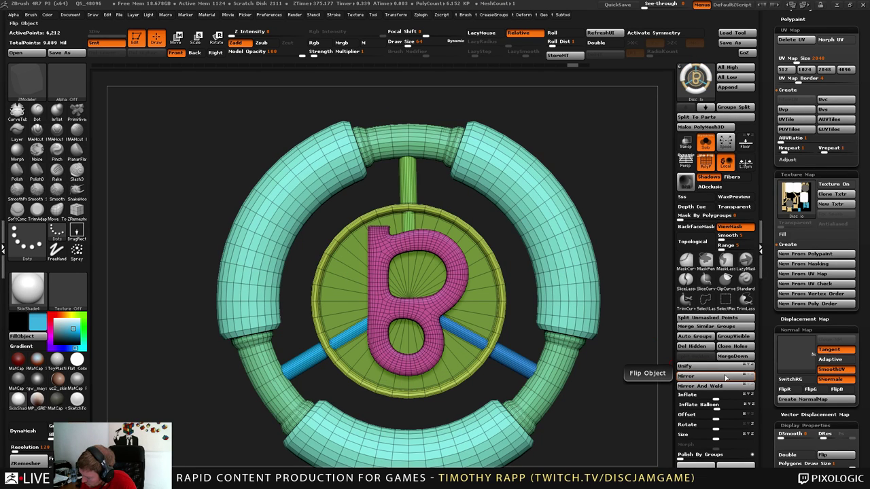
{"action": "left_click", "coordinate": [724, 377]}
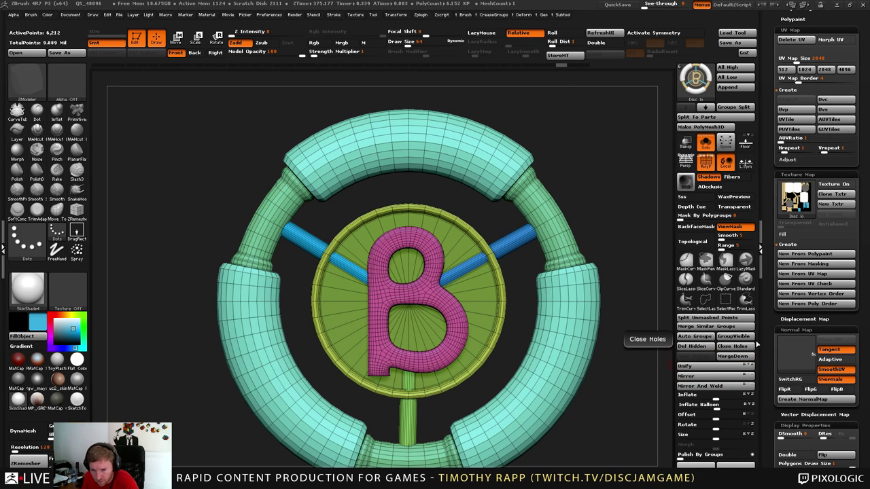
Isolate the B emblem, and switch its active symmetry to the Z axis with radial symmetry off.
{"action": "left_click_drag", "start_coordinate": [772, 421], "coordinate": [842, 326]}
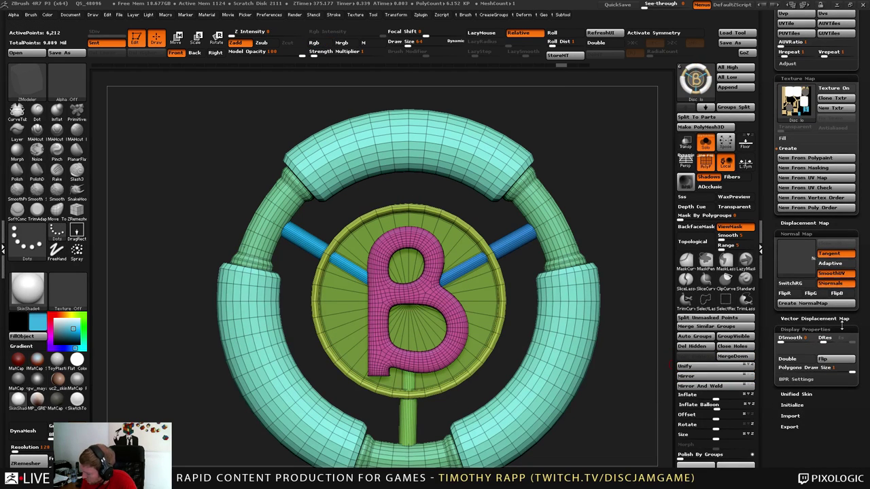
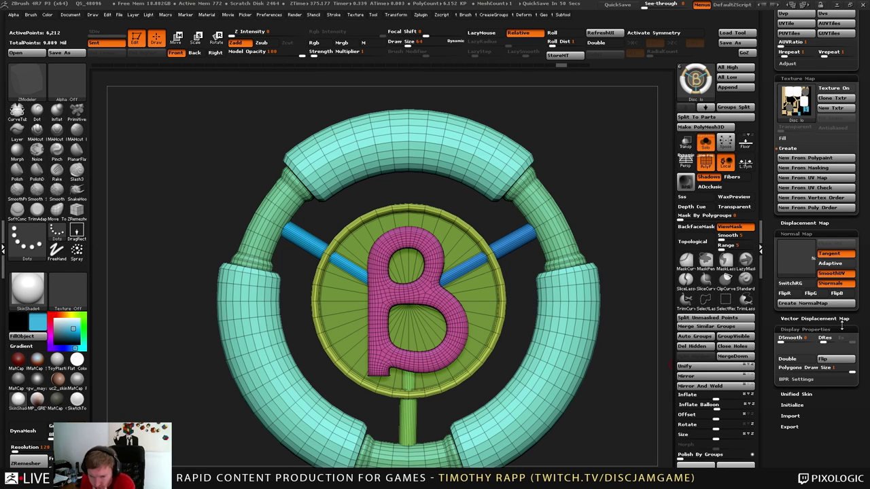
{"action": "key", "text": "shift+f"}
{"action": "key", "text": "shift+f"}
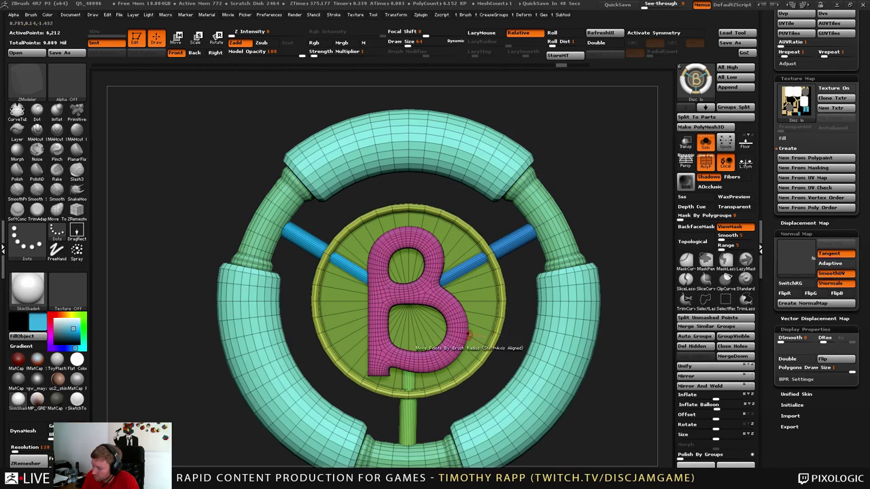
{"action": "left_click", "coordinate": [461, 338], "text": "ctrl+shift"}
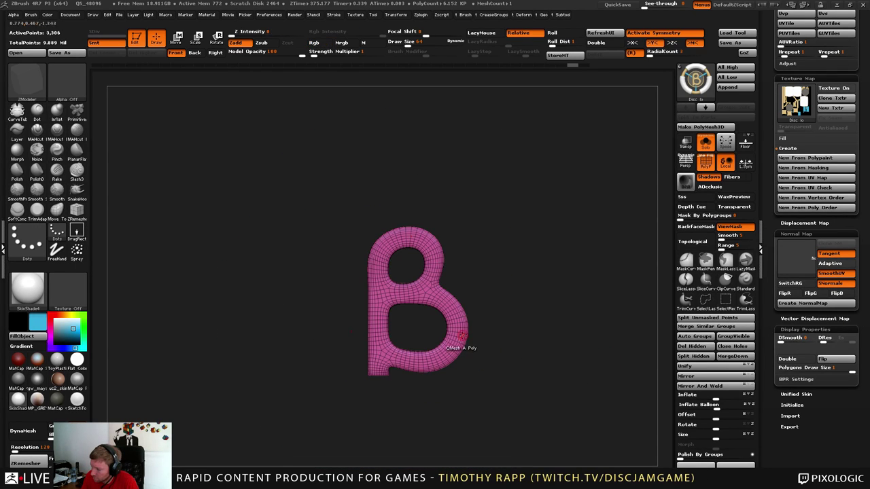
{"action": "left_click", "coordinate": [634, 44]}
{"action": "left_click", "coordinate": [652, 44]}
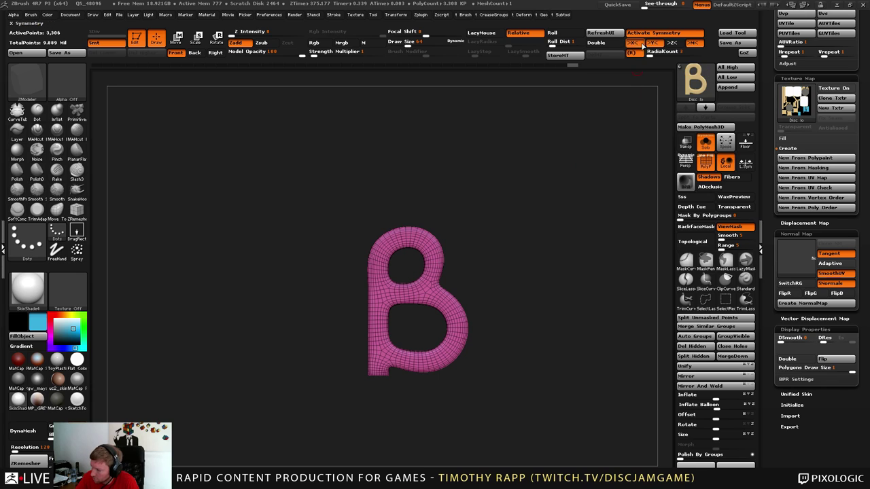
{"action": "left_click", "coordinate": [636, 53]}
{"action": "left_click_drag", "start_coordinate": [450, 314], "coordinate": [577, 241]}
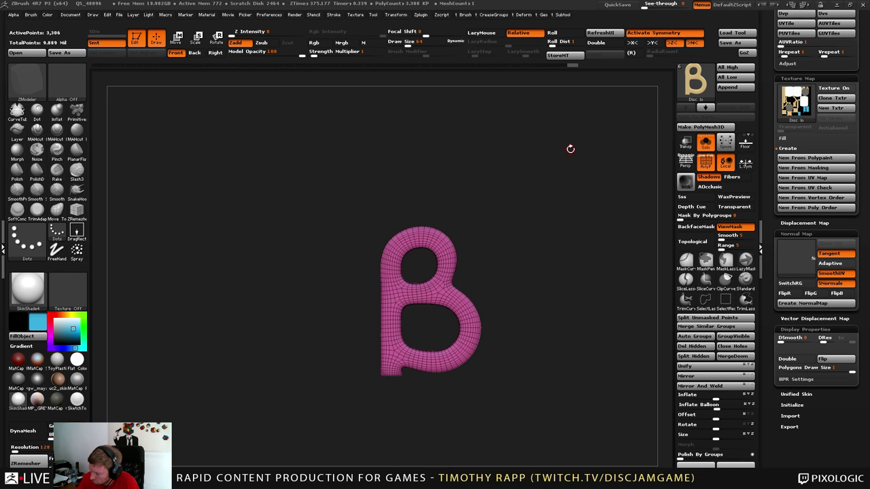
Lay a vertical Transpose line along the isolated B emblem, and check its placement from the side.
{"action": "key", "text": "w"}
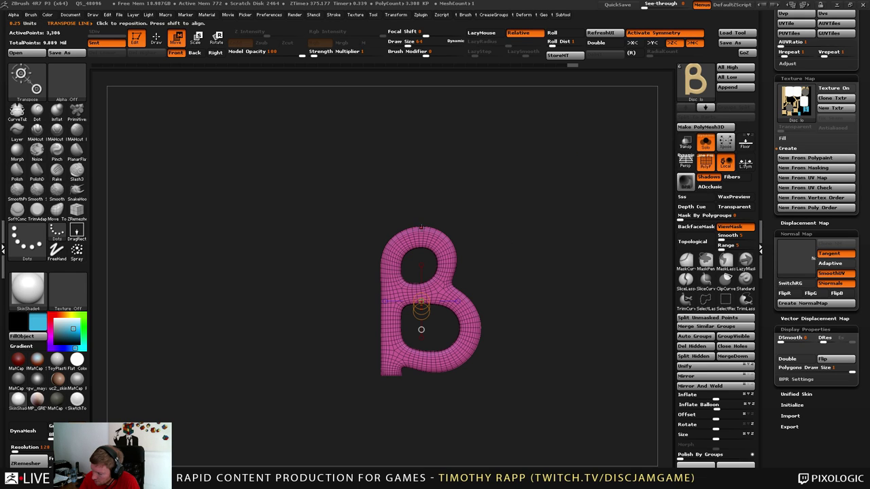
{"action": "left_click", "coordinate": [421, 330]}
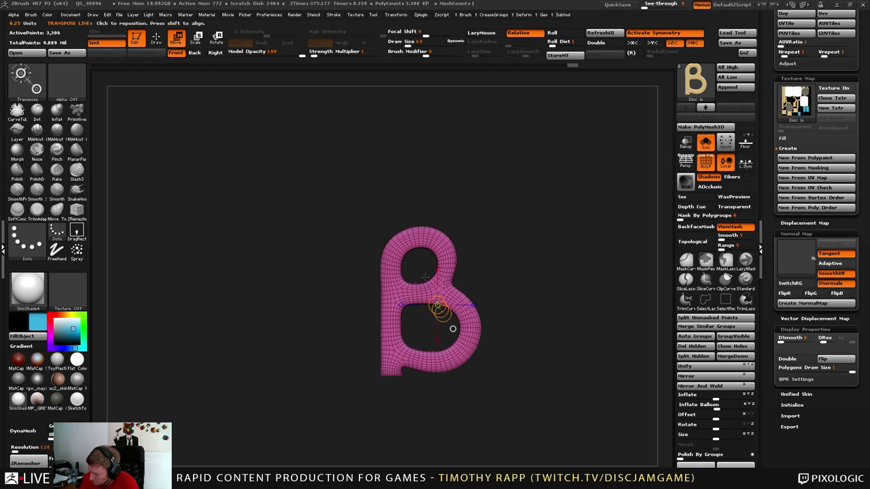
{"action": "left_click_drag", "start_coordinate": [421, 234], "coordinate": [420, 317], "text": "shift"}
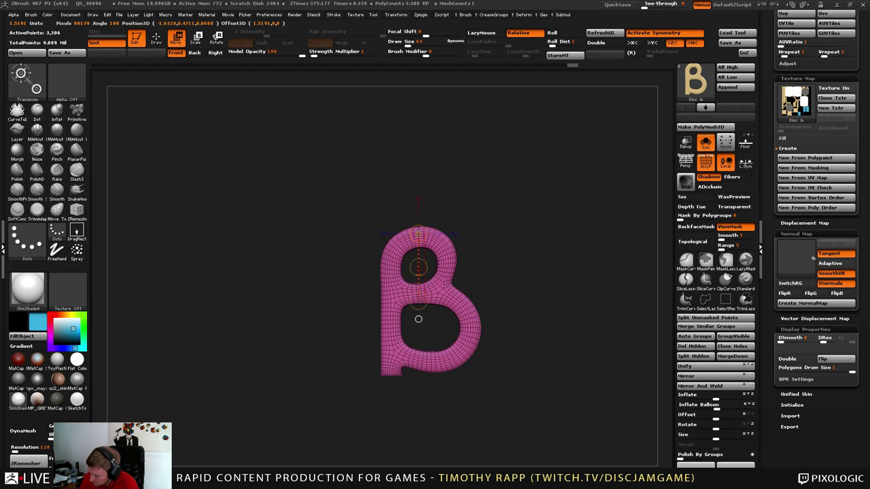
{"action": "left_click", "coordinate": [422, 333], "text": "ctrl+shift"}
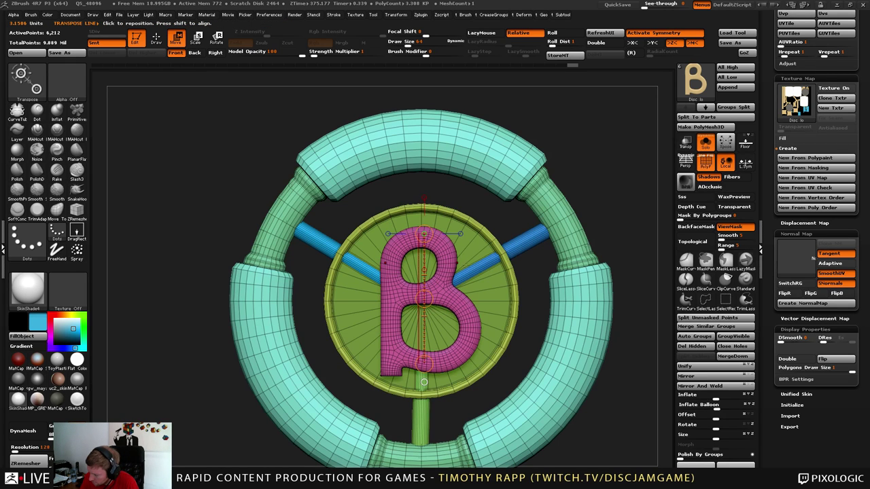
{"action": "left_click", "coordinate": [468, 306], "text": "ctrl+shift"}
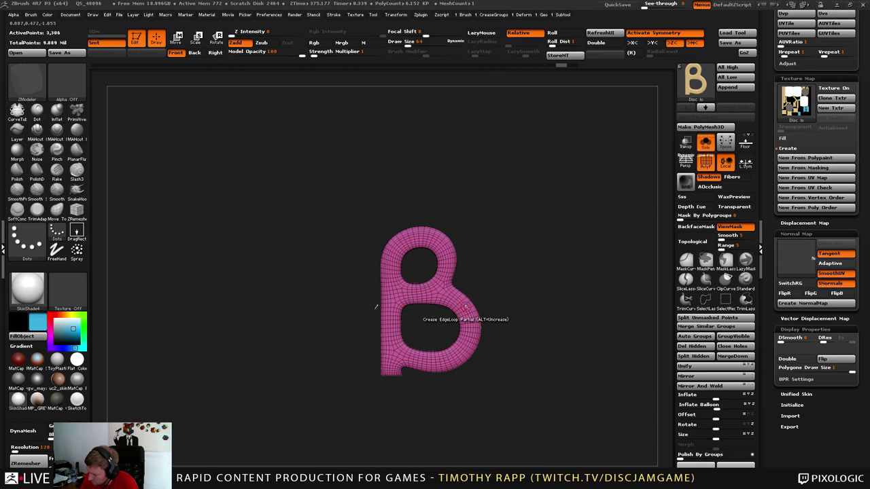
{"action": "left_click_drag", "start_coordinate": [496, 291], "coordinate": [471, 291], "text": "shift"}
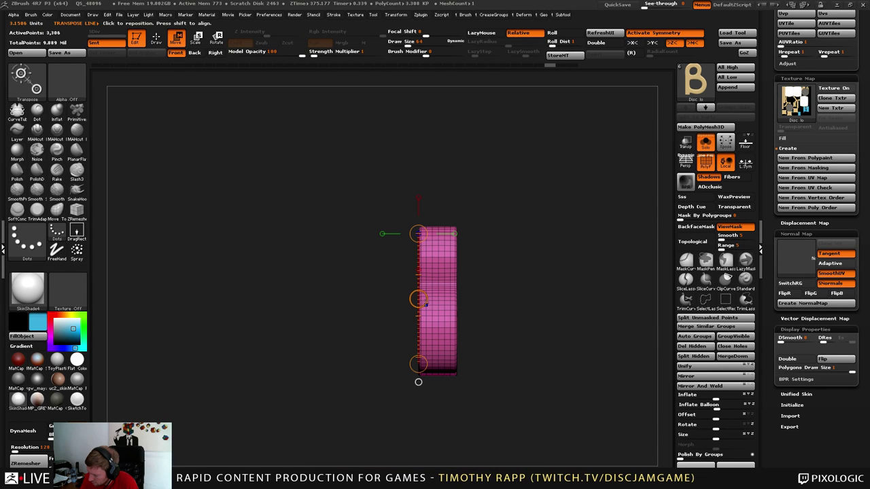
{"action": "left_click", "coordinate": [419, 381]}
{"action": "left_click", "coordinate": [441, 271], "text": "shift"}
{"action": "left_click_drag", "start_coordinate": [499, 246], "coordinate": [530, 239], "text": "shift"}
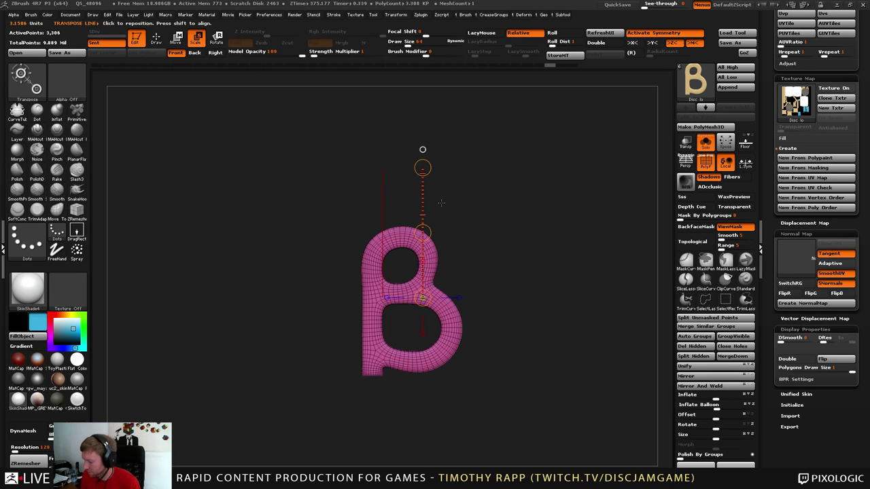
Turn off symmetry, realign the Transpose line over the B emblem's height, and try transforming the emblem with it.
{"action": "key", "text": "x"}
{"action": "left_click_drag", "start_coordinate": [424, 201], "coordinate": [404, 261]}
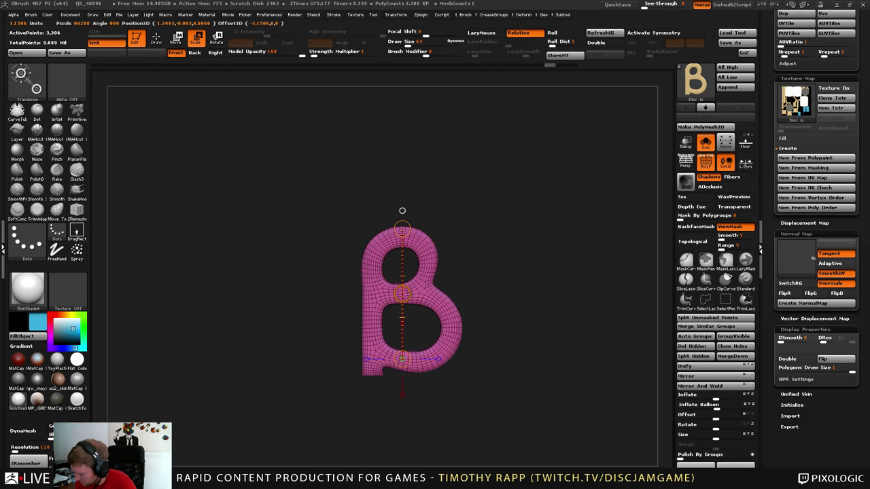
{"action": "left_click_drag", "start_coordinate": [402, 294], "coordinate": [477, 92]}
{"action": "left_click_drag", "start_coordinate": [402, 294], "coordinate": [442, 183]}
{"action": "left_click_drag", "start_coordinate": [406, 292], "coordinate": [448, 143]}
Turn off Solo, examine the B emblem within the full disc from behind, and return to Draw mode.
{"action": "left_click", "coordinate": [705, 144]}
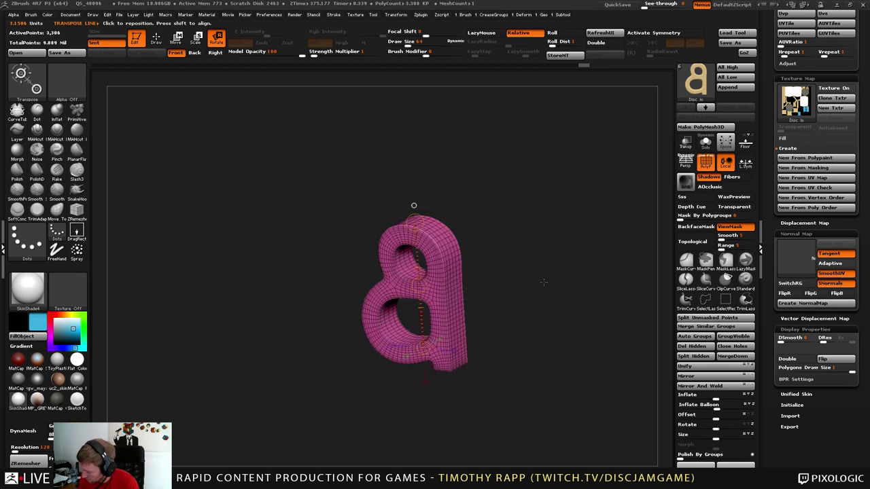
{"action": "left_click", "coordinate": [554, 268], "text": "ctrl+shift"}
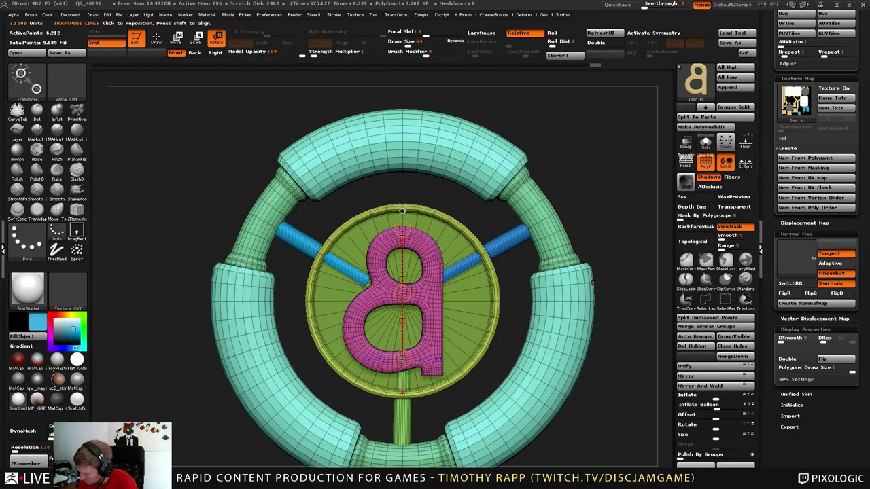
{"action": "left_click_drag", "start_coordinate": [622, 267], "coordinate": [549, 312]}
{"action": "key", "text": "q"}
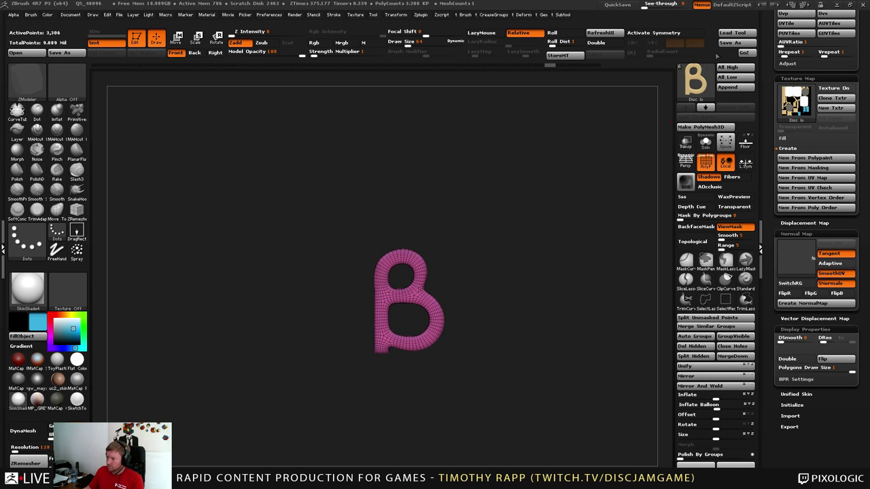
Examine the full disc in its painted colours without the wireframe, and isolate the B emblem again.
{"action": "scroll", "coordinate": [769, 267], "scroll_direction": "up", "scroll_amount": 5}
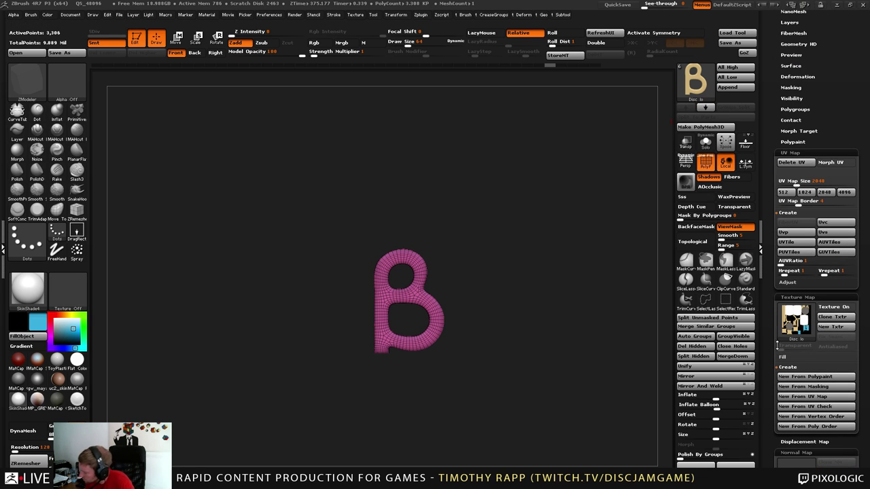
{"action": "left_click", "coordinate": [784, 297]}
{"action": "left_click", "coordinate": [784, 297]}
{"action": "left_click", "coordinate": [583, 229], "text": "ctrl+shift"}
{"action": "key", "text": "shift+f"}
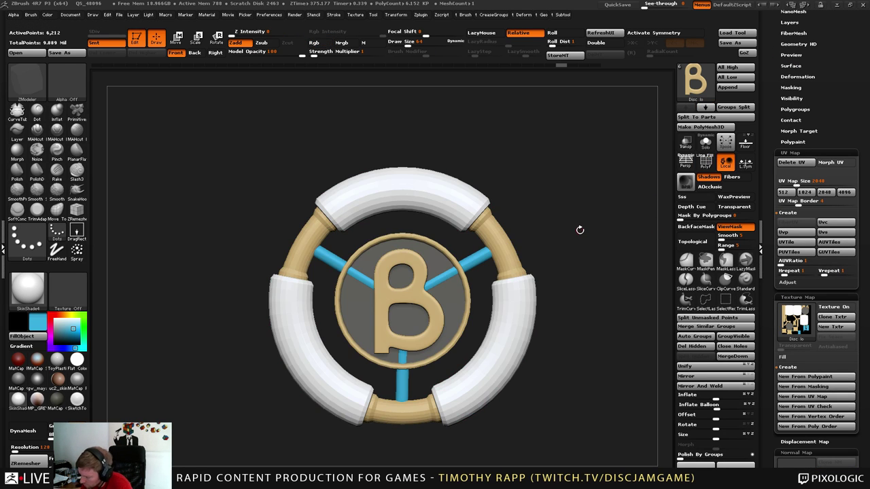
{"action": "key", "text": "shift+f"}
{"action": "key", "text": "shift+f"}
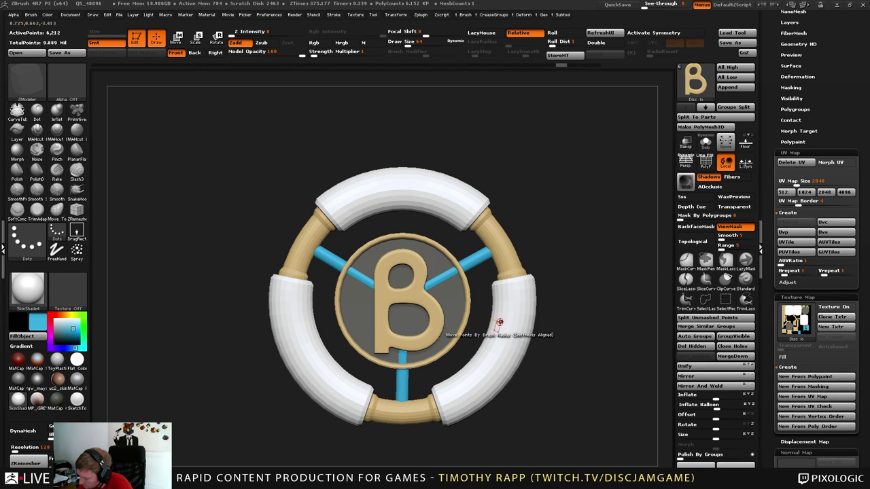
{"action": "left_click", "coordinate": [441, 325], "text": "ctrl+shift"}
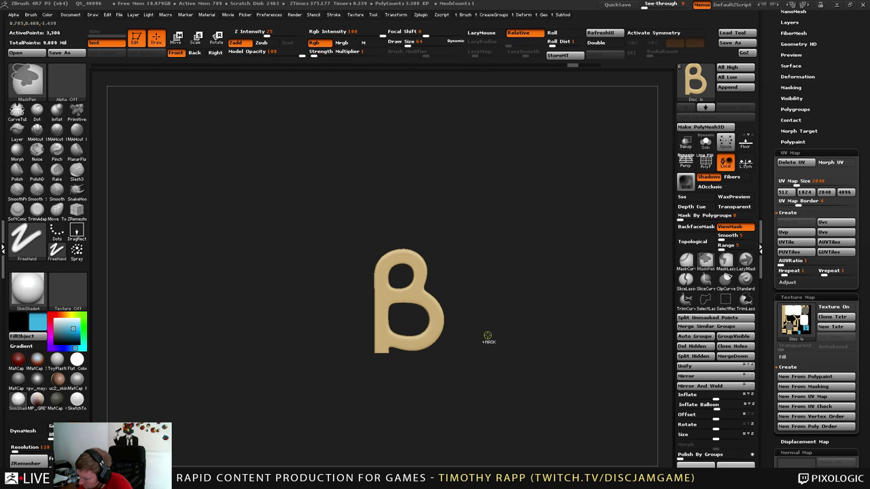
Try mirroring the isolated B emblem, check it against the full disc, and undo the mirroring.
{"action": "left_click", "coordinate": [709, 380]}
{"action": "key", "text": "shift+f"}
{"action": "left_click", "coordinate": [586, 371], "text": "ctrl+shift"}
{"action": "key", "text": "shift+f"}
{"action": "left_click_drag", "start_coordinate": [582, 371], "coordinate": [579, 286]}
{"action": "key", "text": "ctrl+z"}
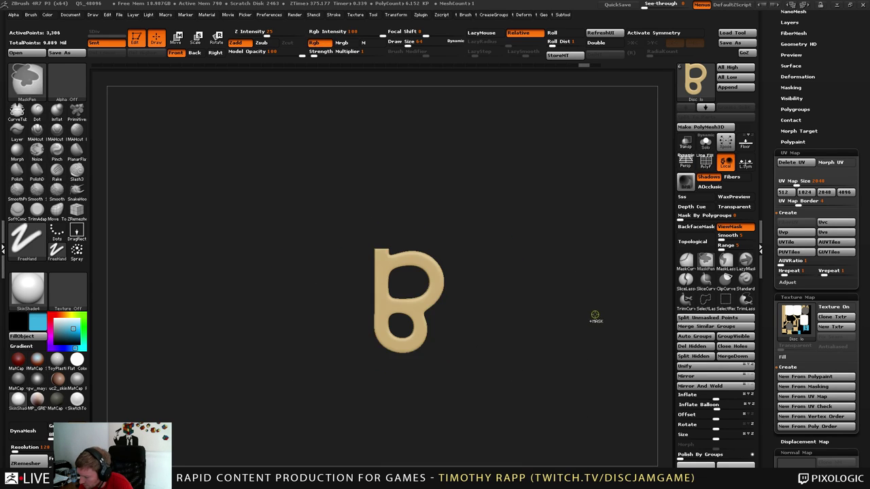
{"action": "key", "text": "ctrl+z"}
Examine the isolated B emblem at an angle, framed in view with its polygroup wireframe.
{"action": "key", "text": "shift+f"}
{"action": "key", "text": "shift+f"}
{"action": "left_click_drag", "start_coordinate": [573, 350], "coordinate": [507, 360]}
{"action": "left_click", "coordinate": [797, 453]}
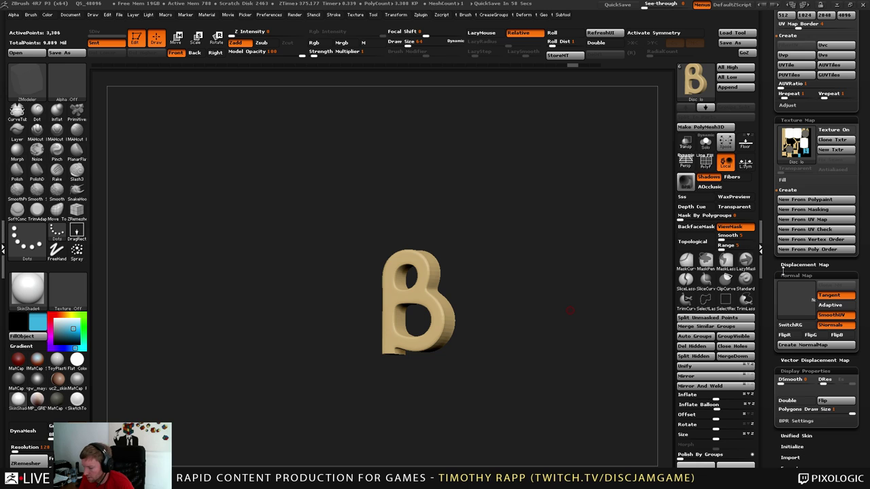
{"action": "key", "text": "shift+f"}
{"action": "key", "text": "f"}
{"action": "key", "text": "ctrl"}
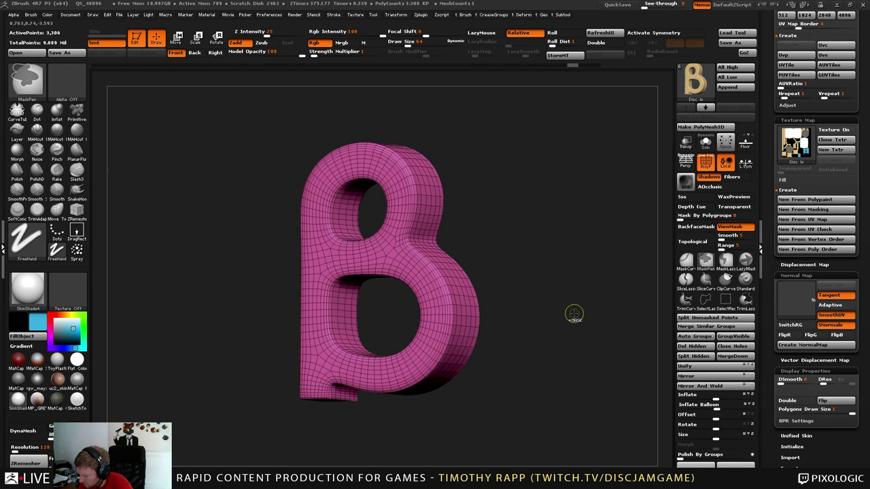
Undo the edits back to before the higher subdivision levels were deleted, and show the full disc.
{"action": "key", "text": "ctrl+z"}
{"action": "key", "text": "ctrl+z"}
{"action": "key", "text": "ctrl+z"}
{"action": "key", "text": "ctrl+z"}
{"action": "key", "text": "ctrl+z"}
{"action": "key", "text": "ctrl+z"}
{"action": "key", "text": "ctrl+z"}
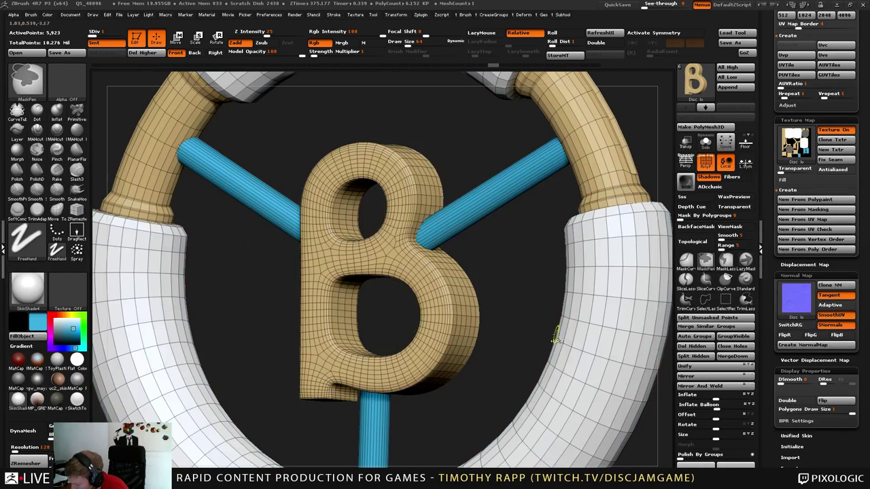
{"action": "left_click", "coordinate": [556, 335], "text": "ctrl+shift"}
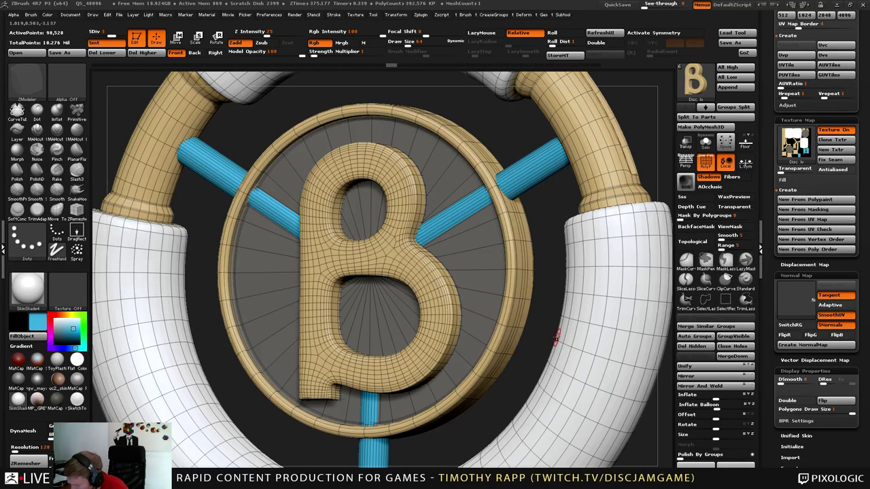
Step through the edit history to the full disc at its lowest subdivision level, and show it without the wireframe.
{"action": "key", "text": "ctrl+shift+z"}
{"action": "key", "text": "ctrl+shift+z"}
{"action": "key", "text": "ctrl+z"}
{"action": "key", "text": "ctrl+z"}
{"action": "key", "text": "ctrl+shift+z"}
{"action": "key", "text": "ctrl+z"}
{"action": "key", "text": "ctrl+shift+z"}
{"action": "key", "text": "ctrl+shift+z"}
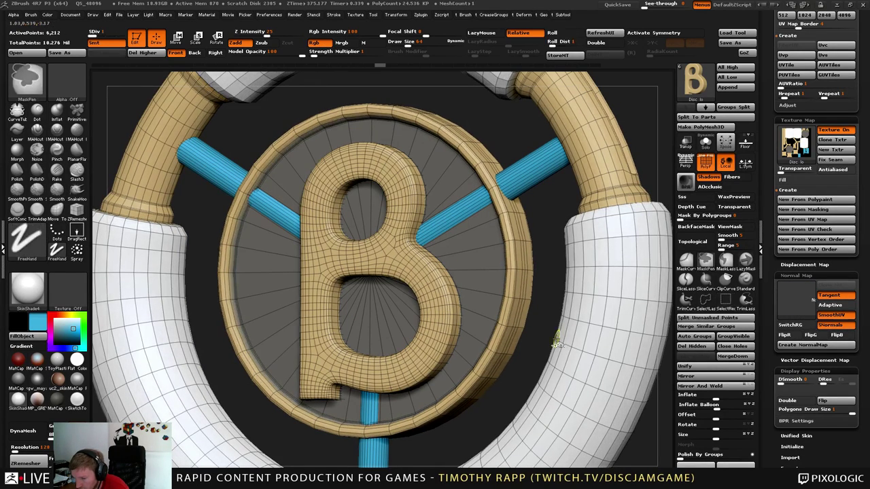
{"action": "key", "text": "ctrl+z"}
{"action": "key", "text": "ctrl+shift+z"}
{"action": "key", "text": "ctrl+shift+z"}
{"action": "key", "text": "shift+f"}
{"action": "mouse_move", "coordinate": [579, 333]}
{"action": "right_mouse_down", "text": "alt"}
{"action": "mouse_move", "coordinate": [549, 346]}
{"action": "mouse_move", "coordinate": [568, 350]}
{"action": "mouse_move", "coordinate": [591, 333]}
{"action": "mouse_move", "coordinate": [578, 362]}
{"action": "mouse_move", "coordinate": [571, 354]}
{"action": "mouse_move", "coordinate": [577, 316]}
{"action": "right_mouse_up", "text": "alt"}
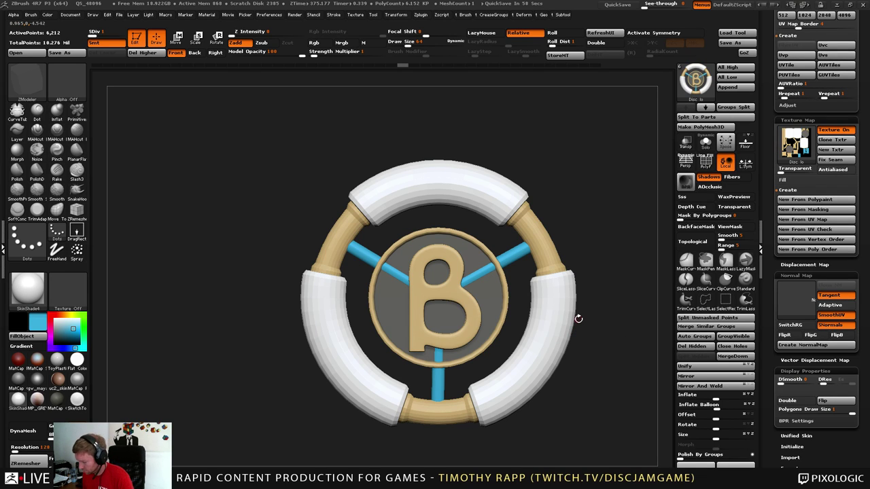
Isolate the B emblem, mask the rest of the disc around it, and try the Move and Rotate transpose modes.
{"action": "left_click", "coordinate": [465, 334], "text": "ctrl+shift"}
{"action": "left_click", "coordinate": [543, 369], "text": "ctrl"}
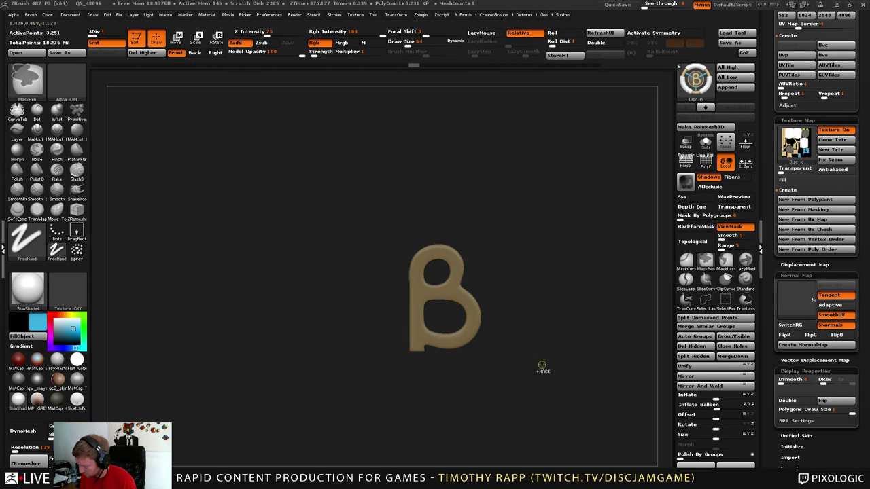
{"action": "left_click", "coordinate": [564, 391], "text": "ctrl+shift"}
{"action": "left_click", "coordinate": [564, 391], "text": "ctrl"}
{"action": "key", "text": "w"}
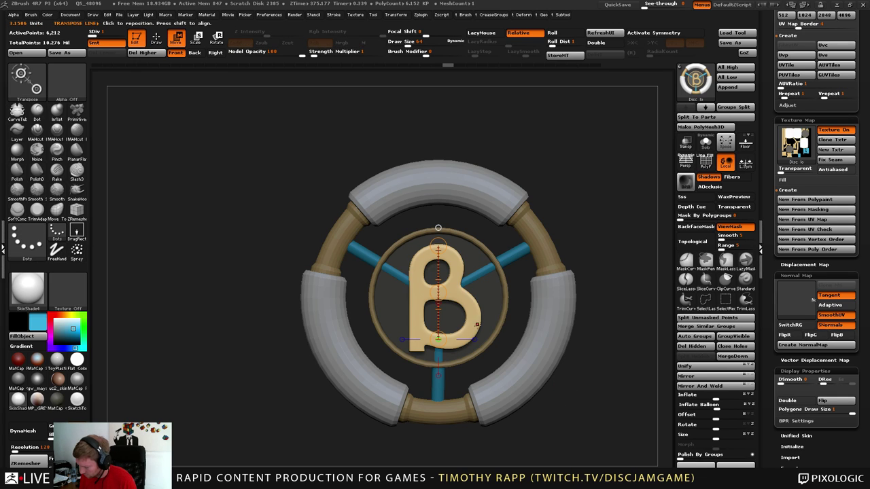
{"action": "key", "text": "r"}
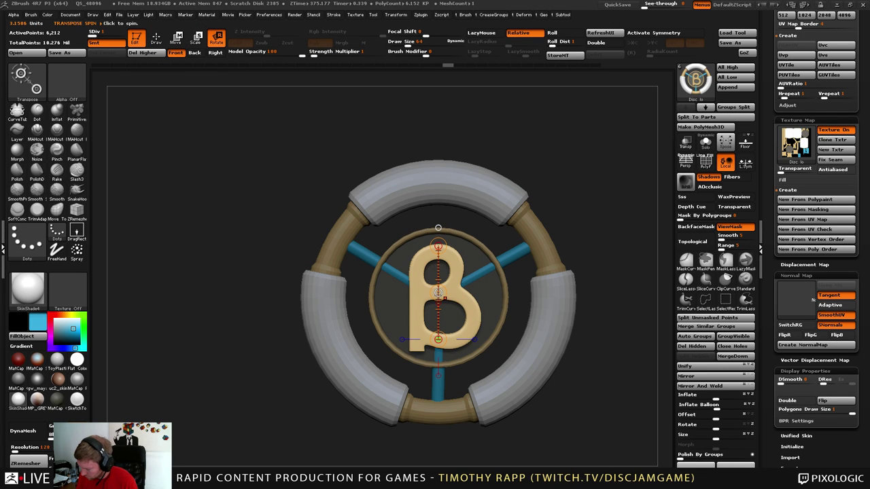
Return to Draw mode and undo the masking around the B emblem.
{"action": "key", "text": "q"}
{"action": "key", "text": "ctrl+z"}
{"action": "key", "text": "ctrl+z"}
{"action": "key", "text": "ctrl+z"}
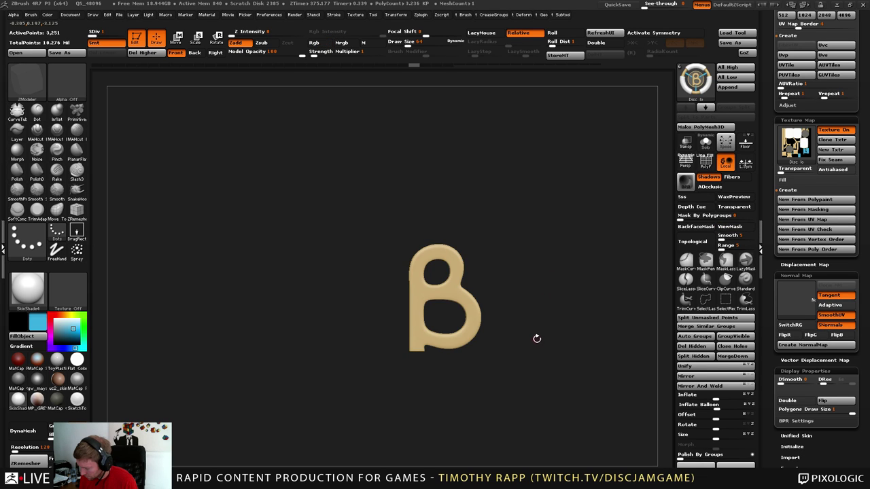
{"action": "key", "text": "ctrl+shift+z"}
{"action": "key", "text": "ctrl+z"}
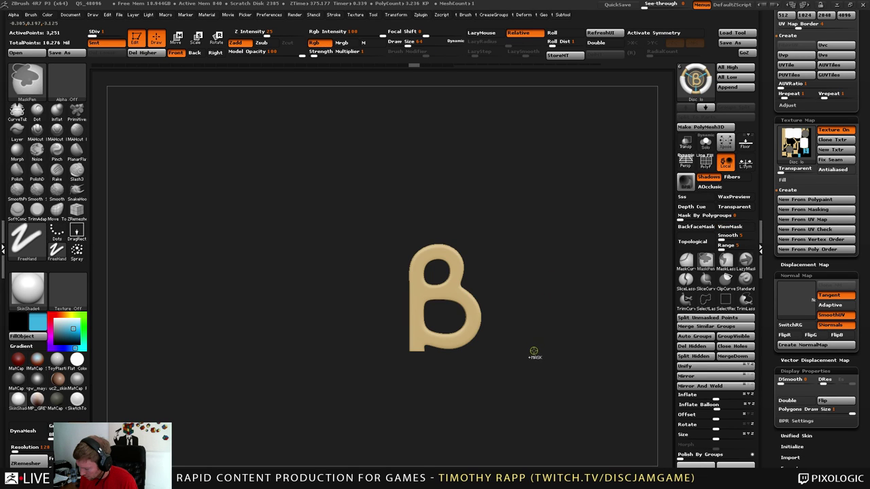
{"action": "key", "text": "ctrl+z"}
Try hiding the B emblem, the centre plate and its rim from the disc.
{"action": "left_click", "coordinate": [476, 312], "text": "ctrl+shift"}
{"action": "left_click", "coordinate": [476, 312], "text": "ctrl+shift"}
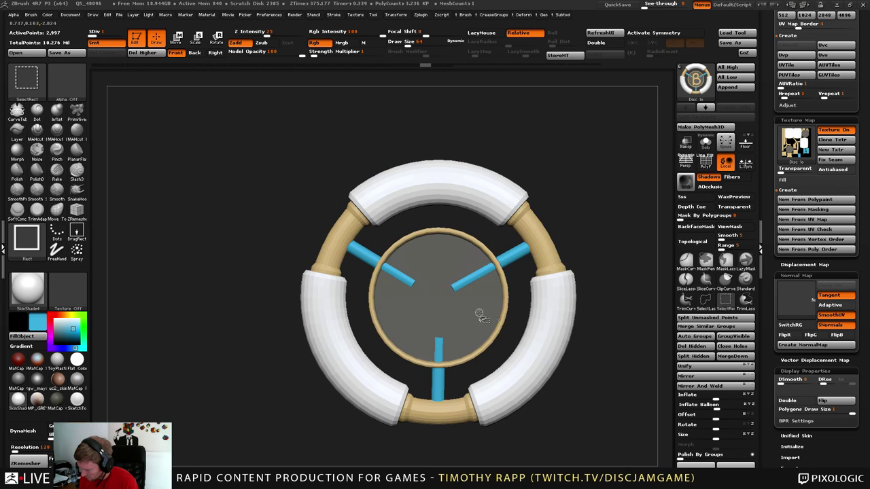
{"action": "left_click", "coordinate": [529, 246], "text": "ctrl+shift"}
{"action": "key", "text": "ctrl+z"}
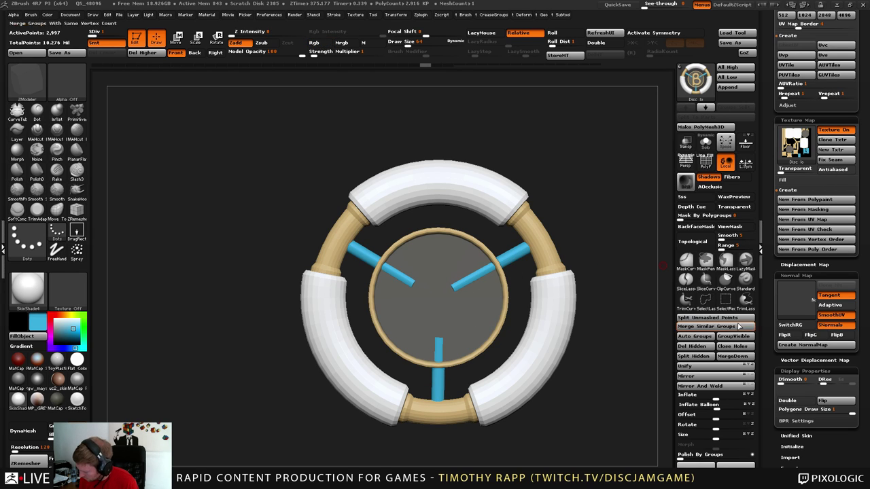
{"action": "left_click", "coordinate": [724, 300]}
{"action": "left_click", "coordinate": [726, 321]}
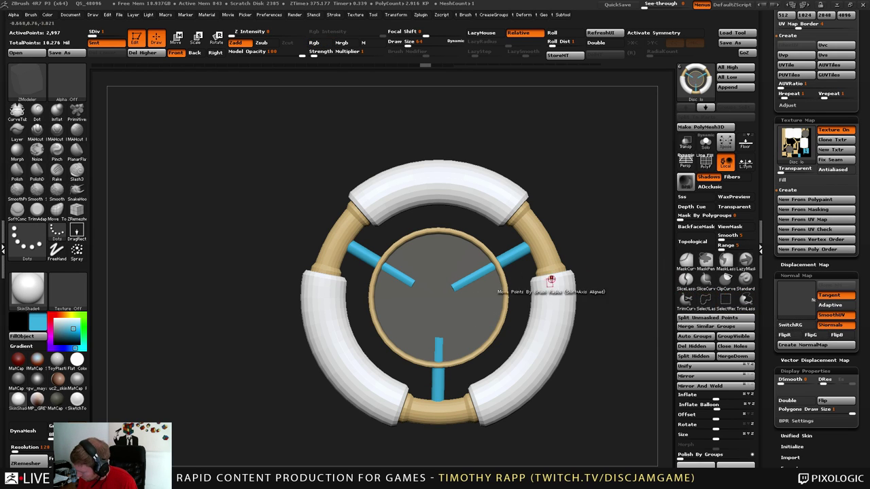
{"action": "key", "text": "ctrl+shift+z"}
{"action": "key", "text": "ctrl+shift+z"}
{"action": "key", "text": "ctrl+shift+z"}
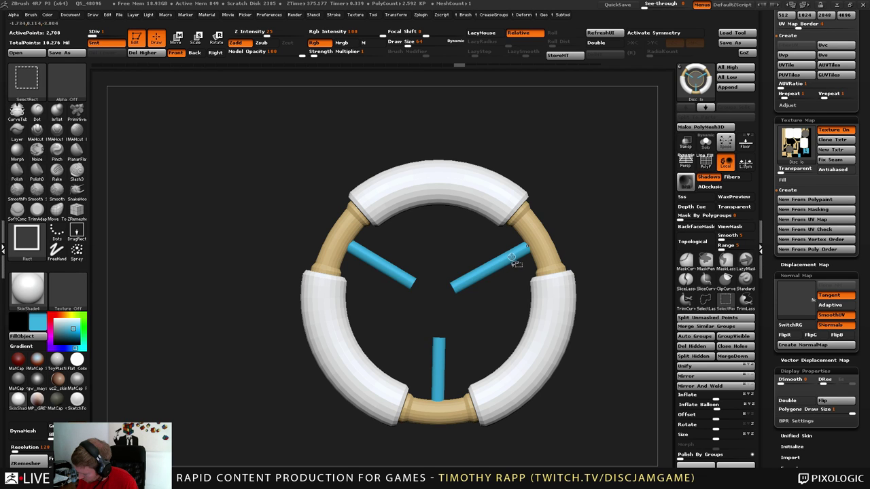
Bring the centre plate back and view the disc close up at an angle with its wireframe.
{"action": "key", "text": "ctrl+z"}
{"action": "key", "text": "ctrl+z"}
{"action": "right_click_drag", "start_coordinate": [513, 260], "coordinate": [517, 271], "text": "ctrl"}
{"action": "right_click_drag", "start_coordinate": [517, 271], "coordinate": [521, 279]}
{"action": "key", "text": "shift+f"}
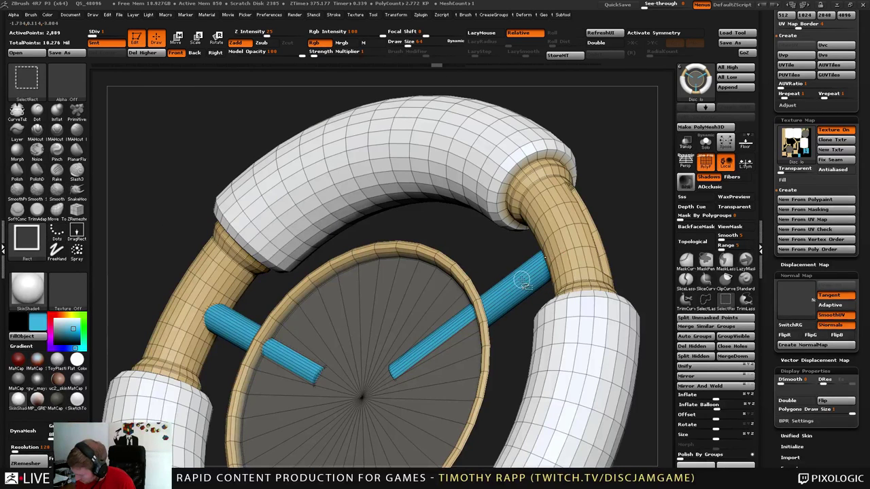
Hide the three blue spokes one by one, and restore the full disc in front view.
{"action": "left_click", "coordinate": [394, 370], "text": "ctrl+alt+shift"}
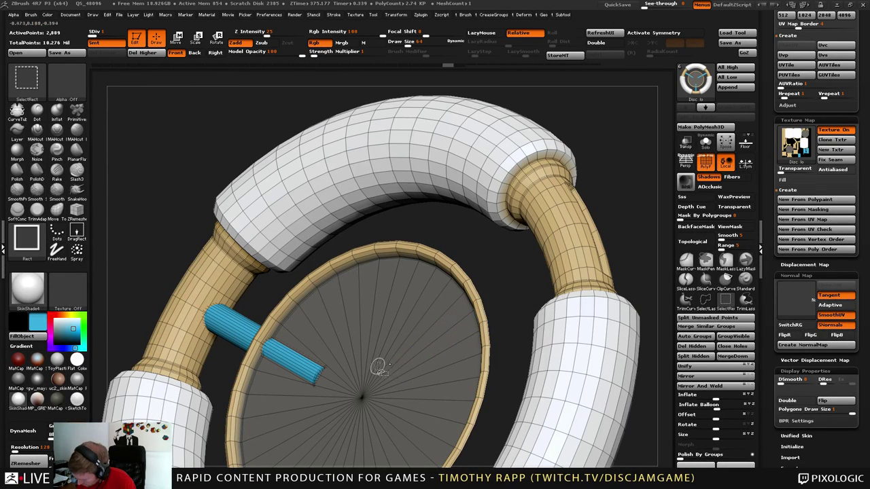
{"action": "left_click", "coordinate": [315, 376], "text": "ctrl+alt+shift"}
{"action": "right_click_drag", "start_coordinate": [319, 386], "coordinate": [400, 237], "text": "alt"}
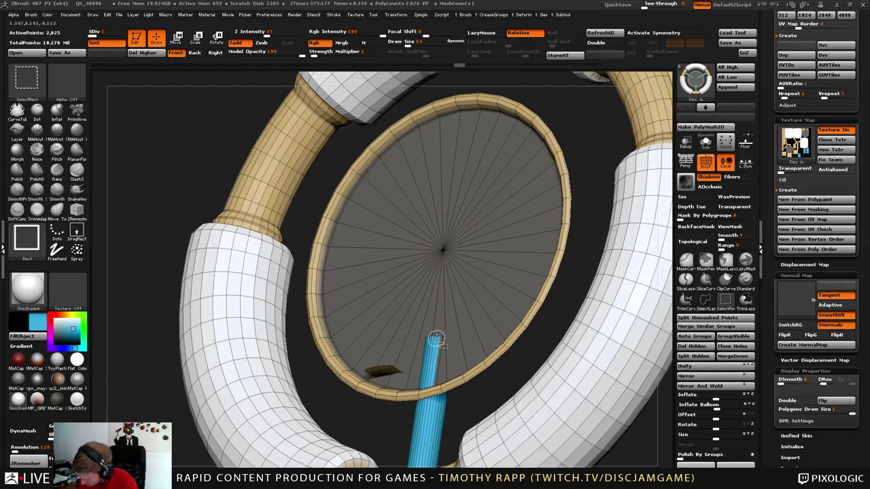
{"action": "left_click", "coordinate": [436, 337], "text": "ctrl+alt+shift"}
{"action": "left_click_drag", "start_coordinate": [436, 338], "coordinate": [391, 367]}
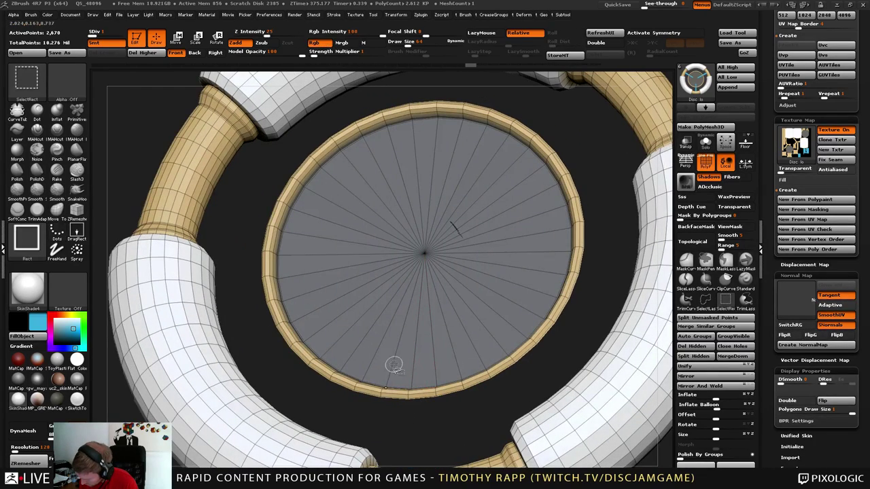
{"action": "right_click_drag", "start_coordinate": [469, 356], "coordinate": [528, 404], "text": "alt"}
{"action": "left_click_drag", "start_coordinate": [549, 400], "coordinate": [574, 363], "text": "ctrl+shift"}
{"action": "left_click", "coordinate": [564, 363], "text": "ctrl+shift"}
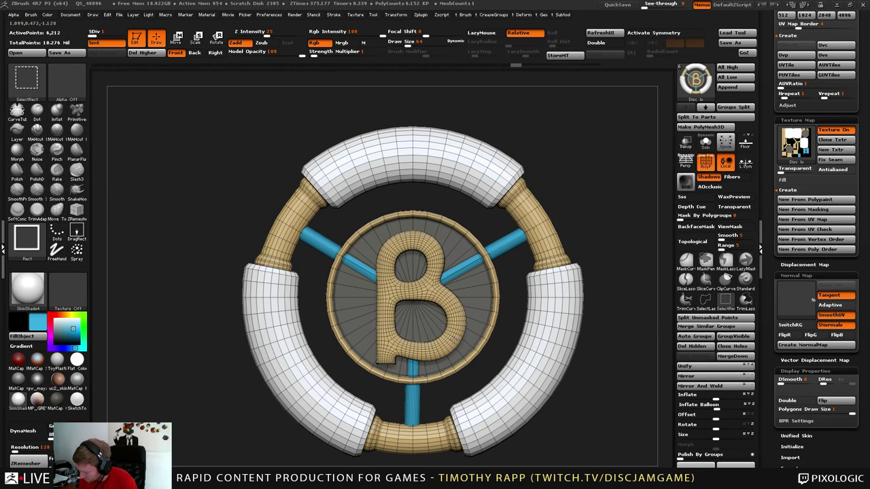
Hide the B emblem and the three blue spokes from the disc.
{"action": "left_click", "coordinate": [457, 340], "text": "ctrl+shift"}
{"action": "left_click", "coordinate": [458, 343], "text": "ctrl+shift"}
{"action": "left_click_drag", "start_coordinate": [436, 397], "coordinate": [432, 298]}
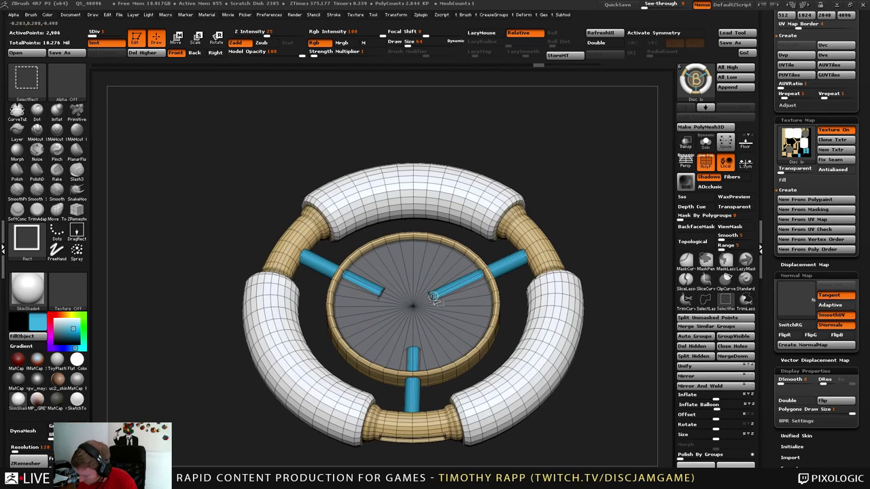
{"action": "left_click", "coordinate": [441, 290], "text": "ctrl+alt+shift"}
{"action": "left_click", "coordinate": [383, 291], "text": "ctrl+alt+shift"}
{"action": "left_click", "coordinate": [413, 354], "text": "ctrl+alt+shift"}
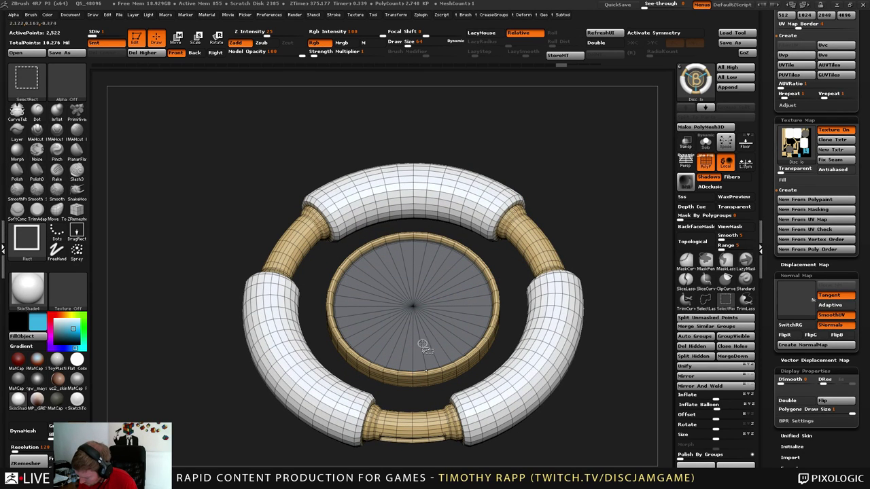
Mask the whole disc except the B emblem and blue spokes, and delete the higher subdivision levels.
{"action": "left_click_drag", "start_coordinate": [608, 344], "coordinate": [608, 335], "text": "ctrl+shift"}
{"action": "left_click_drag", "start_coordinate": [608, 335], "coordinate": [604, 360]}
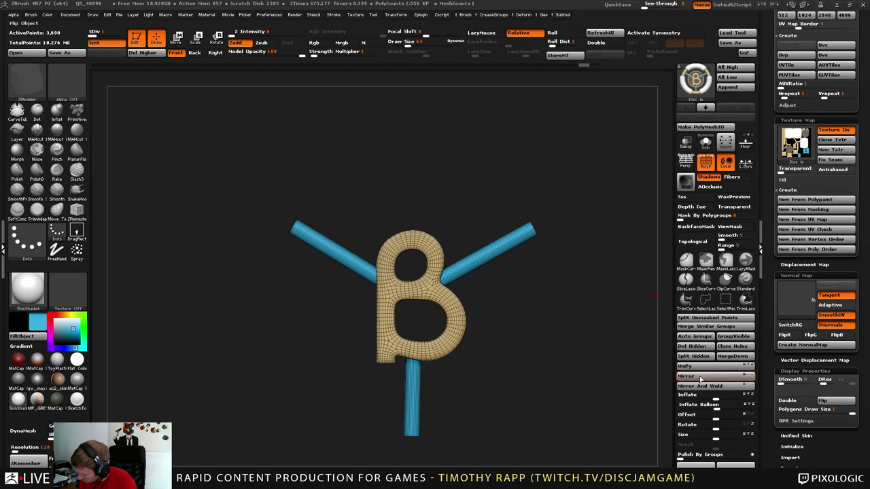
{"action": "left_click", "coordinate": [603, 398], "text": "ctrl+shift"}
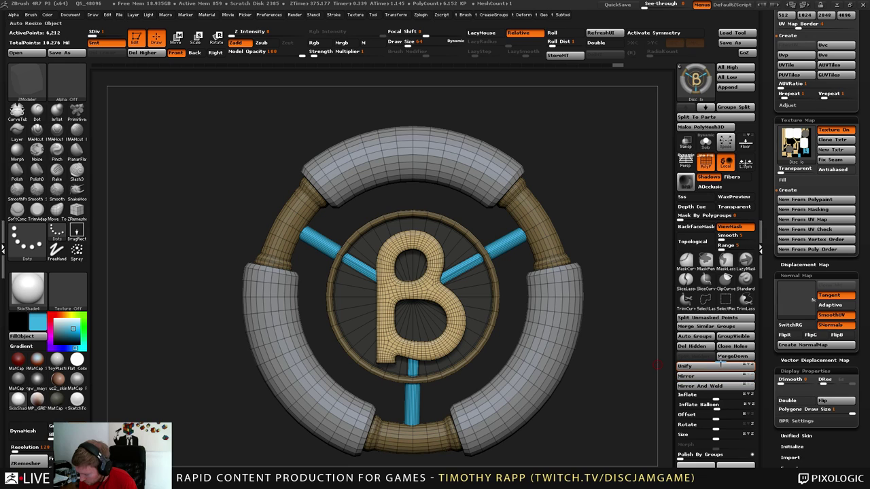
{"action": "left_click", "coordinate": [151, 53]}
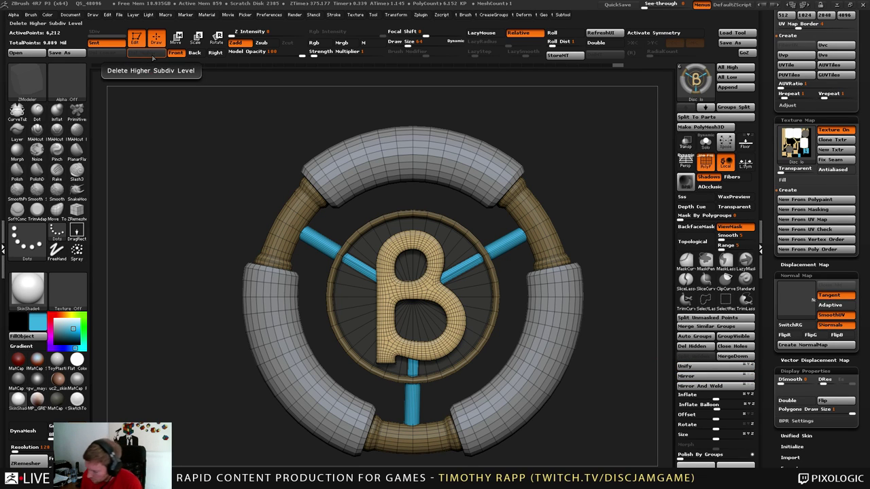
Try mirroring the unmasked B emblem and spokes vertically, and undo it.
{"action": "left_click", "coordinate": [716, 378]}
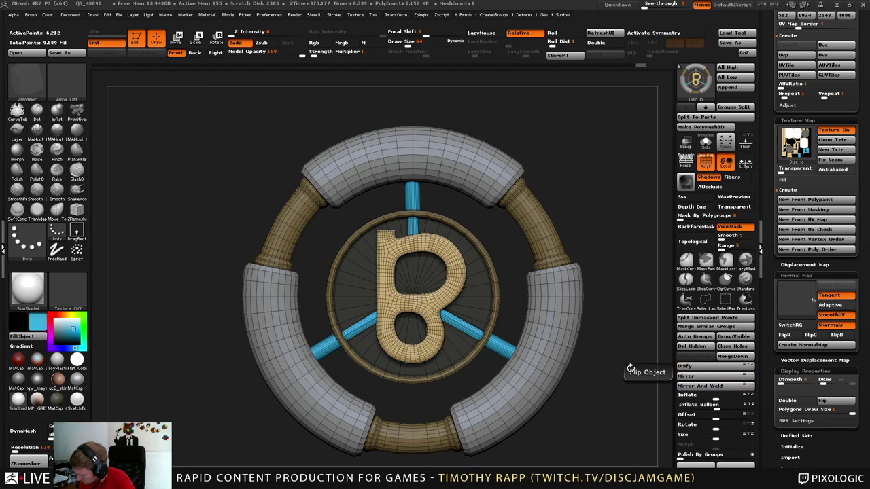
{"action": "left_click_drag", "start_coordinate": [617, 366], "coordinate": [647, 349]}
{"action": "key", "text": "ctrl+z"}
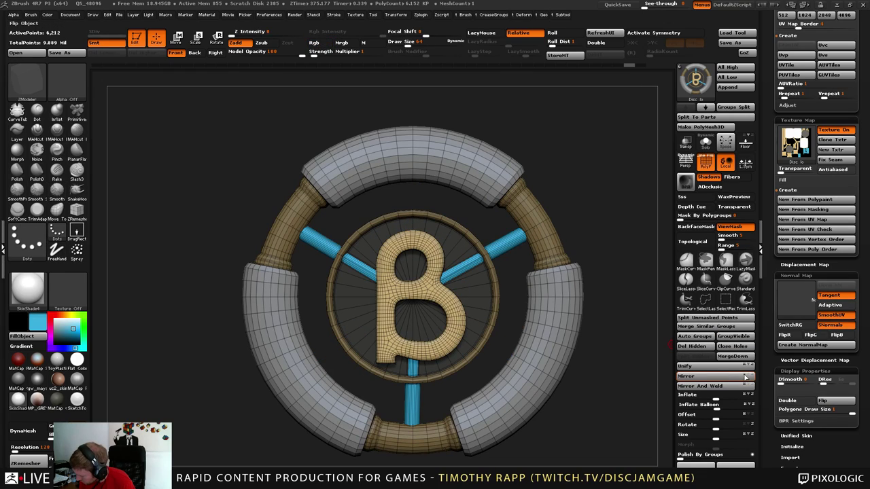
Mirror the unmasked B emblem and spokes horizontally, and check the full disc without the wireframe.
{"action": "left_click", "coordinate": [731, 378]}
{"action": "mouse_move", "coordinate": [592, 377]}
{"action": "left_mouse_down"}
{"action": "mouse_move", "coordinate": [569, 399]}
{"action": "mouse_move", "coordinate": [651, 361]}
{"action": "mouse_move", "coordinate": [541, 379]}
{"action": "mouse_move", "coordinate": [551, 363]}
{"action": "left_mouse_up"}
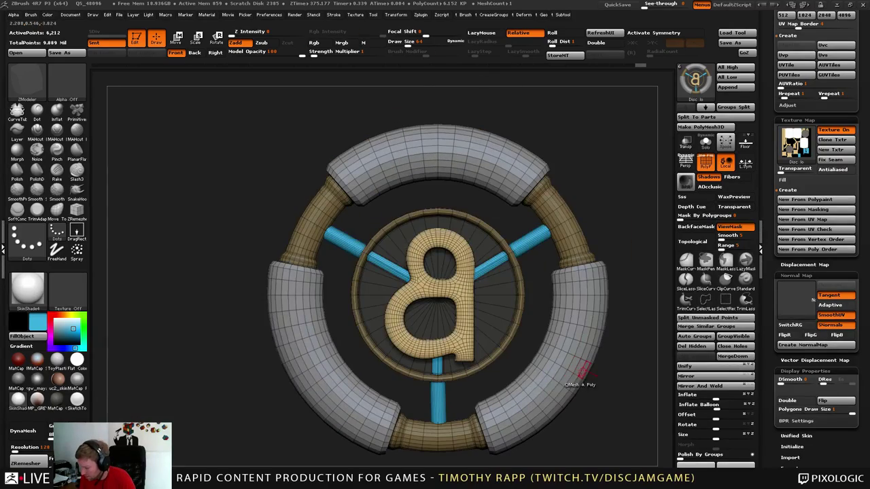
{"action": "left_click_drag", "start_coordinate": [603, 363], "coordinate": [484, 386]}
{"action": "key", "text": "shift+f"}
{"action": "left_click_drag", "start_coordinate": [593, 389], "coordinate": [578, 377], "text": "shift"}
{"action": "left_click_drag", "start_coordinate": [650, 392], "coordinate": [589, 355], "text": "alt"}
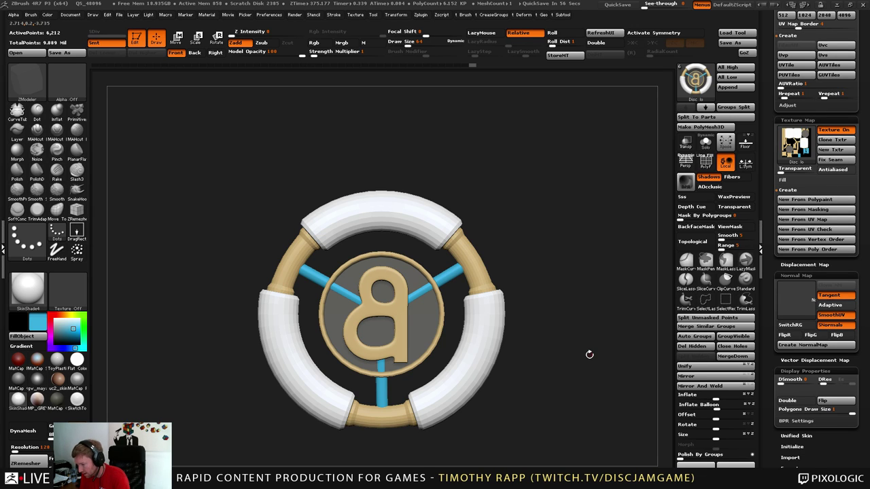
Review the FBX export options and the subtool list for the low-poly disc.
{"action": "left_click", "coordinate": [421, 15]}
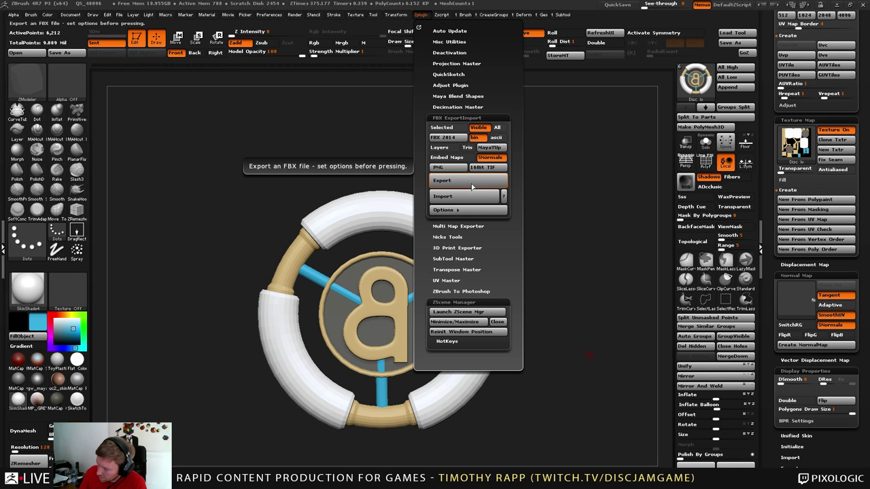
{"action": "left_click_drag", "start_coordinate": [776, 228], "coordinate": [775, 346]}
{"action": "scroll", "coordinate": [789, 286], "scroll_direction": "up", "scroll_amount": 8}
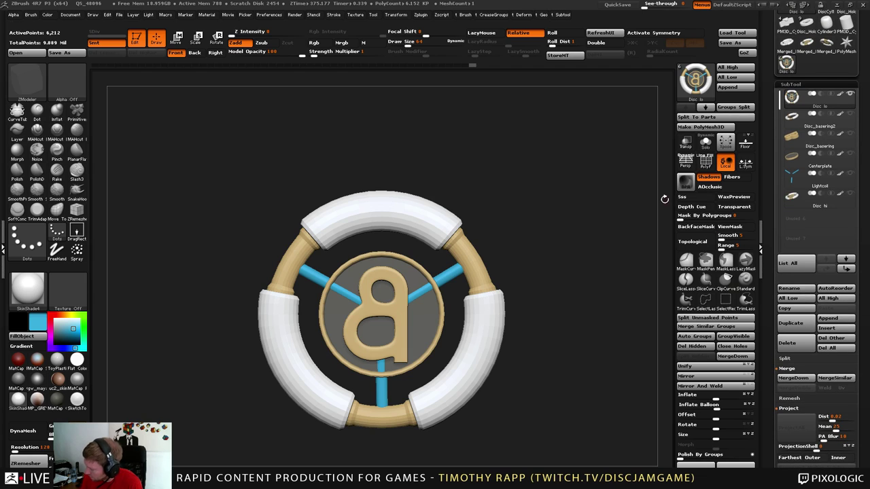
{"action": "left_click", "coordinate": [421, 15]}
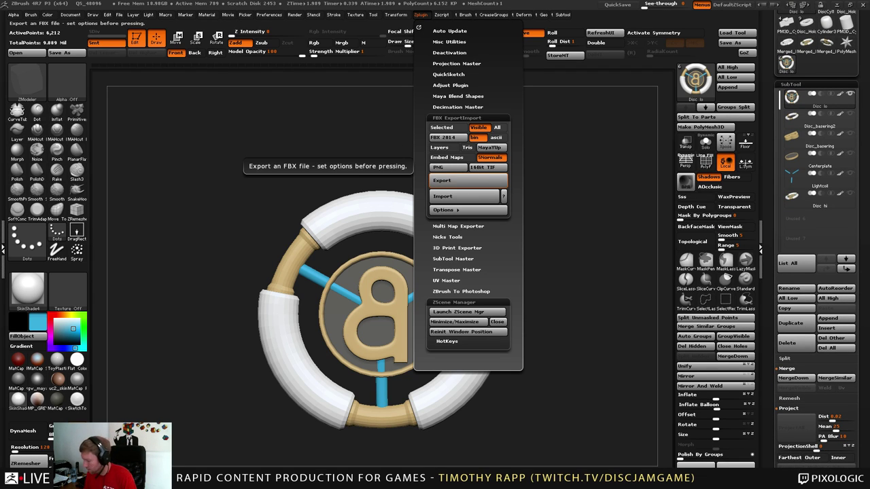
Examine the raised emblem and ring joint from a low side view with the wireframe, and open the crease settings.
{"action": "right_click_drag", "start_coordinate": [445, 399], "coordinate": [455, 358]}
{"action": "key", "text": "shift+f"}
{"action": "right_click_drag", "start_coordinate": [425, 385], "coordinate": [459, 411], "text": "ctrl"}
{"action": "mouse_move", "coordinate": [459, 411]}
{"action": "right_mouse_down"}
{"action": "mouse_move", "coordinate": [489, 359]}
{"action": "mouse_move", "coordinate": [423, 395]}
{"action": "right_mouse_up"}
{"action": "key", "text": "shift+c"}
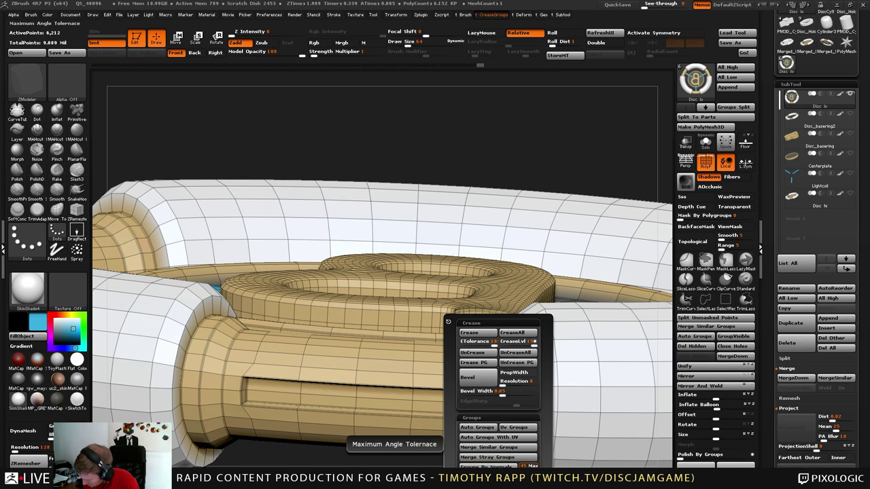
Turn off the texture display on the low-poly disc and return it to a front view without the wireframe.
{"action": "left_click_drag", "start_coordinate": [773, 408], "coordinate": [778, 219]}
{"action": "left_click_drag", "start_coordinate": [806, 466], "coordinate": [807, 293]}
{"action": "left_click", "coordinate": [833, 420]}
{"action": "key", "text": "ctrl+shift"}
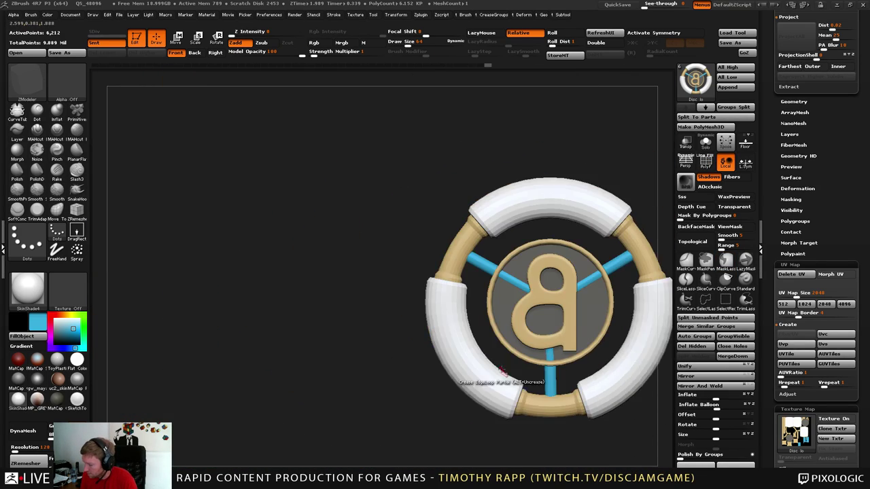
{"action": "right_click_drag", "start_coordinate": [503, 371], "coordinate": [414, 395], "text": "alt"}
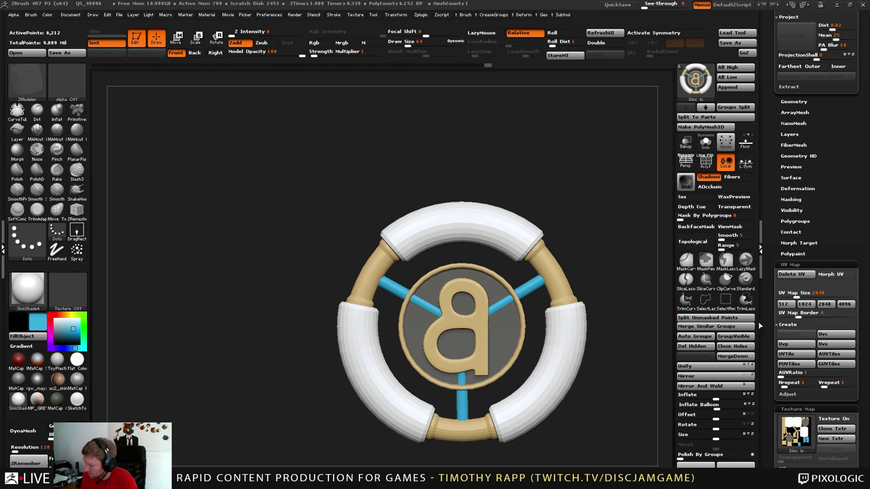
Look through the subtool and UV settings, and switch to the disc_beta mesh editor in Unreal Engine.
{"action": "left_click_drag", "start_coordinate": [771, 304], "coordinate": [766, 429]}
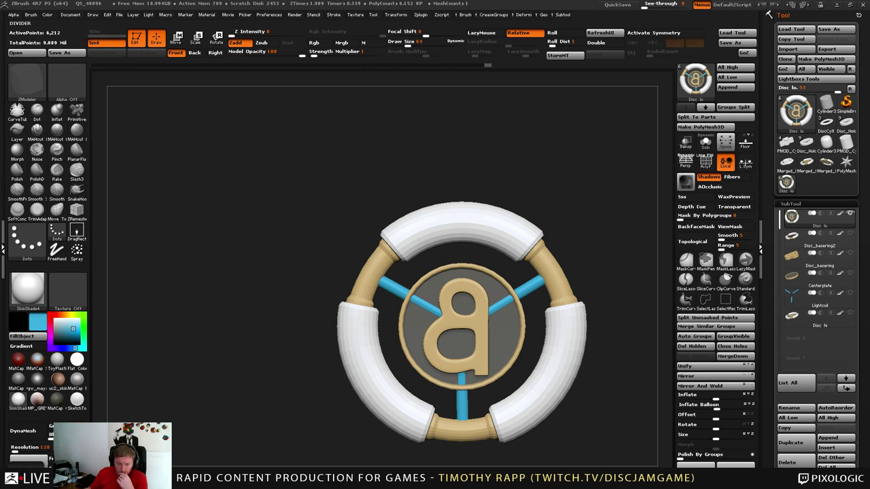
{"action": "scroll", "coordinate": [787, 276], "scroll_direction": "down", "scroll_amount": 10}
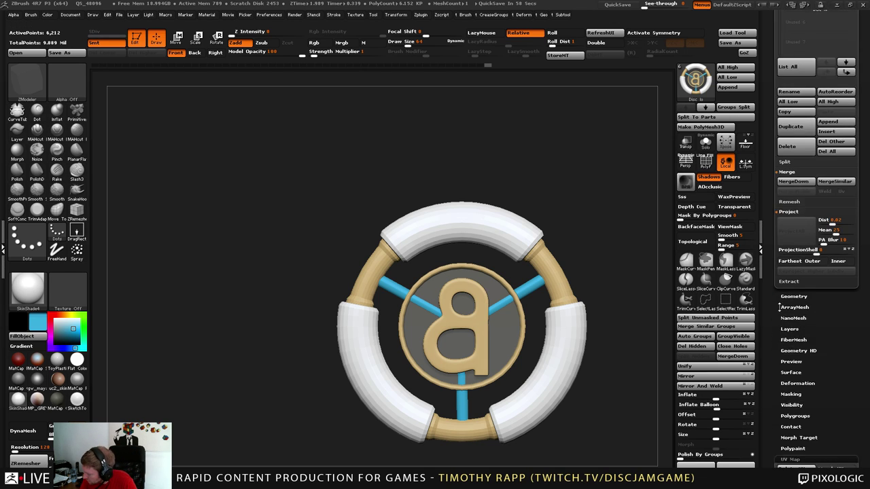
{"action": "left_click_drag", "start_coordinate": [785, 275], "coordinate": [786, 280]}
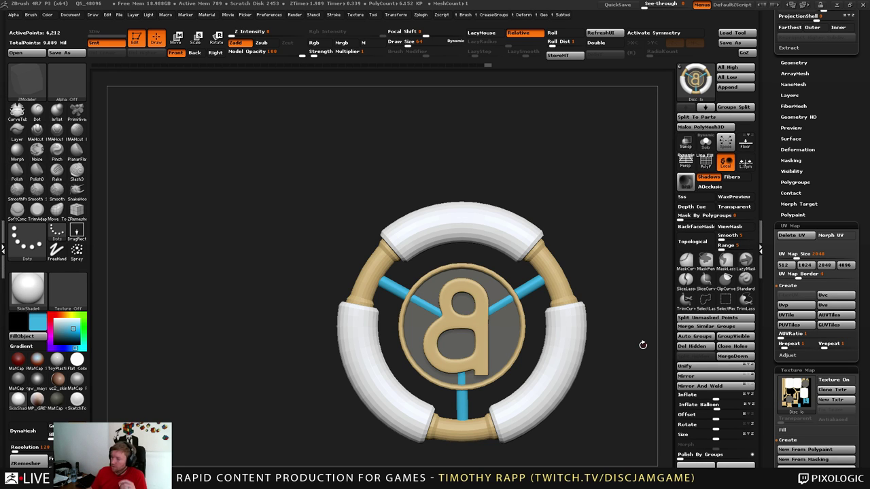
{"action": "key", "text": "alt+Tab"}
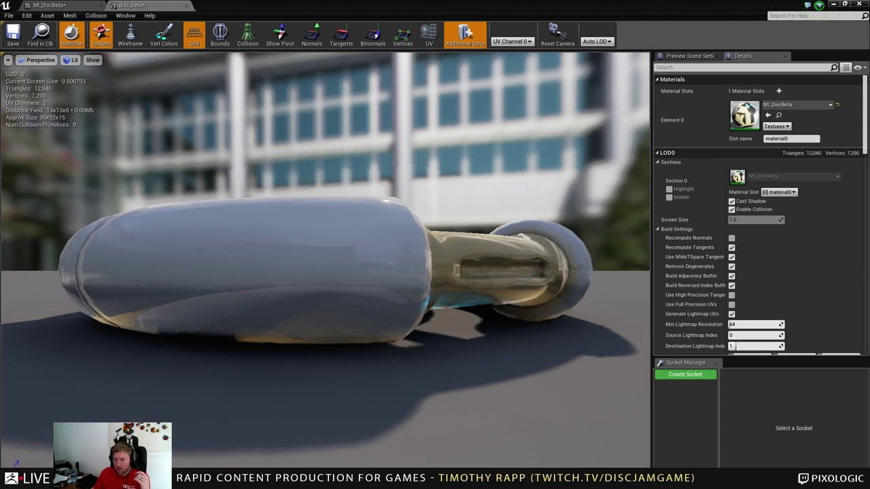
View the whole disc from above in the mesh editor and save the disc_beta mesh.
{"action": "left_click_drag", "start_coordinate": [539, 159], "coordinate": [537, 245]}
{"action": "right_click_drag", "start_coordinate": [515, 159], "coordinate": [544, 235]}
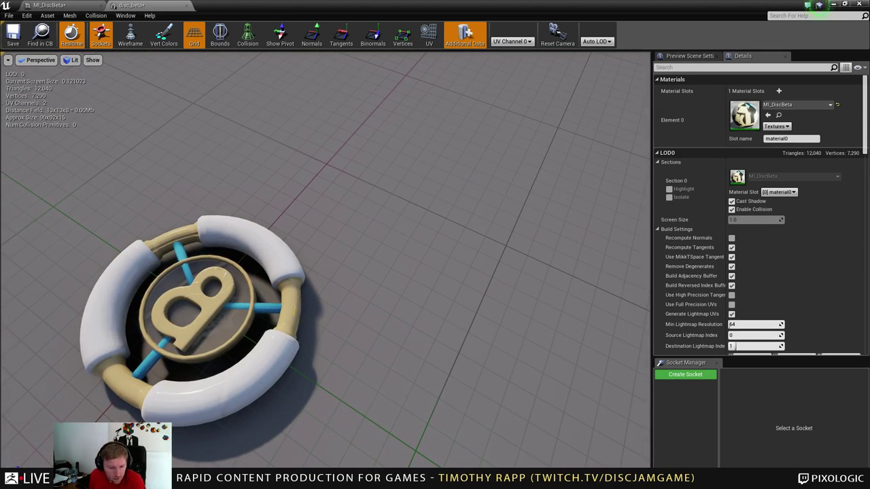
{"action": "key", "text": "ctrl+s"}
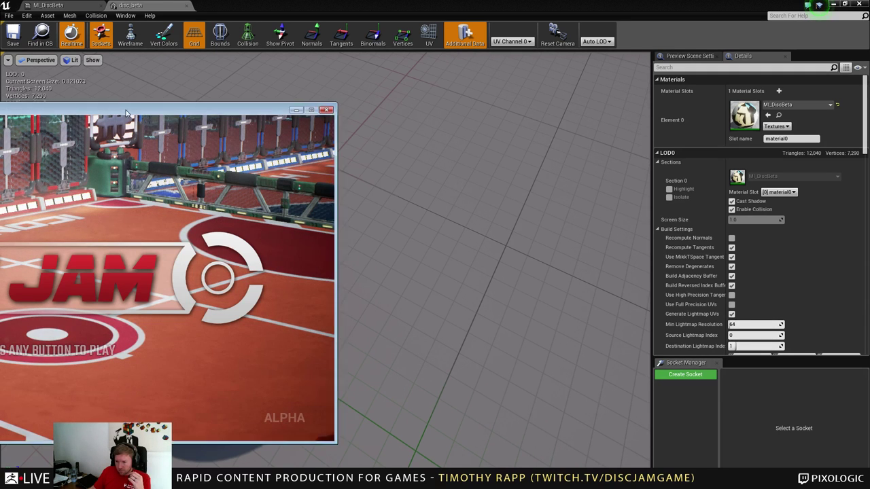
Switch to the Disc Jam game, preview and choose the Standard disc under disc customization, and return to the main menu.
{"action": "left_click_drag", "start_coordinate": [125, 110], "coordinate": [420, 105]}
{"action": "left_click", "coordinate": [278, 352]}
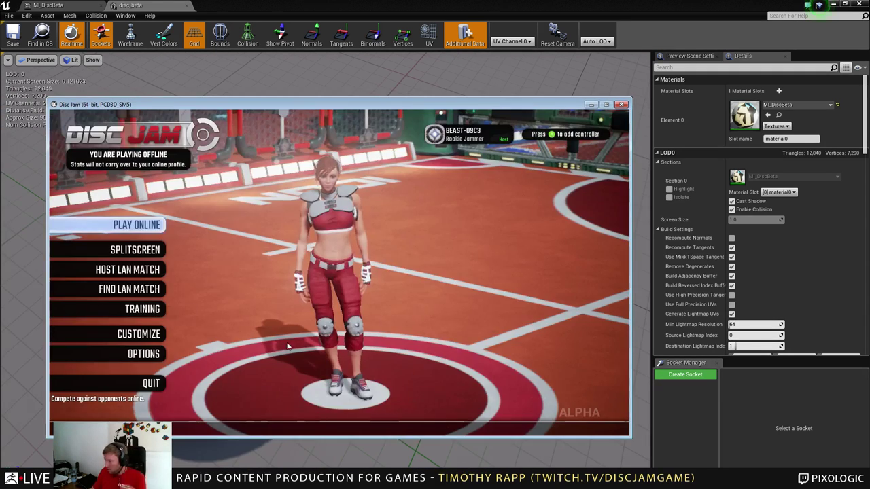
{"action": "left_click", "coordinate": [144, 334]}
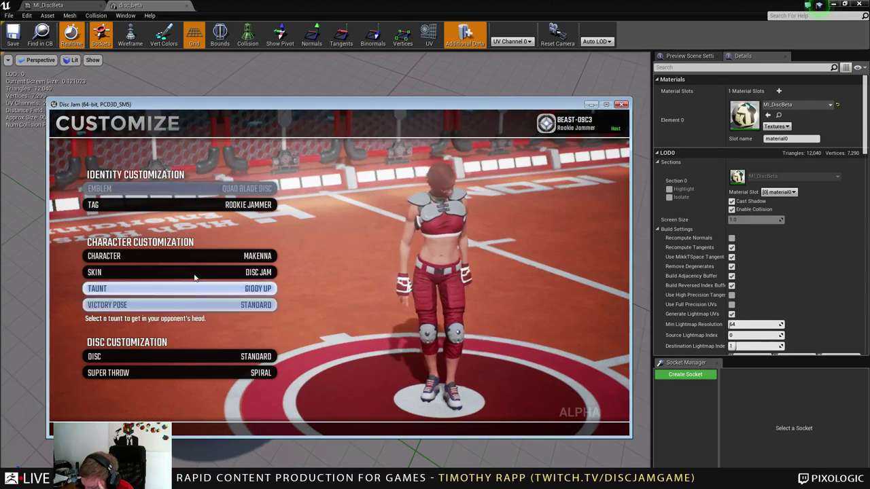
{"action": "left_click", "coordinate": [170, 357]}
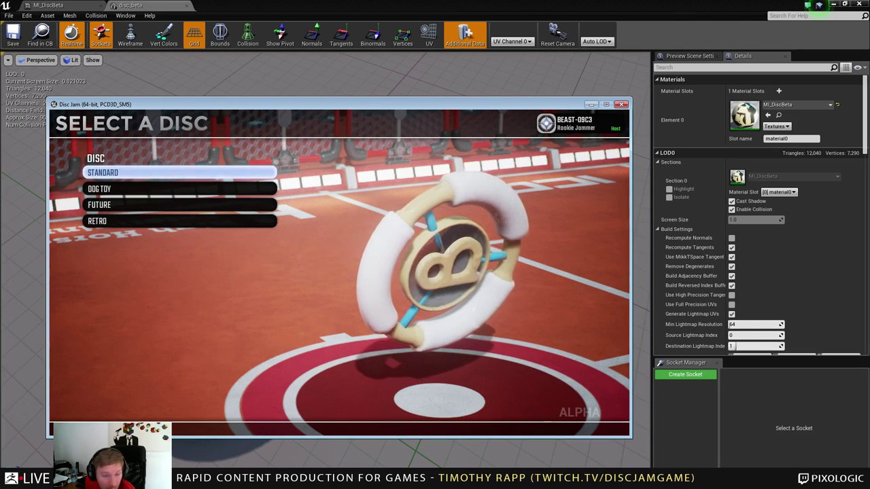
{"action": "left_click", "coordinate": [161, 173]}
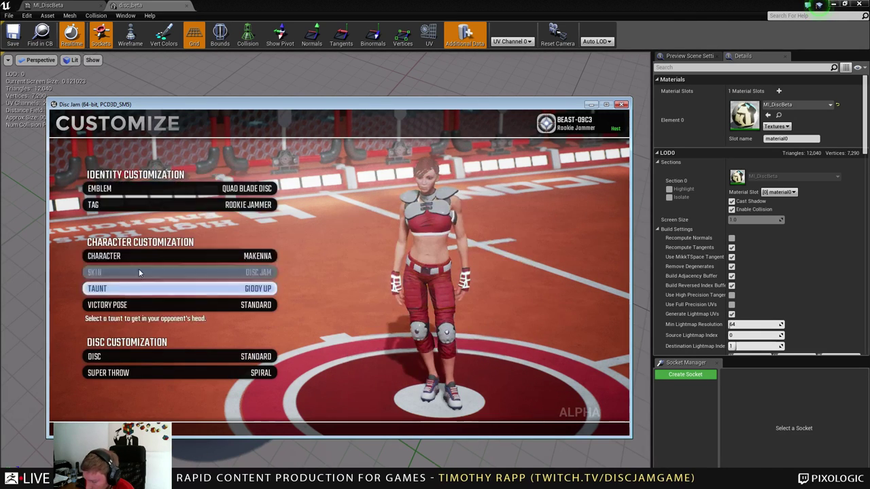
{"action": "key", "text": "Escape"}
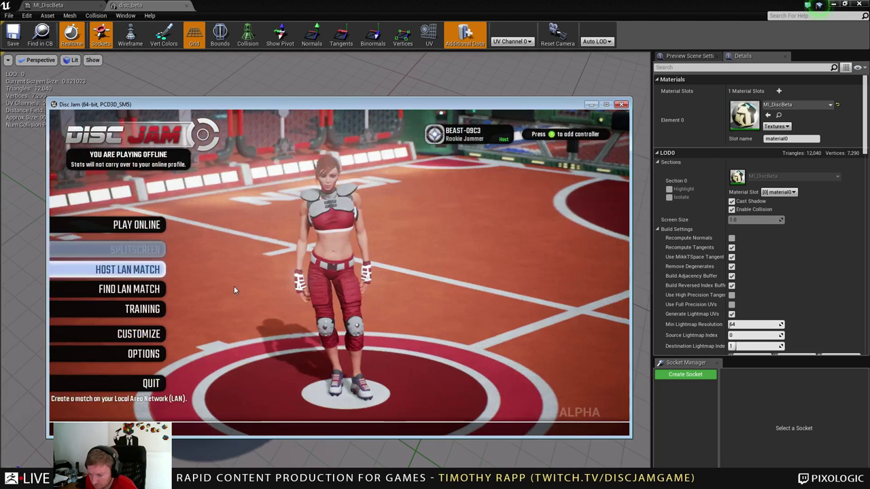
Host a LAN match, add an opponent with the SpawnBot console command, and start the match.
{"action": "left_click", "coordinate": [139, 269]}
{"action": "left_click", "coordinate": [153, 365]}
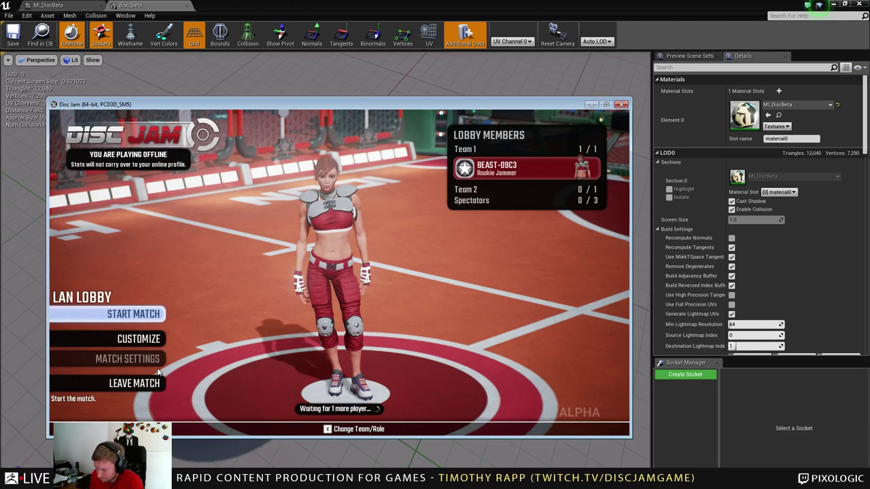
{"action": "type", "text": "spawnb"}
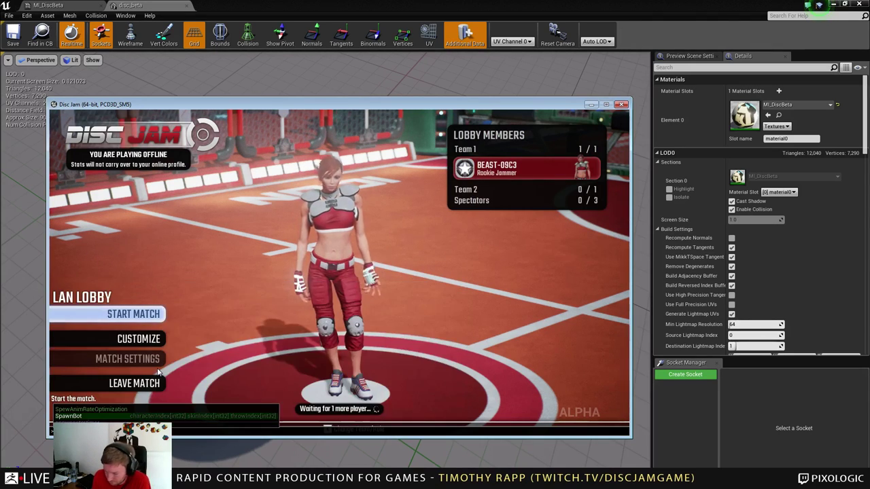
{"action": "key", "text": "Return"}
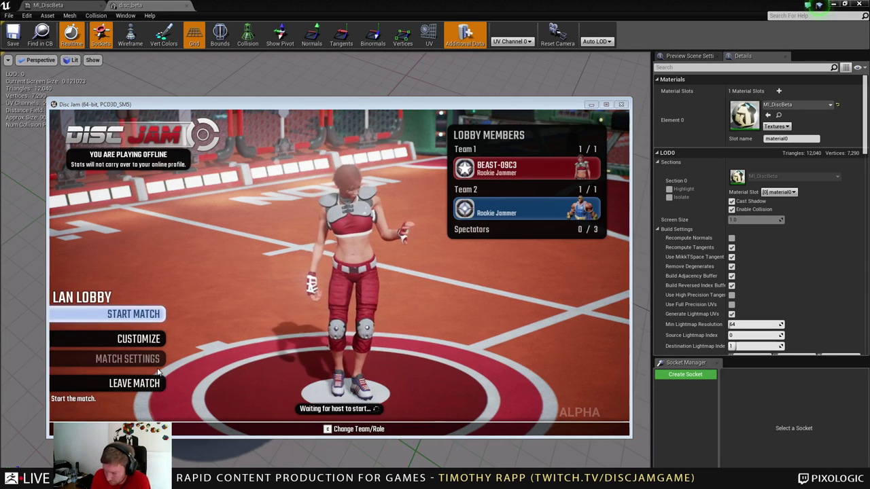
{"action": "left_click", "coordinate": [133, 314]}
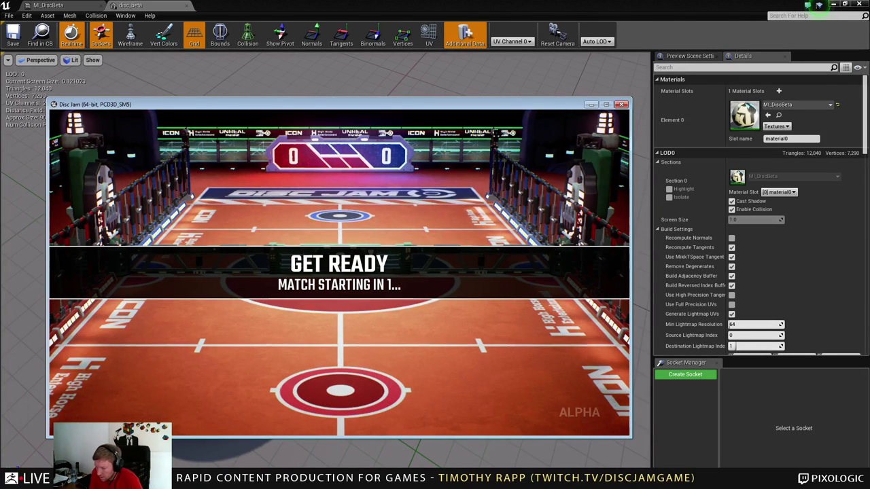
Play a rally against the bot to examine the new disc in flight and in hand, and pause the match.
{"action": "key", "text": "w"}
{"action": "key", "text": "a"}
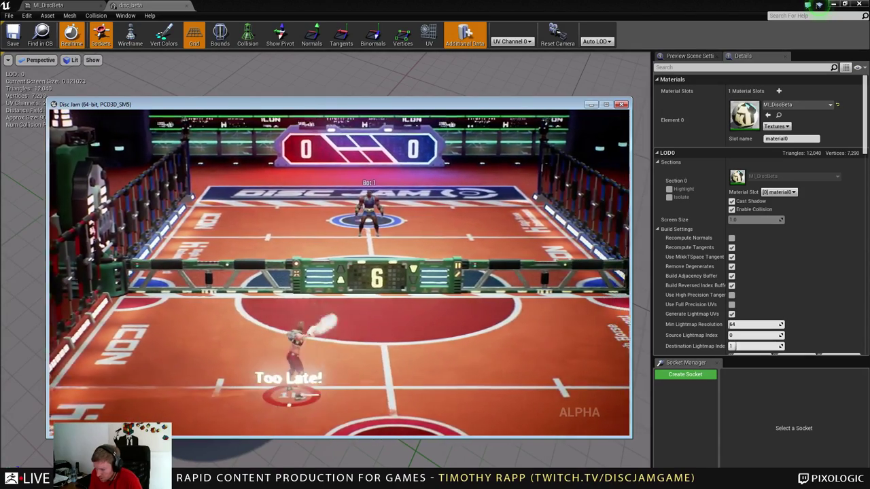
{"action": "key", "text": "d"}
{"action": "key", "text": "s"}
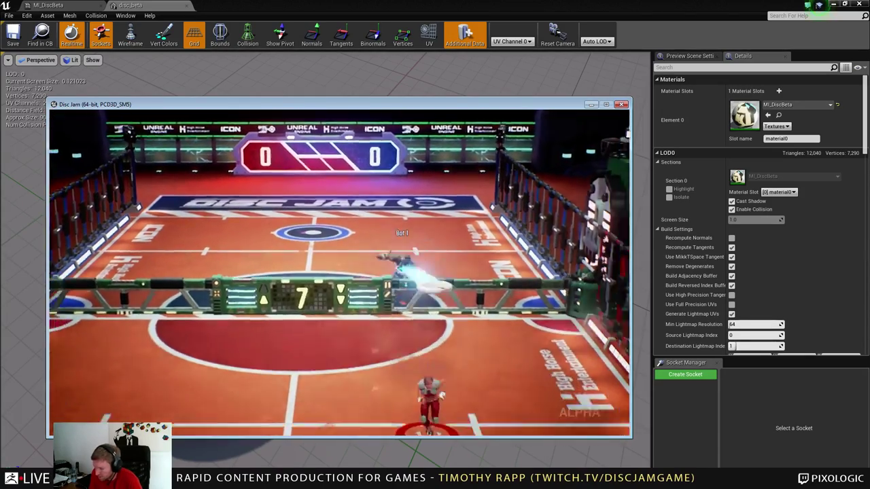
{"action": "key", "text": "d"}
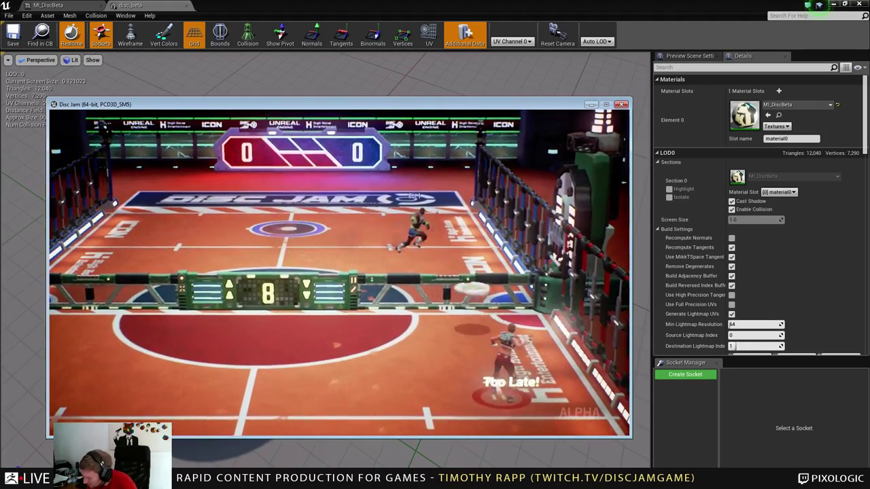
{"action": "key", "text": "a"}
{"action": "key", "text": "d"}
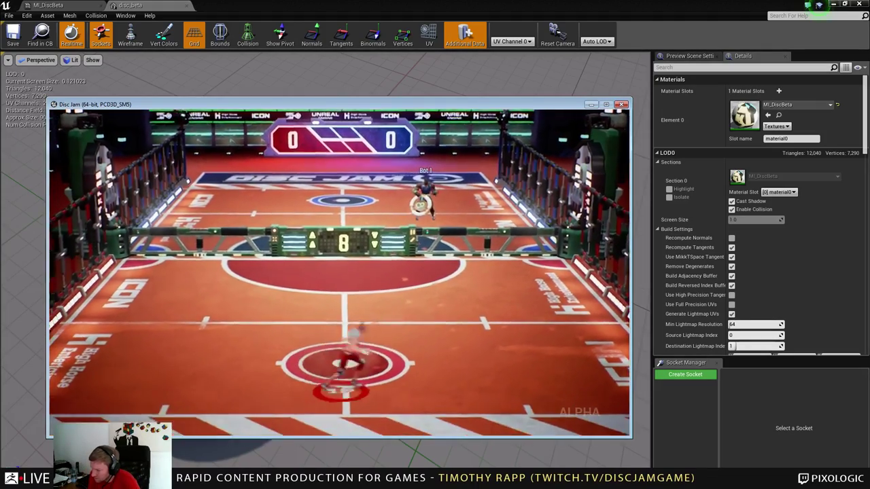
{"action": "key", "text": "a"}
{"action": "key", "text": "w"}
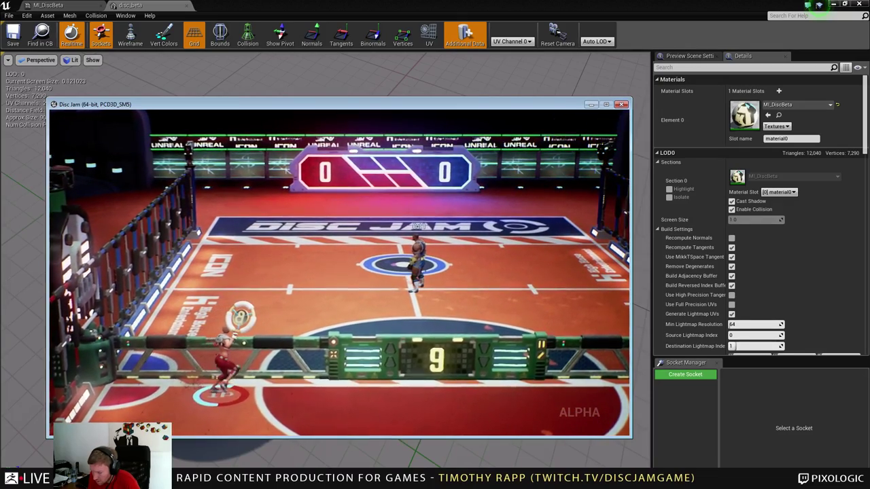
{"action": "key", "text": "Escape"}
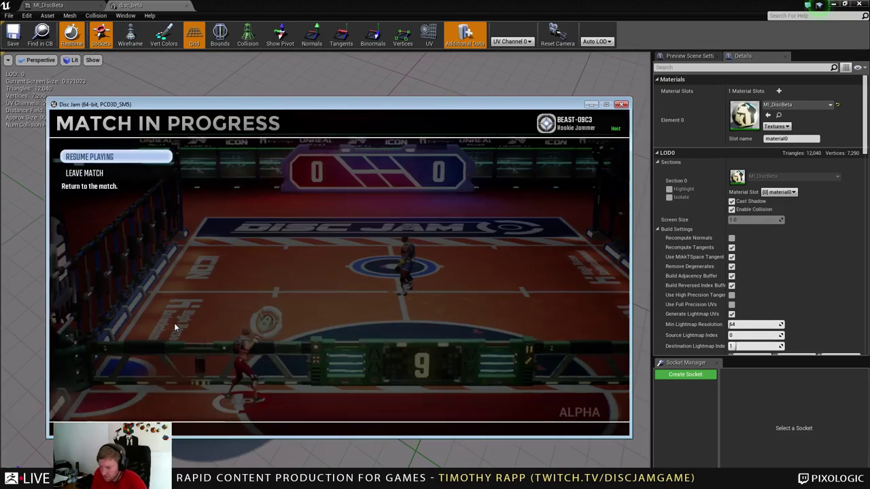
Switch to ZBrush, turn off the low-poly disc's texture display, and export the visible disc as binary FBX 2014 with SNormals enabled.
{"action": "key", "text": "alt+Tab"}
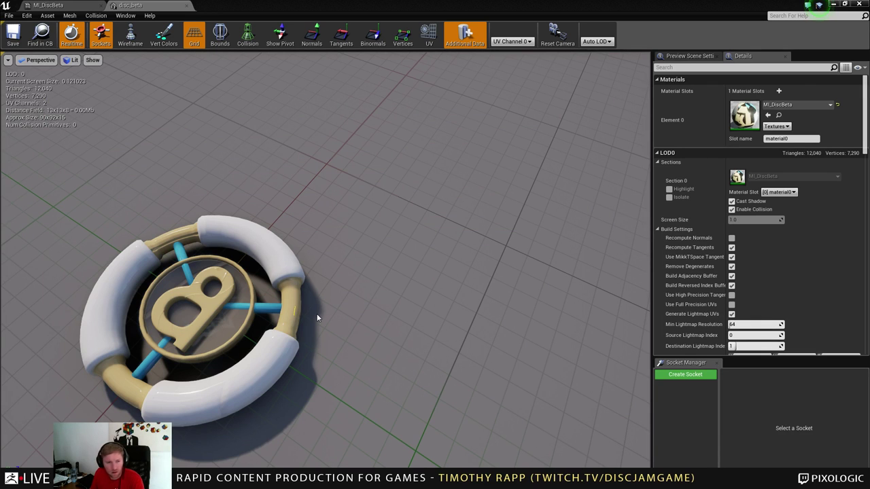
{"action": "key", "text": "alt+Tab"}
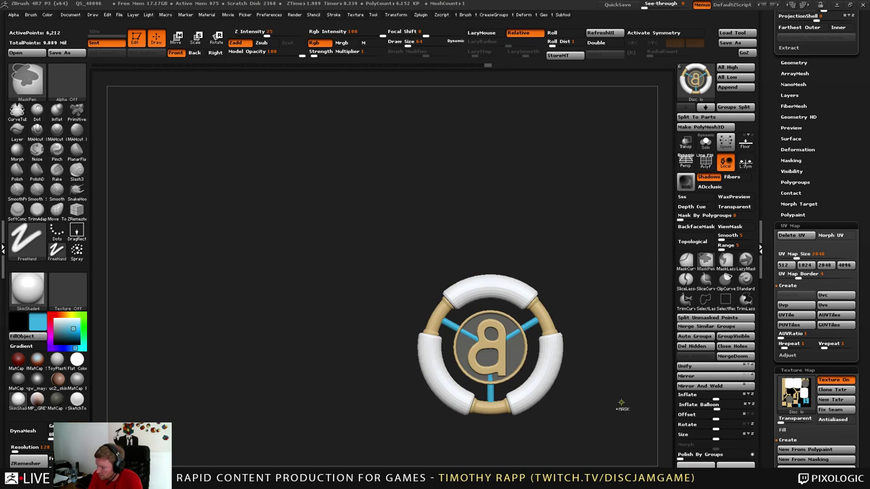
{"action": "key", "text": "ctrl+h"}
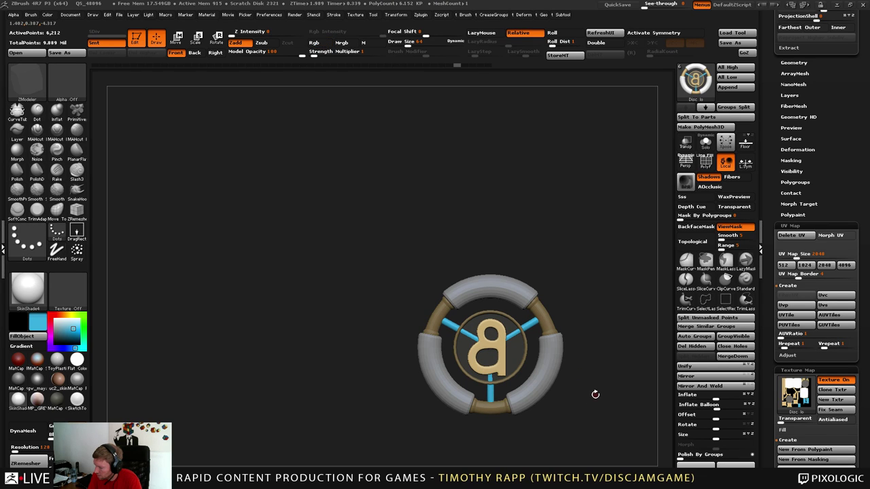
{"action": "left_click_drag", "start_coordinate": [595, 403], "coordinate": [561, 409], "text": "alt"}
{"action": "key", "text": "ctrl+h"}
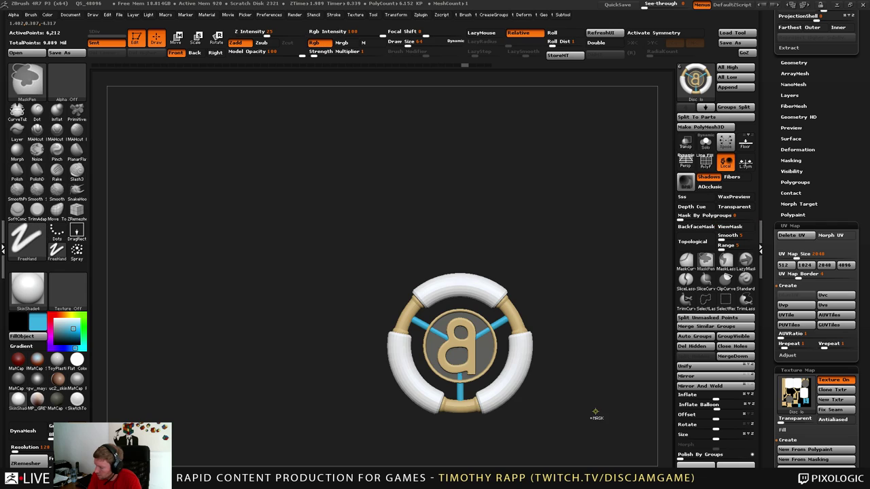
{"action": "left_click_drag", "start_coordinate": [592, 412], "coordinate": [573, 412], "text": "alt"}
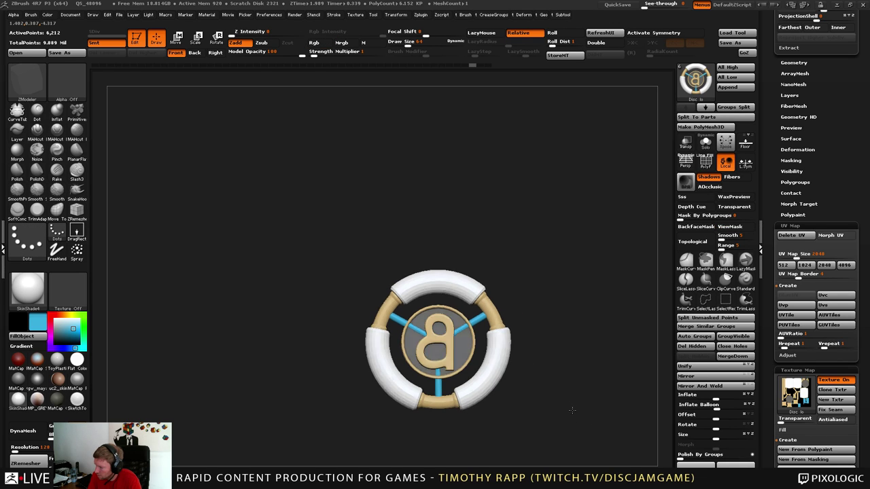
{"action": "left_click", "coordinate": [421, 15]}
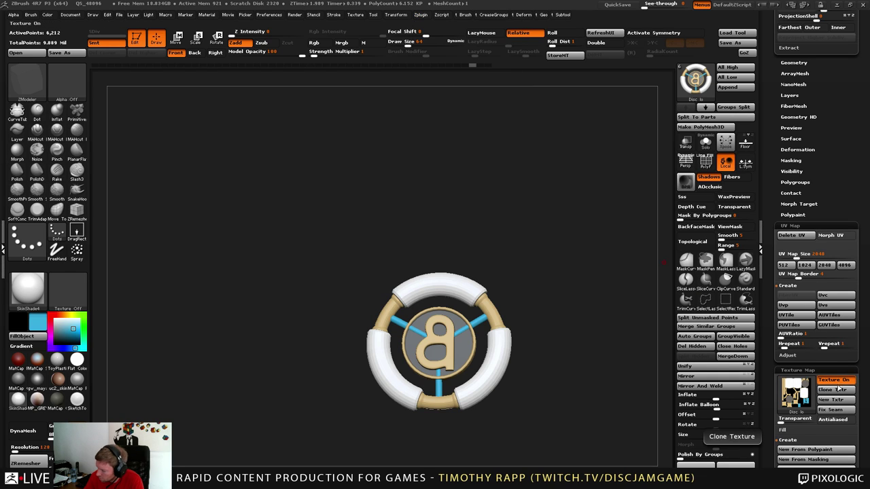
{"action": "left_click", "coordinate": [422, 15]}
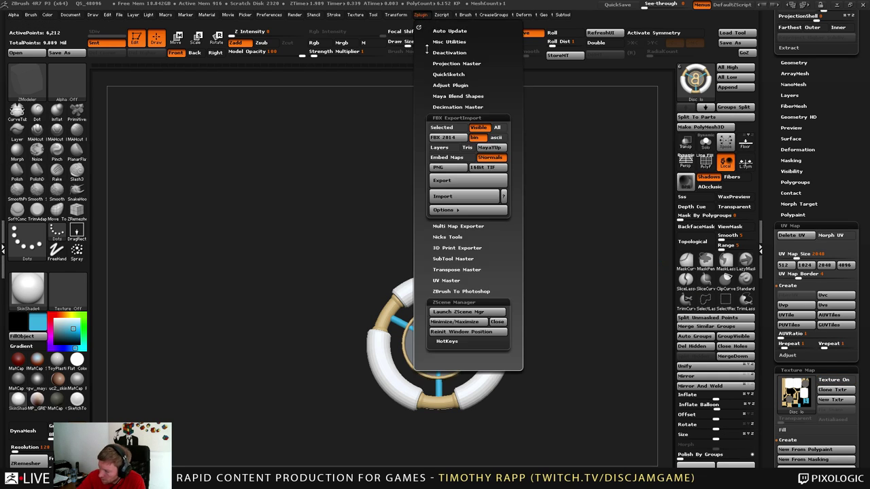
{"action": "left_click", "coordinate": [482, 184]}
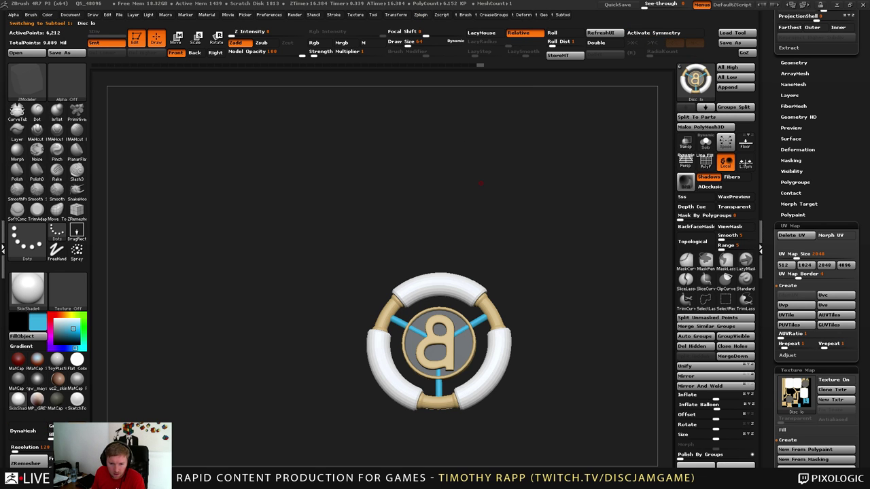
Reimport the disc_beta mesh in Unreal Engine, inspect the B emblem from above, and save the mesh.
{"action": "key", "text": "alt+Tab"}
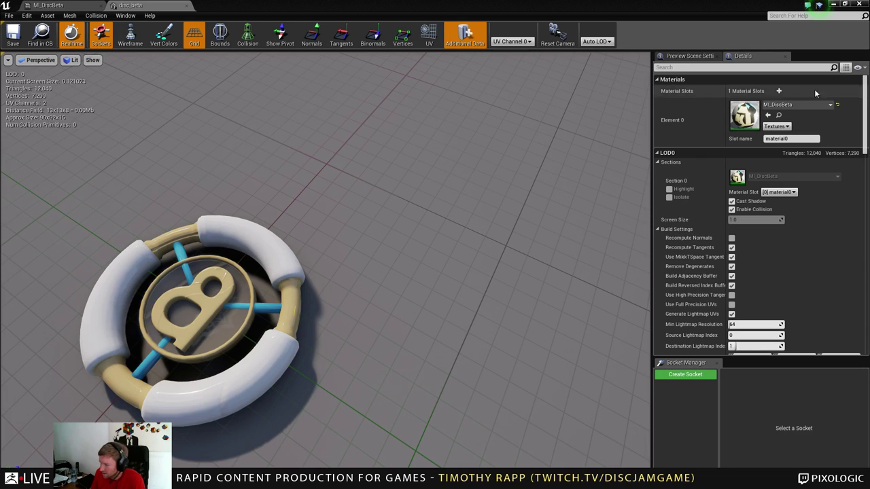
{"action": "left_click", "coordinate": [47, 15]}
{"action": "left_click", "coordinate": [67, 63]}
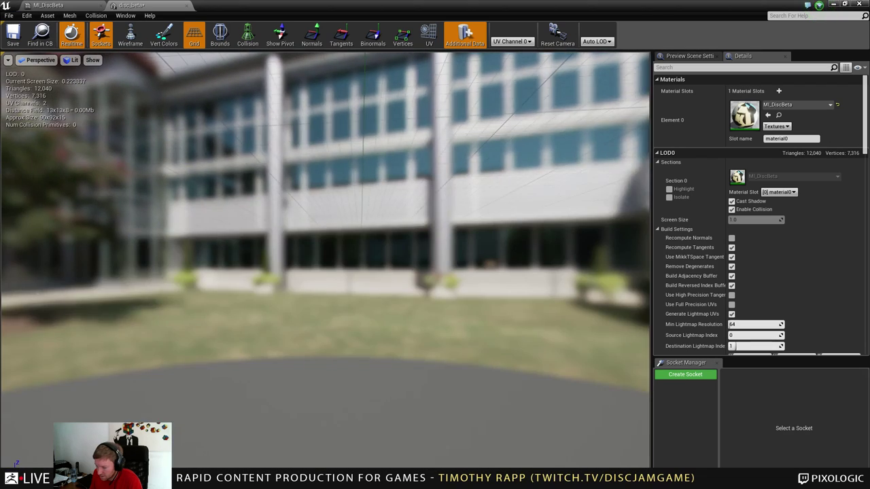
{"action": "middle_click_drag", "start_coordinate": [446, 314], "coordinate": [446, 278]}
{"action": "mouse_move", "coordinate": [427, 311]}
{"action": "right_mouse_down"}
{"action": "mouse_move", "coordinate": [427, 388]}
{"action": "mouse_move", "coordinate": [441, 323]}
{"action": "mouse_move", "coordinate": [432, 337]}
{"action": "mouse_move", "coordinate": [463, 306]}
{"action": "mouse_move", "coordinate": [429, 327]}
{"action": "right_mouse_up"}
{"action": "left_click_drag", "start_coordinate": [381, 319], "coordinate": [425, 311]}
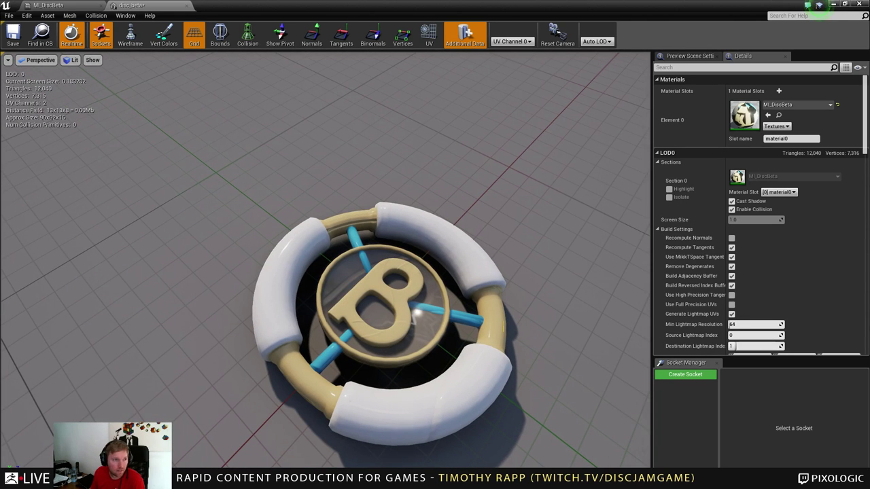
{"action": "key", "text": "ctrl+s"}
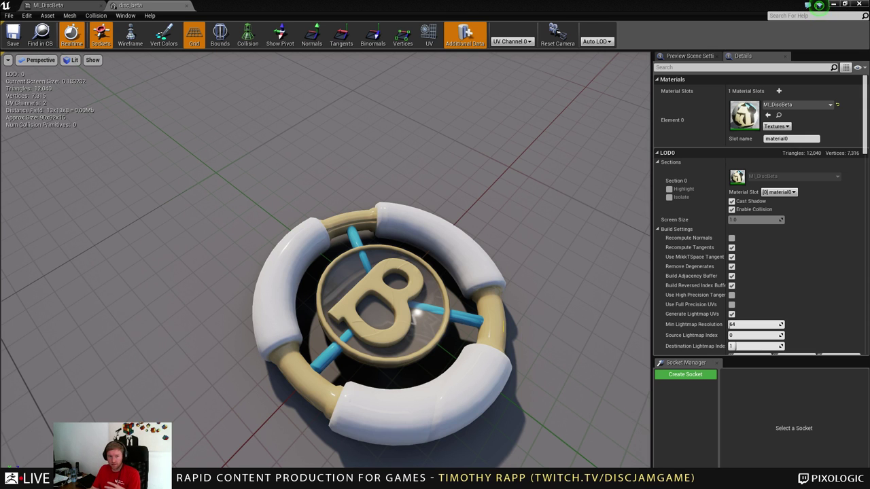
Switch to the relaunched Disc Jam game and open its Customize screen from the main menu.
{"action": "key", "text": "alt+Tab"}
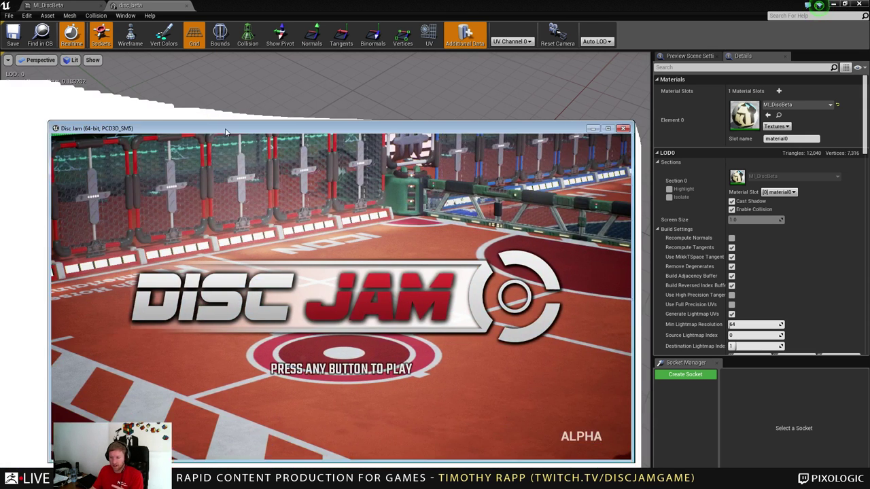
{"action": "left_click", "coordinate": [252, 293]}
{"action": "key", "text": "Down"}
{"action": "key", "text": "Down"}
{"action": "key", "text": "Down"}
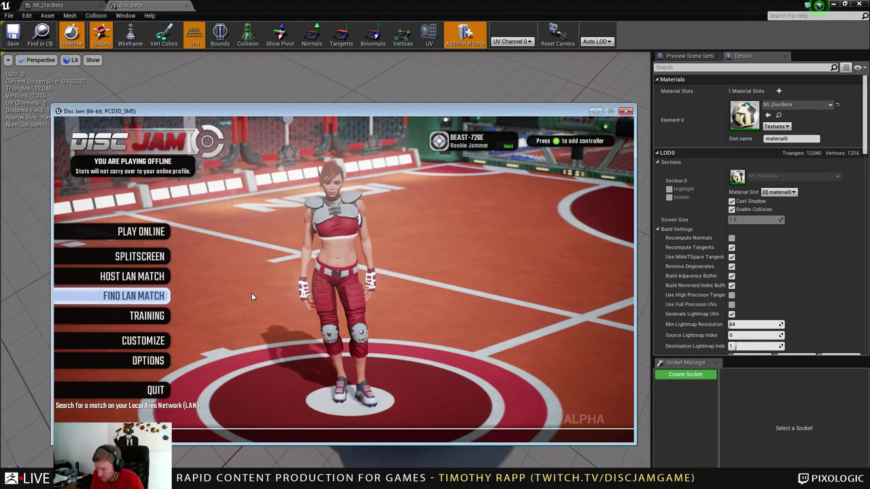
{"action": "key", "text": "Down"}
{"action": "key", "text": "Down"}
{"action": "key", "text": "Return"}
Open the disc selection under Disc Customization and examine the B emblem on the Standard disc.
{"action": "key", "text": "Down"}
{"action": "key", "text": "Down"}
{"action": "key", "text": "Down"}
{"action": "key", "text": "Up"}
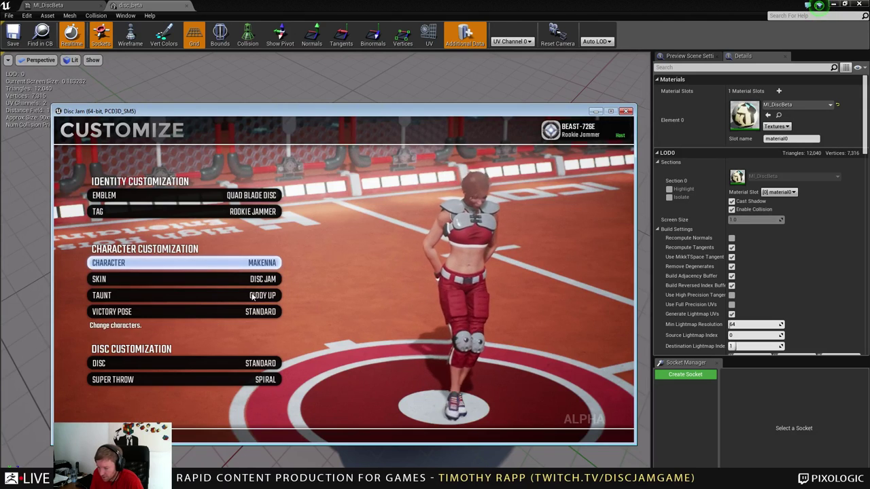
{"action": "key", "text": "Down"}
{"action": "key", "text": "Up"}
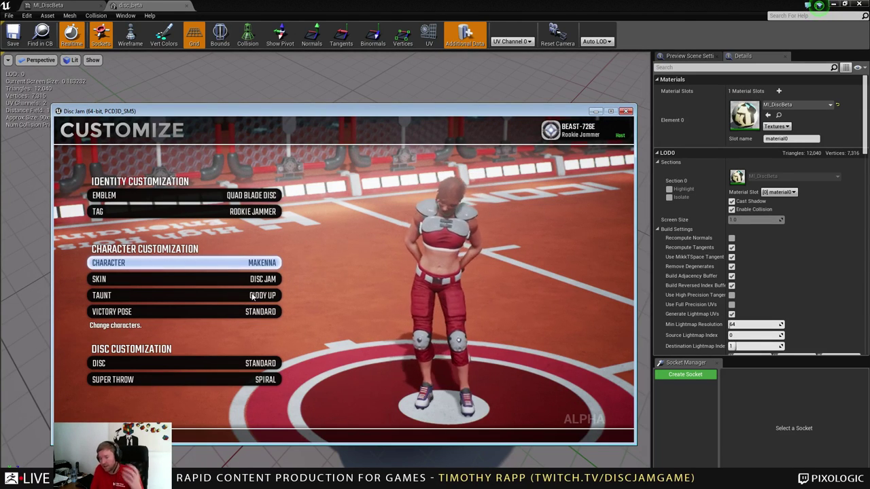
{"action": "key", "text": "Down"}
{"action": "key", "text": "Down"}
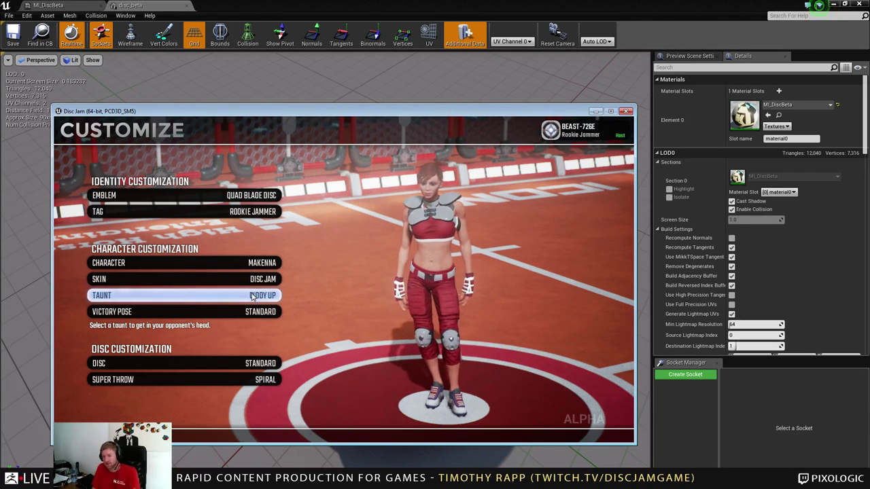
{"action": "key", "text": "Up"}
{"action": "key", "text": "Down"}
{"action": "key", "text": "Down"}
{"action": "key", "text": "Down"}
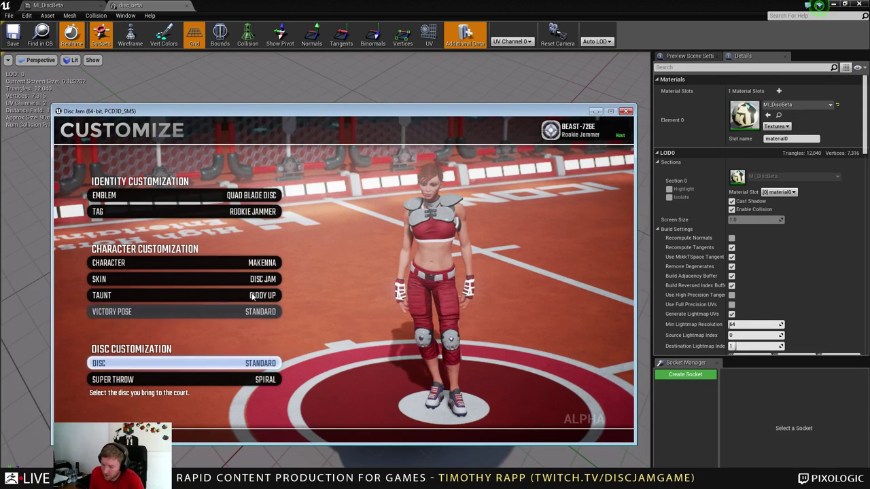
{"action": "key", "text": "Return"}
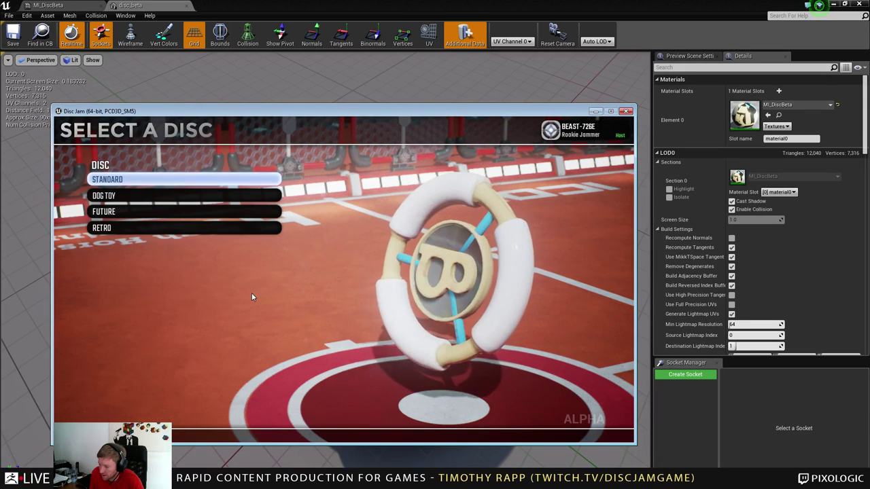
Select the Standard disc and return to the game's main menu.
{"action": "key", "text": "Return"}
{"action": "key", "text": "Escape"}
{"action": "key", "text": "Escape"}
{"action": "key", "text": "Return"}
{"action": "key", "text": "Down"}
{"action": "key", "text": "Down"}
{"action": "key", "text": "Down"}
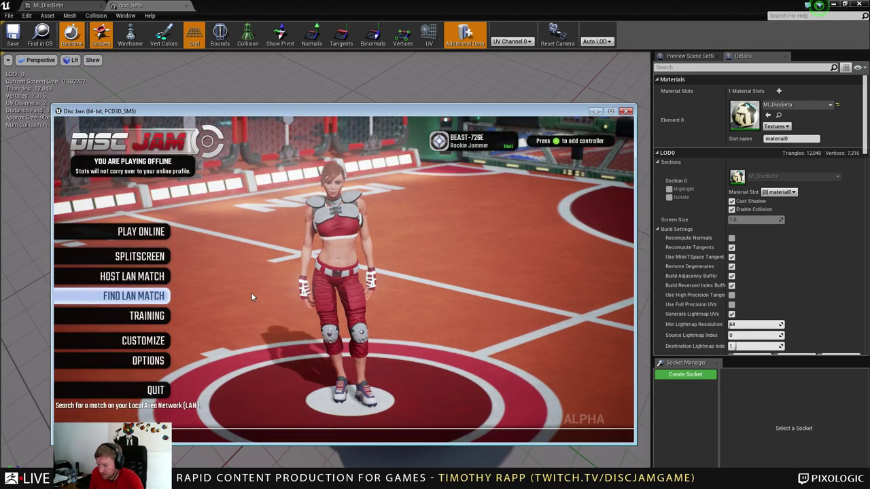
{"action": "key", "text": "Down"}
{"action": "key", "text": "Down"}
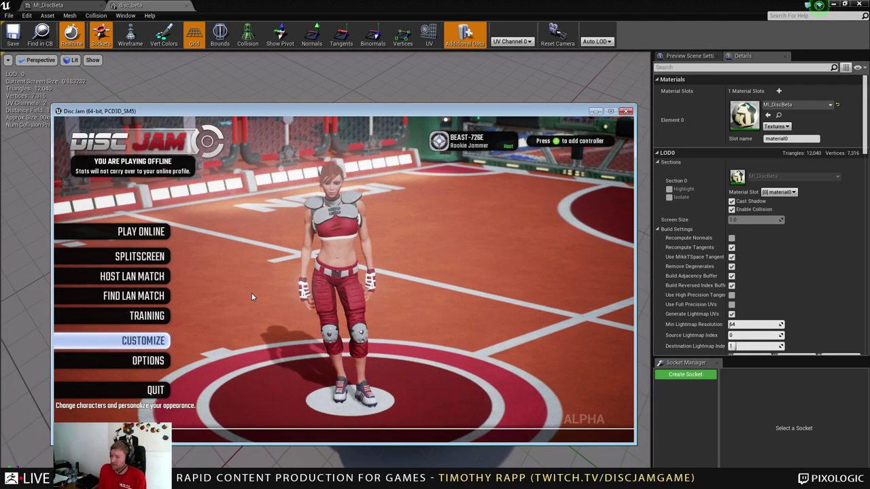
Use the recalled console commands to set up a LAN lobby with a bot opponent, and start the match.
{"action": "key", "text": "grave"}
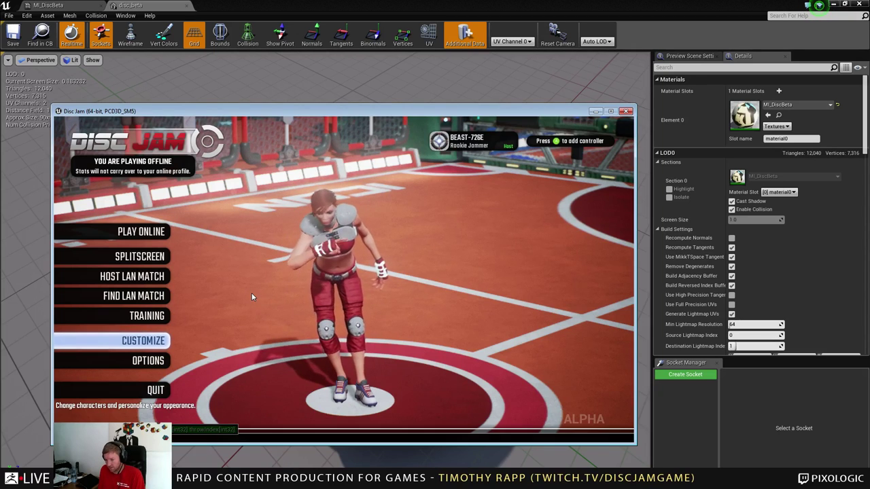
{"action": "key", "text": "Up"}
{"action": "key", "text": "grave"}
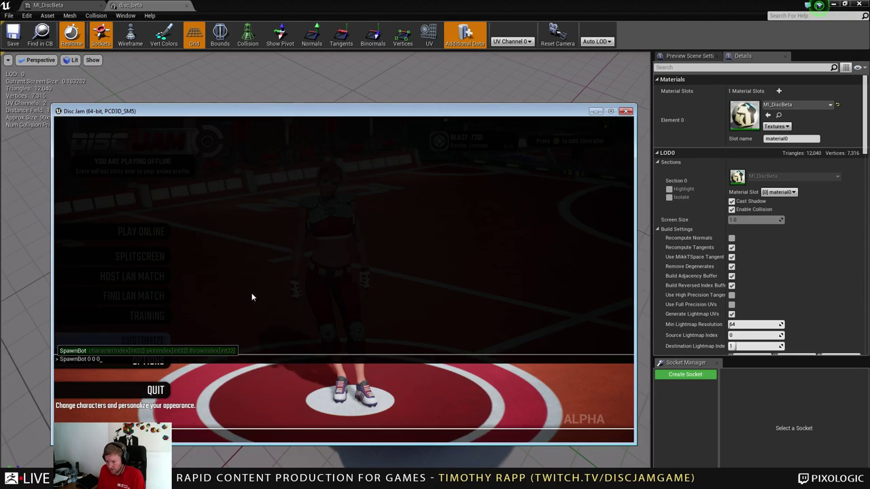
{"action": "key", "text": "grave"}
{"action": "key", "text": "Up"}
{"action": "key", "text": "Up"}
{"action": "key", "text": "Up"}
{"action": "key", "text": "Return"}
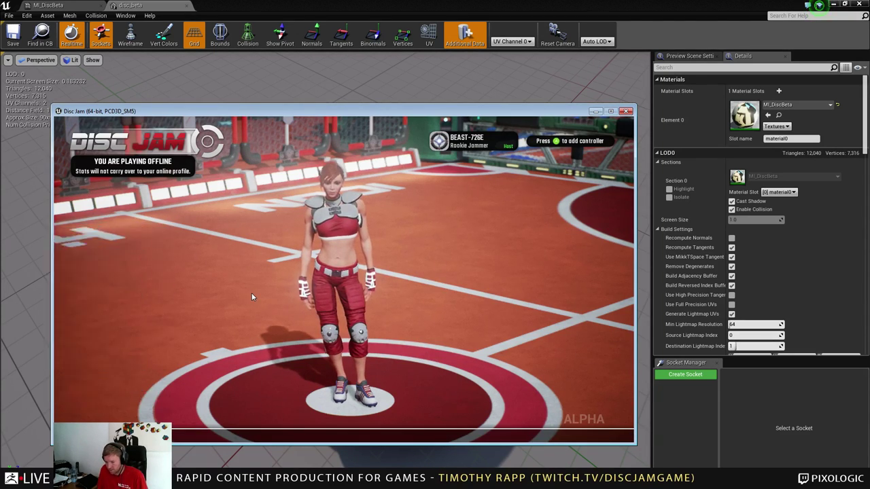
{"action": "key", "text": "Return"}
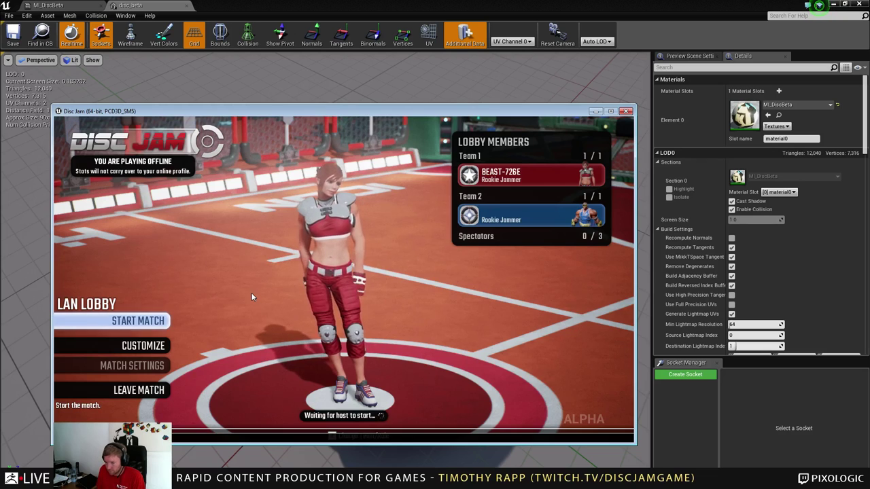
{"action": "key", "text": "Return"}
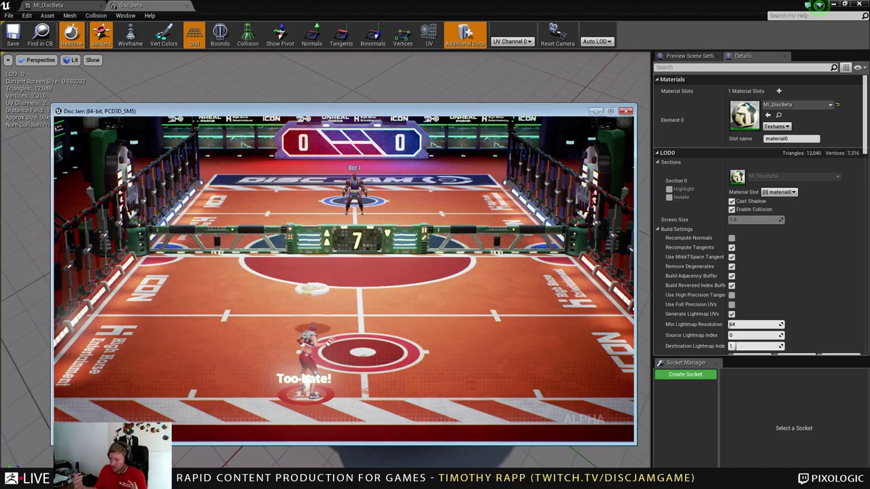
Quit the game with the exit console command and switch to ZBrush.
{"action": "key", "text": "grave"}
{"action": "type", "text": "exit"}
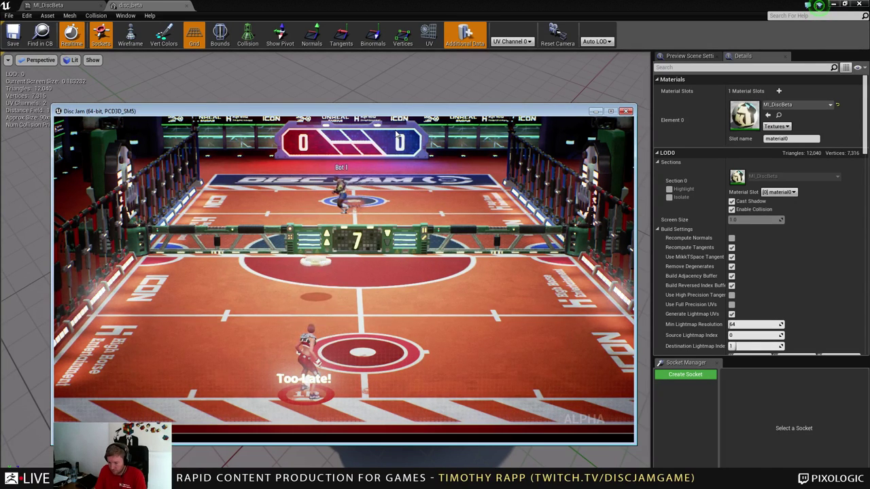
{"action": "key", "text": "Return"}
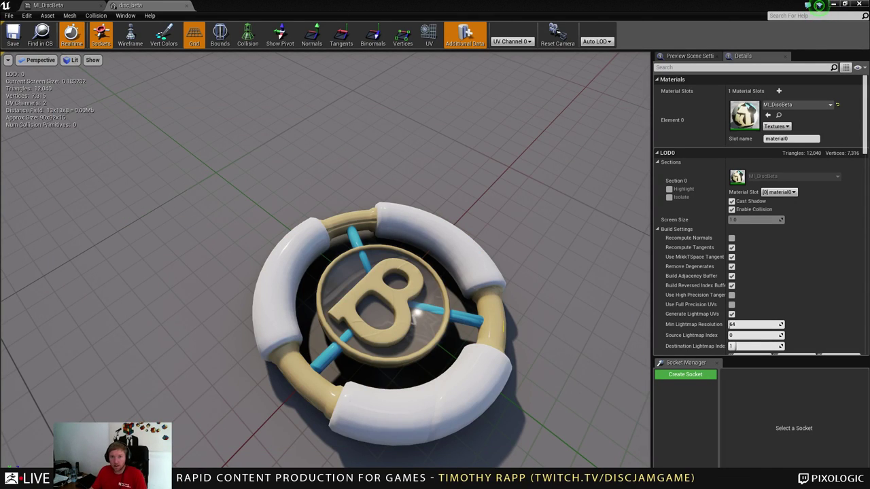
{"action": "key", "text": "alt+Tab"}
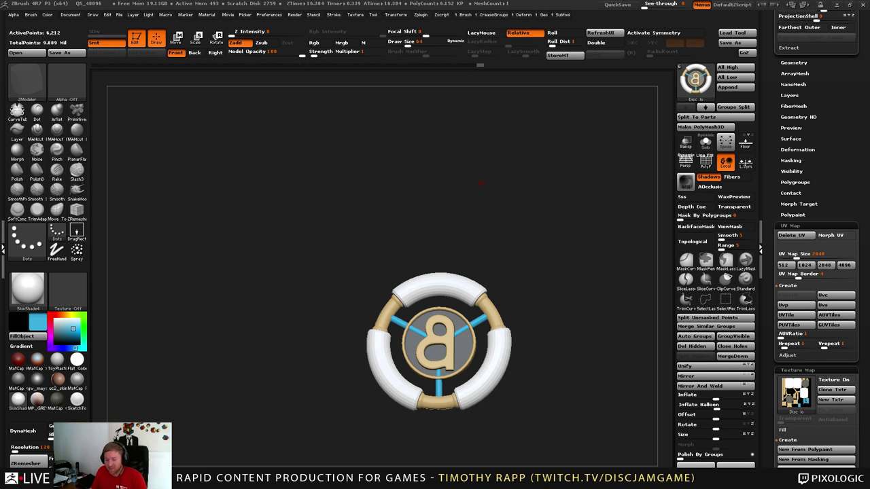
Show the polyframe on the low-poly disc and set the ZModeler QMesh polygon target to Polygroup All.
{"action": "left_click_drag", "start_coordinate": [567, 402], "coordinate": [564, 410]}
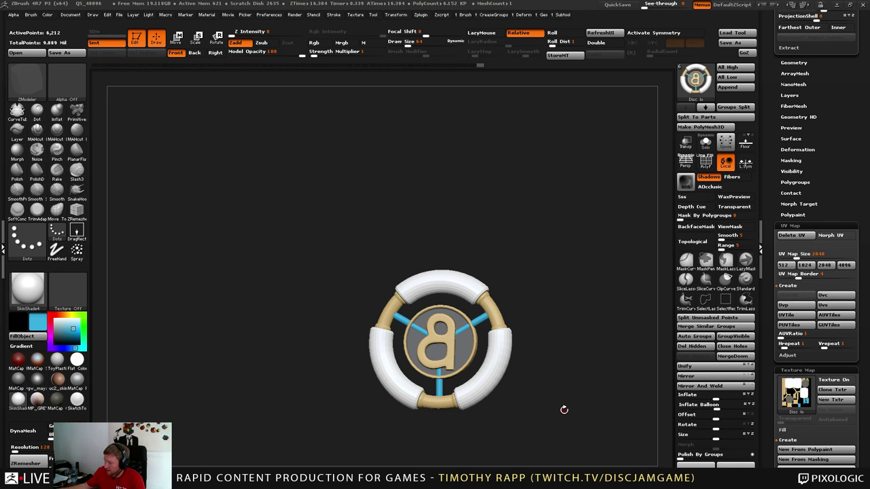
{"action": "right_click_drag", "start_coordinate": [564, 410], "coordinate": [537, 349]}
{"action": "right_click_drag", "start_coordinate": [441, 403], "coordinate": [534, 354]}
{"action": "mouse_move", "coordinate": [544, 386]}
{"action": "right_mouse_down", "text": "ctrl"}
{"action": "mouse_move", "coordinate": [491, 397]}
{"action": "mouse_move", "coordinate": [558, 379]}
{"action": "right_mouse_up", "text": "ctrl"}
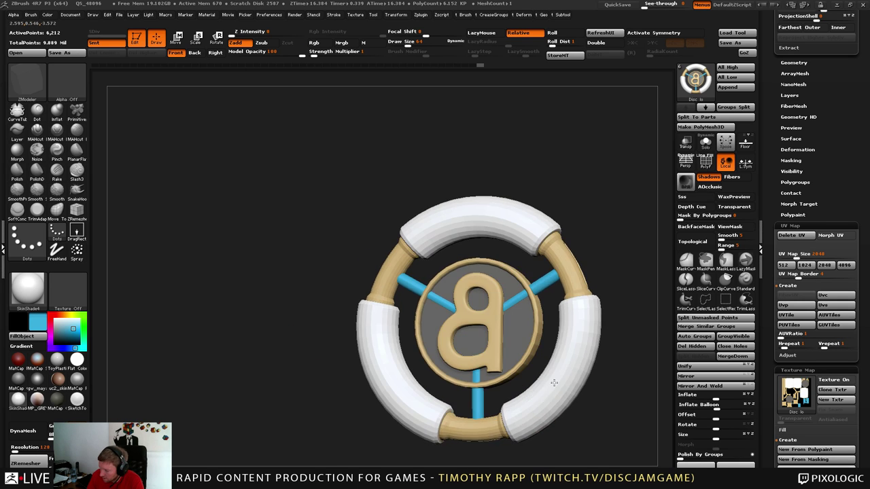
{"action": "mouse_move", "coordinate": [558, 379]}
{"action": "right_mouse_down", "text": "ctrl"}
{"action": "mouse_move", "coordinate": [537, 364]}
{"action": "mouse_move", "coordinate": [573, 391]}
{"action": "mouse_move", "coordinate": [573, 401]}
{"action": "mouse_move", "coordinate": [571, 357]}
{"action": "mouse_move", "coordinate": [548, 393]}
{"action": "mouse_move", "coordinate": [563, 370]}
{"action": "right_mouse_up", "text": "ctrl"}
{"action": "key", "text": "shift+f"}
{"action": "key", "text": "space"}
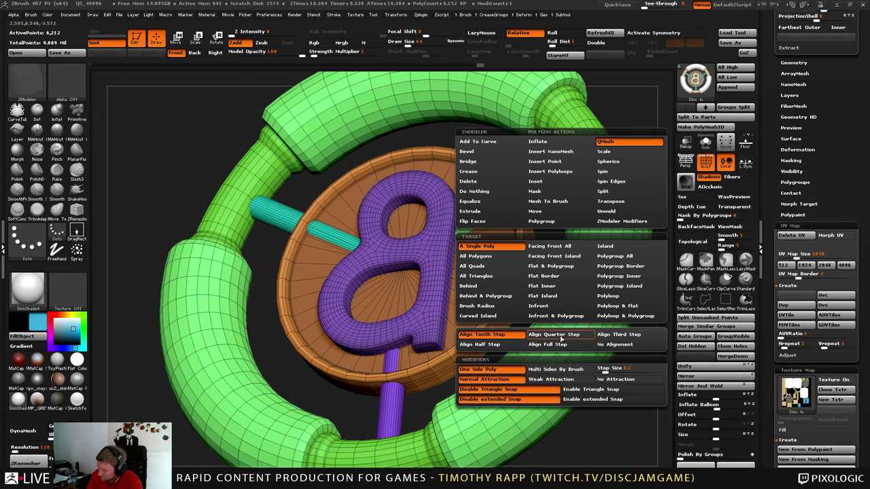
{"action": "left_click", "coordinate": [615, 256]}
Inspect the low-poly disc's polygroups, hide the polyframe, and return to a straight front view of the B emblem.
{"action": "right_click_drag", "start_coordinate": [615, 256], "coordinate": [550, 379]}
{"action": "left_click_drag", "start_coordinate": [548, 381], "coordinate": [536, 386]}
{"action": "mouse_move", "coordinate": [537, 385]}
{"action": "right_mouse_down"}
{"action": "mouse_move", "coordinate": [578, 380]}
{"action": "mouse_move", "coordinate": [605, 357]}
{"action": "mouse_move", "coordinate": [569, 388]}
{"action": "mouse_move", "coordinate": [581, 367]}
{"action": "mouse_move", "coordinate": [573, 348]}
{"action": "right_mouse_up"}
{"action": "key", "text": "shift+f"}
{"action": "mouse_move", "coordinate": [572, 348]}
{"action": "right_mouse_down", "text": "ctrl"}
{"action": "mouse_move", "coordinate": [650, 388]}
{"action": "mouse_move", "coordinate": [510, 410]}
{"action": "mouse_move", "coordinate": [571, 395]}
{"action": "mouse_move", "coordinate": [593, 413]}
{"action": "right_mouse_up", "text": "ctrl"}
{"action": "right_click_drag", "start_coordinate": [631, 390], "coordinate": [590, 373], "text": "ctrl"}
{"action": "mouse_move", "coordinate": [590, 373]}
{"action": "right_mouse_down", "text": "shift"}
{"action": "mouse_move", "coordinate": [569, 409]}
{"action": "mouse_move", "coordinate": [446, 294]}
{"action": "right_mouse_up", "text": "shift"}
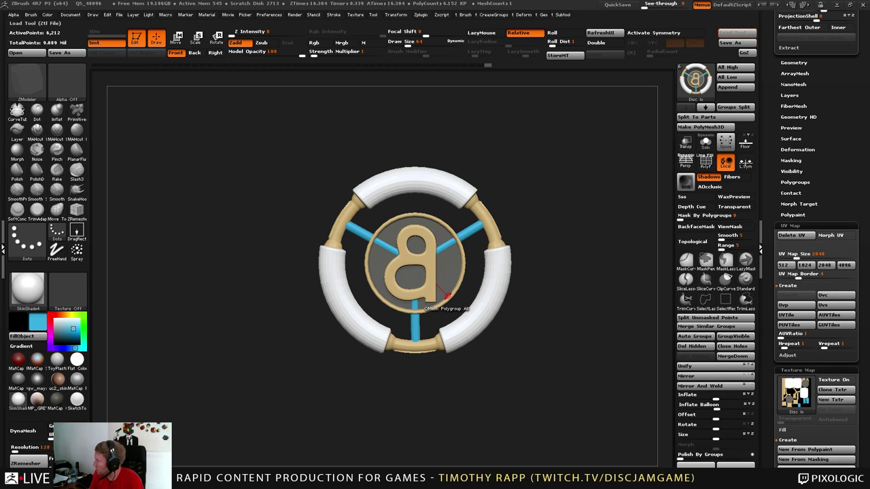
Load the Disc_DS4 tool and inspect its shape and polyframe from several angles.
{"action": "left_click", "coordinate": [15, 52]}
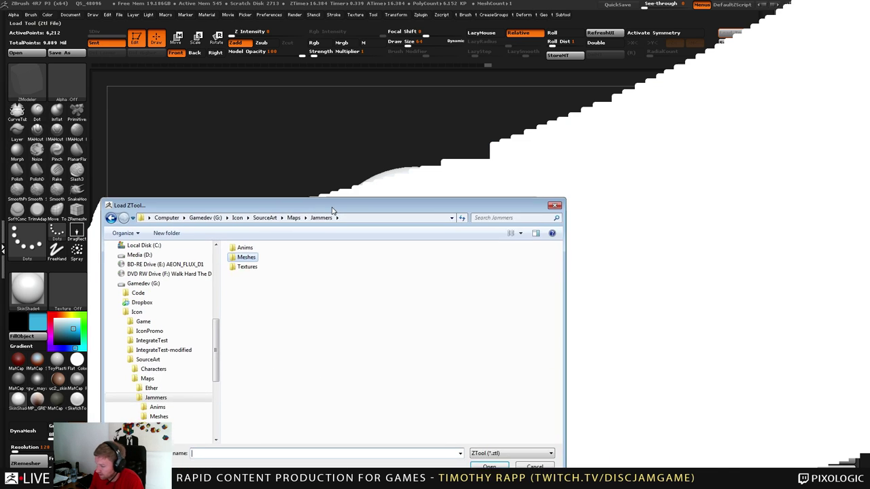
{"action": "double_click", "coordinate": [255, 175]}
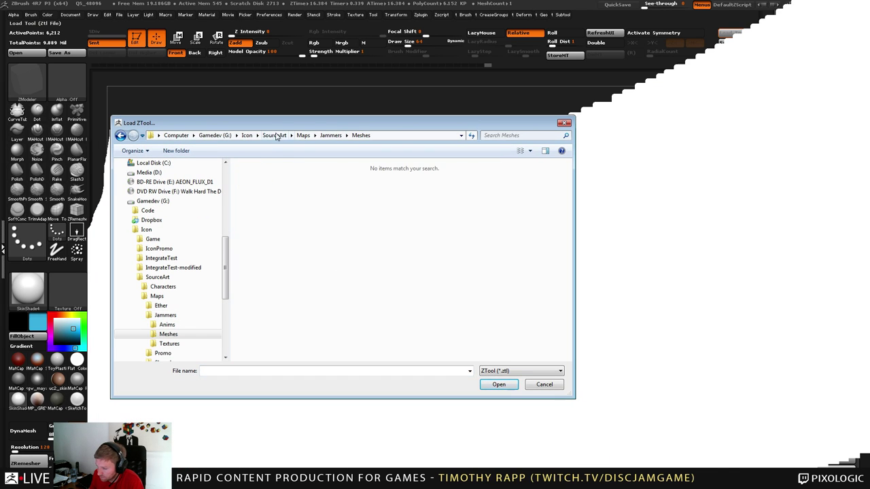
{"action": "key", "text": "Escape"}
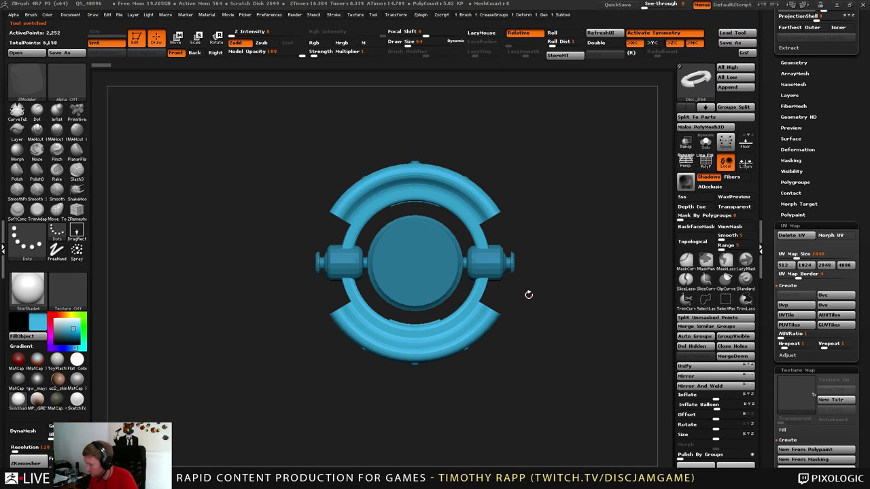
{"action": "left_click_drag", "start_coordinate": [551, 322], "coordinate": [570, 239]}
{"action": "key", "text": "shift+f"}
{"action": "key", "text": "shift+f"}
{"action": "left_click_drag", "start_coordinate": [553, 337], "coordinate": [545, 193], "text": "shift"}
{"action": "left_click_drag", "start_coordinate": [572, 274], "coordinate": [626, 297]}
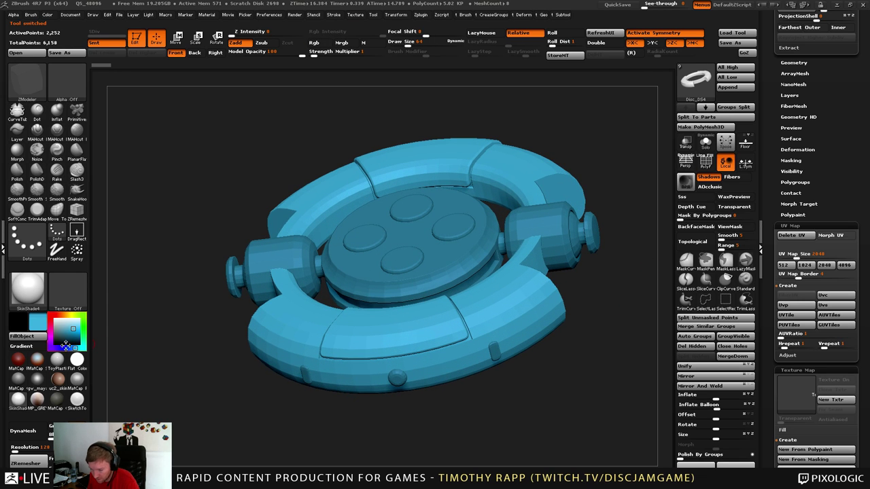
Set the active colour to white and check the Disc_DS4 model's shape and polyframe.
{"action": "mouse_move", "coordinate": [57, 324]}
{"action": "left_mouse_down"}
{"action": "mouse_move", "coordinate": [53, 315]}
{"action": "mouse_move", "coordinate": [55, 339]}
{"action": "left_mouse_up"}
{"action": "left_click_drag", "start_coordinate": [459, 369], "coordinate": [544, 423]}
{"action": "left_click", "coordinate": [54, 320]}
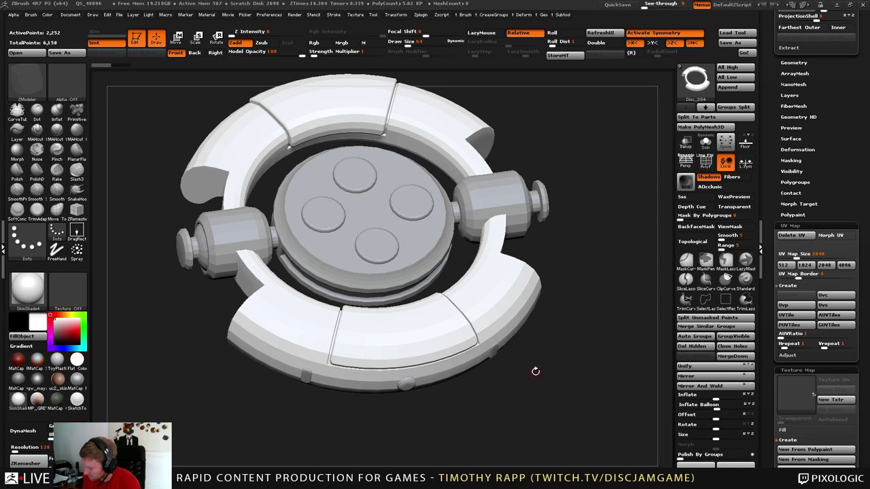
{"action": "left_click_drag", "start_coordinate": [524, 373], "coordinate": [506, 352]}
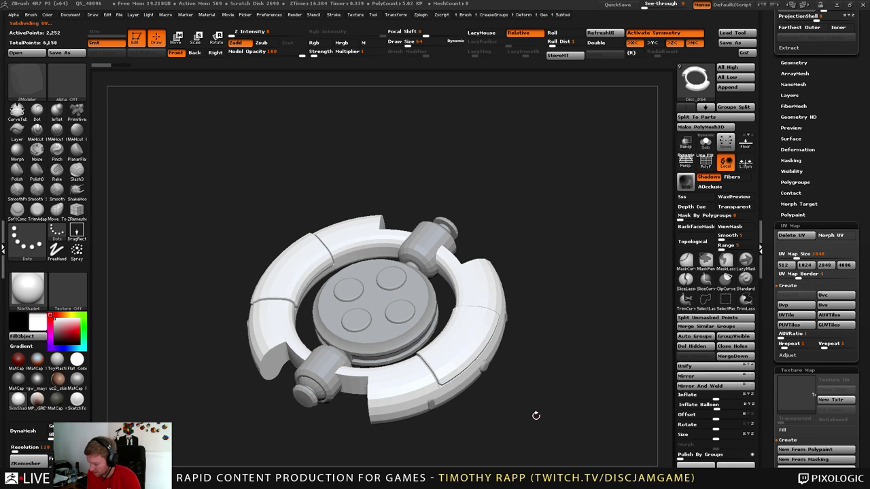
{"action": "mouse_move", "coordinate": [535, 415]}
{"action": "left_mouse_down"}
{"action": "mouse_move", "coordinate": [542, 396]}
{"action": "mouse_move", "coordinate": [596, 386]}
{"action": "mouse_move", "coordinate": [563, 404]}
{"action": "mouse_move", "coordinate": [480, 393]}
{"action": "mouse_move", "coordinate": [480, 414]}
{"action": "mouse_move", "coordinate": [496, 425]}
{"action": "mouse_move", "coordinate": [489, 401]}
{"action": "mouse_move", "coordinate": [462, 397]}
{"action": "mouse_move", "coordinate": [478, 422]}
{"action": "mouse_move", "coordinate": [496, 369]}
{"action": "left_mouse_up"}
{"action": "key", "text": "shift+f"}
{"action": "key", "text": "shift+f"}
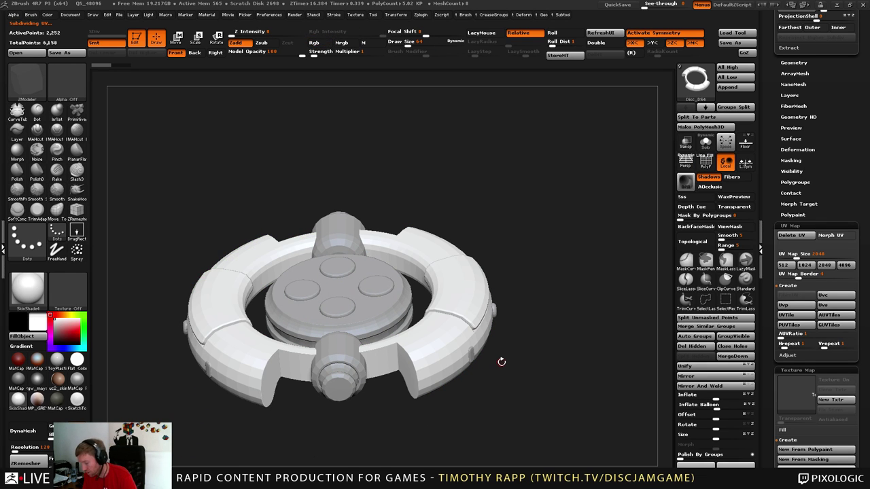
Subdivide the startbutton subtool twice and subdivide the pad subtool.
{"action": "left_click_drag", "start_coordinate": [502, 361], "coordinate": [514, 383]}
{"action": "scroll", "coordinate": [769, 323], "scroll_direction": "up", "scroll_amount": 5}
{"action": "scroll", "coordinate": [769, 323], "scroll_direction": "up", "scroll_amount": 3}
{"action": "left_click_drag", "start_coordinate": [535, 399], "coordinate": [526, 376]}
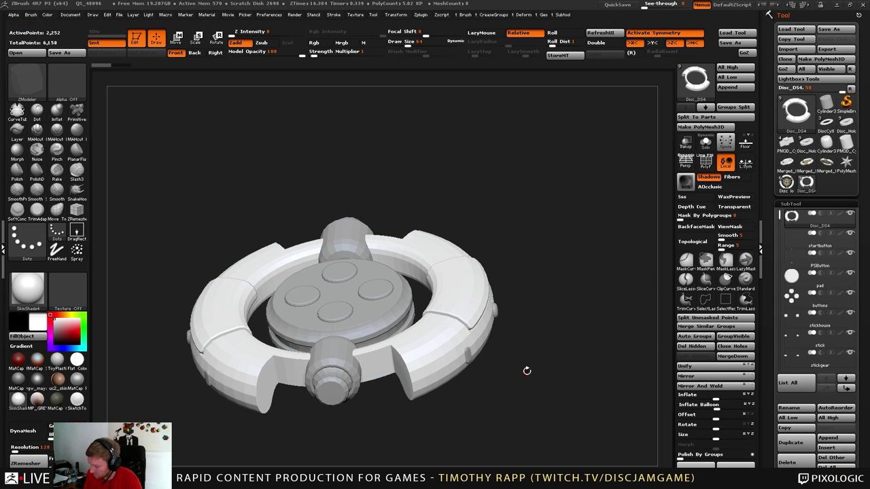
{"action": "left_click", "coordinate": [799, 239]}
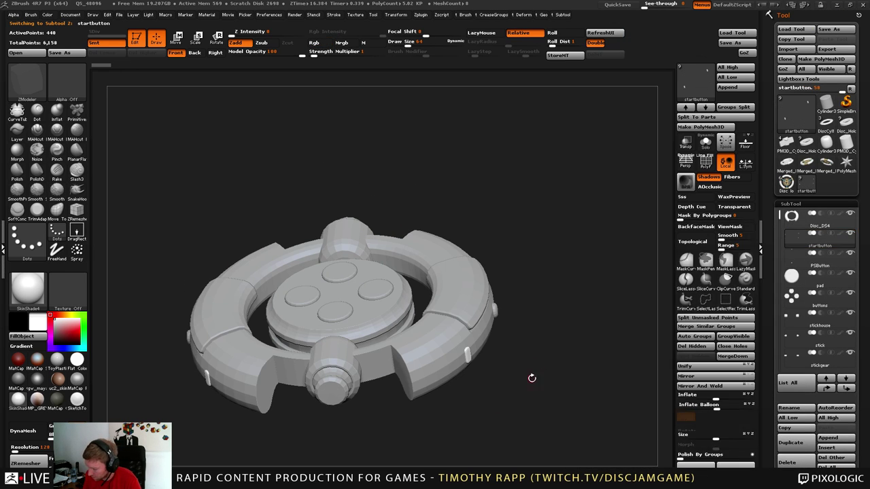
{"action": "key", "text": "ctrl+d"}
{"action": "key", "text": "ctrl+d"}
{"action": "left_click", "coordinate": [801, 278]}
{"action": "key", "text": "ctrl+d"}
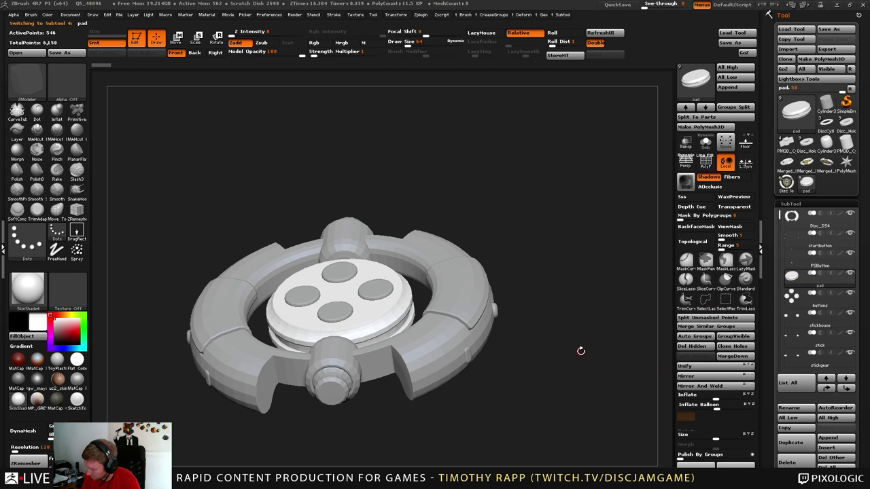
Check the smoothed pad up close and subdivide the buttons and stickhouse subtools.
{"action": "left_click_drag", "start_coordinate": [530, 354], "coordinate": [533, 392]}
{"action": "key", "text": "shift+f"}
{"action": "left_click_drag", "start_coordinate": [466, 373], "coordinate": [461, 291], "text": "alt"}
{"action": "key", "text": "shift+f"}
{"action": "right_click_drag", "start_coordinate": [461, 291], "coordinate": [455, 351]}
{"action": "mouse_move", "coordinate": [454, 351]}
{"action": "left_mouse_down"}
{"action": "mouse_move", "coordinate": [458, 367]}
{"action": "mouse_move", "coordinate": [446, 359]}
{"action": "left_mouse_up"}
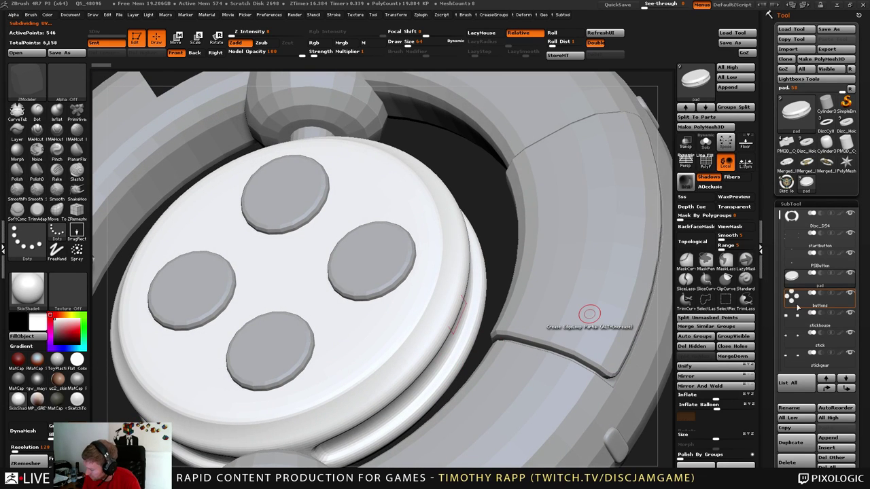
{"action": "left_click", "coordinate": [794, 303]}
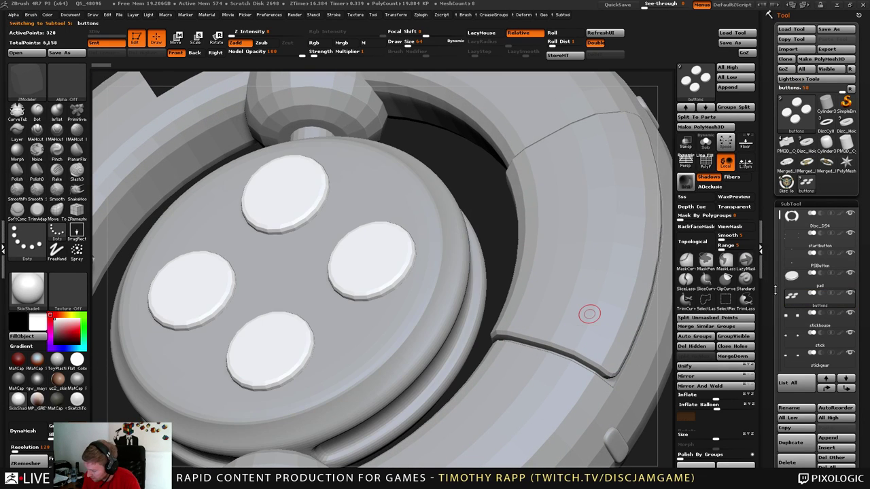
{"action": "left_click", "coordinate": [790, 324]}
{"action": "key", "text": "d"}
Subdivide the stick subtool and the main Disc_DS4 ring.
{"action": "right_click_drag", "start_coordinate": [577, 338], "coordinate": [486, 389], "text": "ctrl"}
{"action": "right_click_drag", "start_coordinate": [487, 388], "coordinate": [511, 109], "text": "alt"}
{"action": "left_click", "coordinate": [415, 389], "text": "alt"}
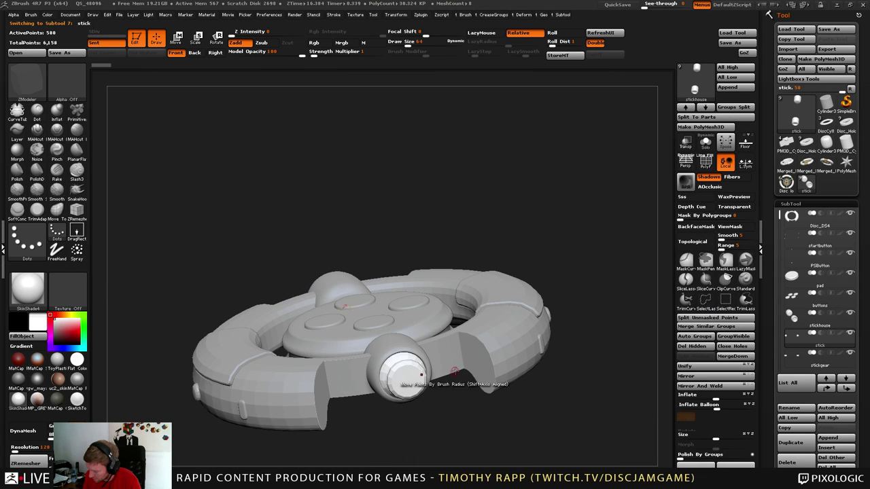
{"action": "left_click", "coordinate": [311, 417], "text": "alt"}
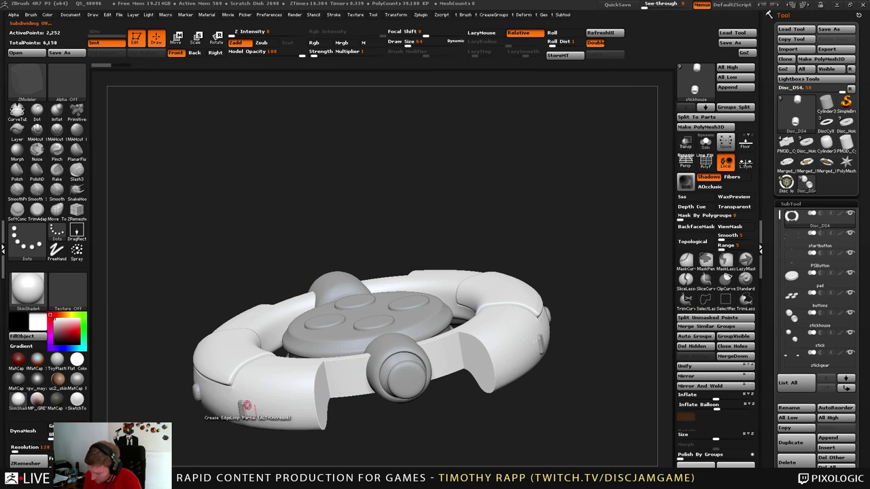
Subdivide the PSButton and stickgear subtools and review the whole smoothed disc.
{"action": "left_click", "coordinate": [198, 393], "text": "alt"}
{"action": "right_click_drag", "start_coordinate": [389, 327], "coordinate": [417, 380]}
{"action": "left_click_drag", "start_coordinate": [417, 381], "coordinate": [339, 277]}
{"action": "left_click", "coordinate": [336, 272], "text": "alt"}
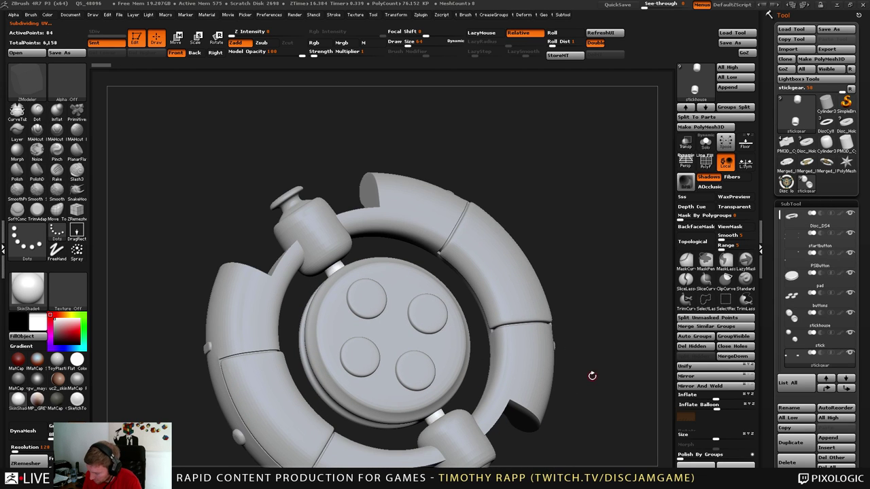
{"action": "left_click_drag", "start_coordinate": [592, 371], "coordinate": [530, 356], "text": "alt"}
{"action": "left_click_drag", "start_coordinate": [537, 408], "coordinate": [550, 351], "text": "alt"}
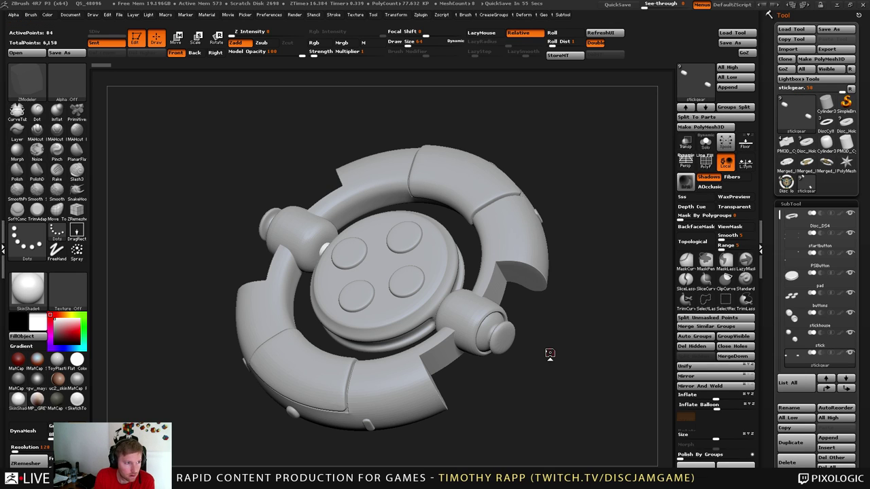
Review the DS4.jpg render of the controller disc, return to ZBrush and inspect the smoothed model from another angle.
{"action": "key", "text": "alt+Tab"}
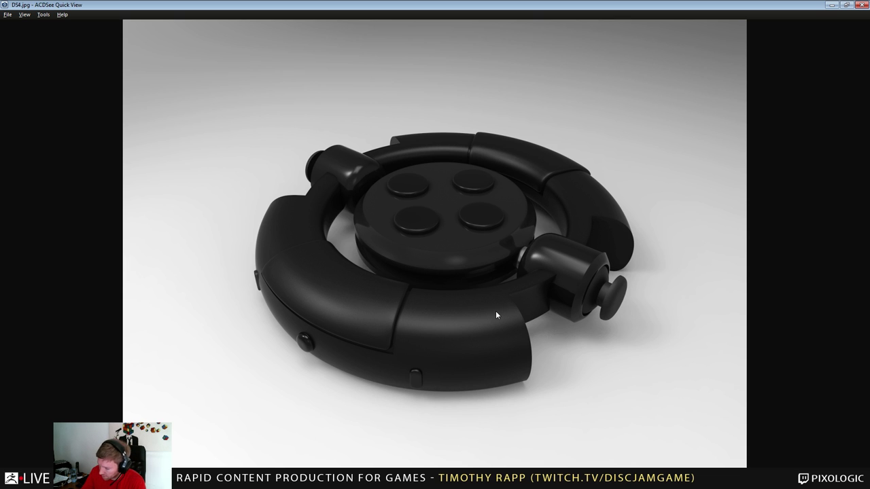
{"action": "key", "text": "alt+Tab"}
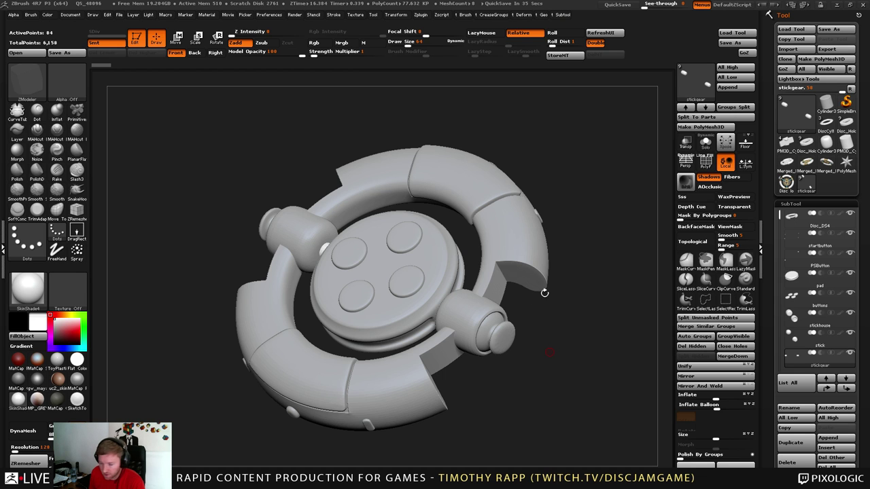
{"action": "left_click_drag", "start_coordinate": [562, 317], "coordinate": [579, 352]}
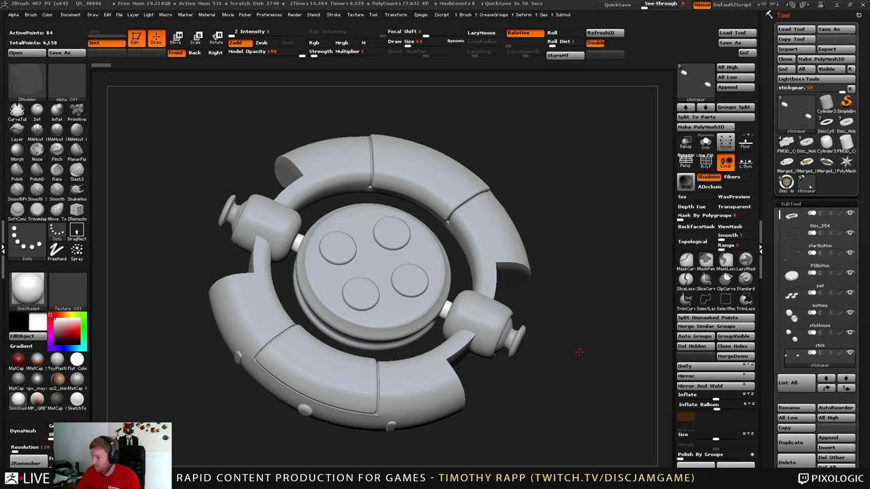
Refresh the custom interface layout with the Tool palette showing and switch to the Disc lo tool.
{"action": "left_click", "coordinate": [601, 33]}
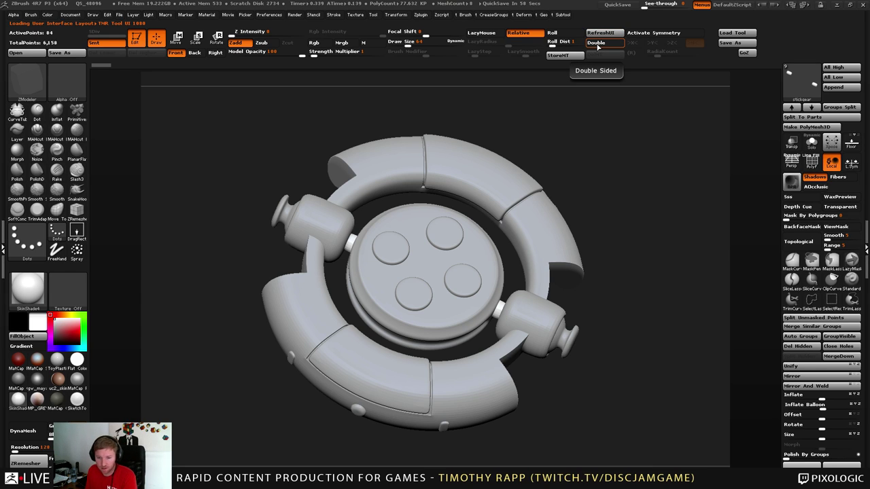
{"action": "left_click", "coordinate": [865, 243]}
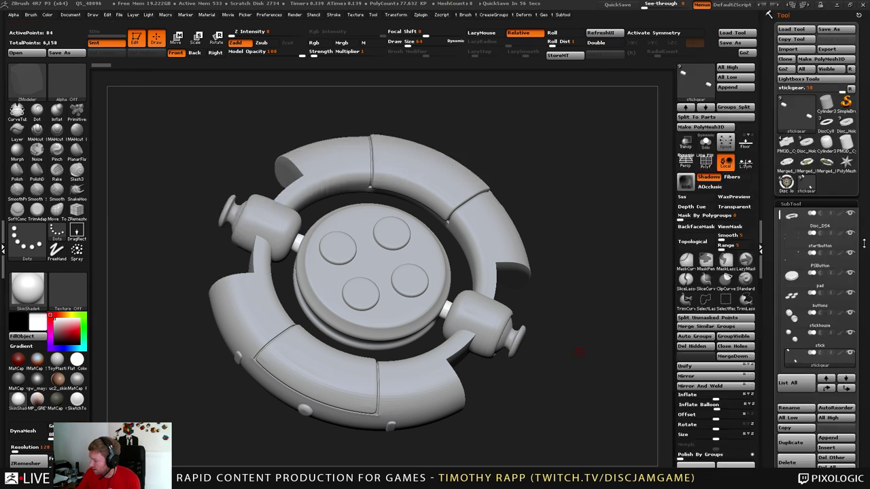
{"action": "left_click", "coordinate": [787, 182]}
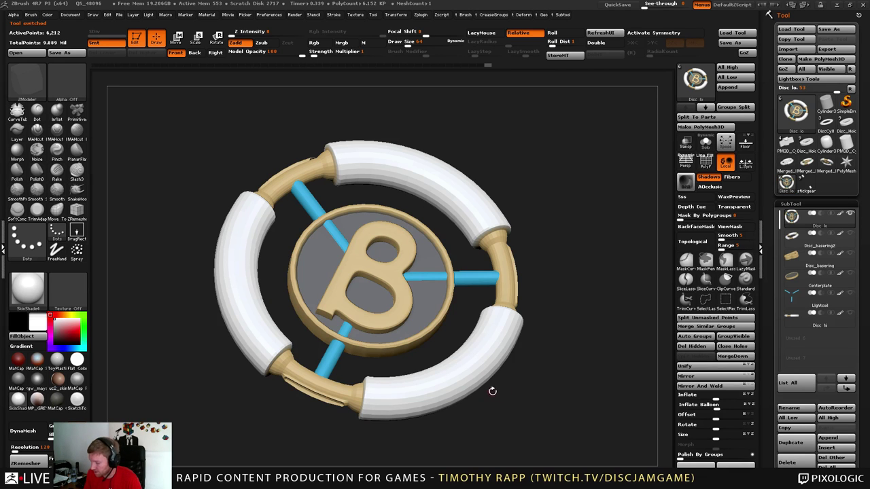
Examine the low-poly beta disc from the front and at an angle, including its polygroups and central B emblem.
{"action": "left_click_drag", "start_coordinate": [528, 402], "coordinate": [467, 427], "text": "shift"}
{"action": "key", "text": "shift+f"}
{"action": "key", "text": "shift+f"}
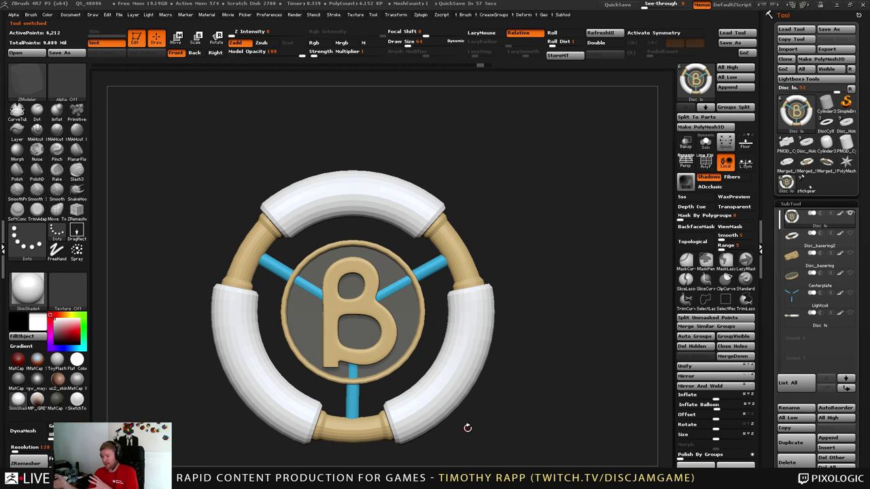
{"action": "left_click_drag", "start_coordinate": [468, 75], "coordinate": [485, 381]}
{"action": "left_click_drag", "start_coordinate": [433, 381], "coordinate": [423, 397], "text": "shift"}
{"action": "mouse_move", "coordinate": [419, 400]}
{"action": "right_mouse_down"}
{"action": "mouse_move", "coordinate": [416, 388]}
{"action": "mouse_move", "coordinate": [420, 416]}
{"action": "right_mouse_up"}
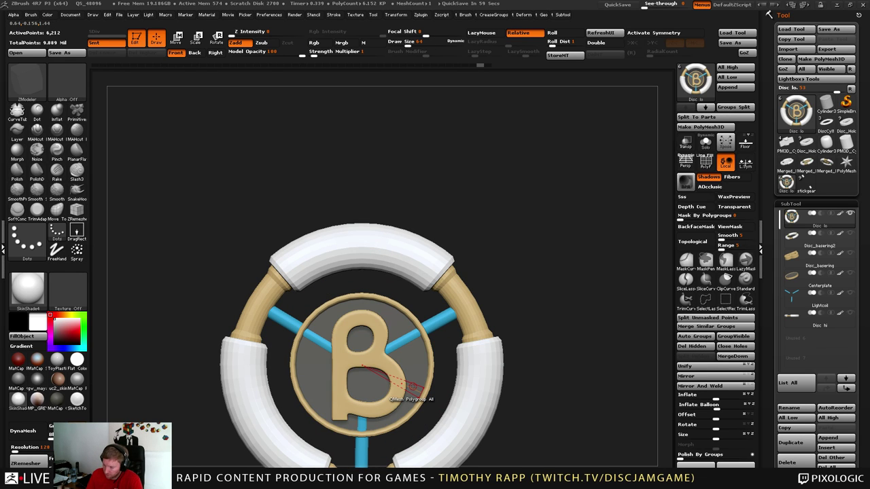
{"action": "right_click_drag", "start_coordinate": [412, 388], "coordinate": [444, 403]}
{"action": "left_click_drag", "start_coordinate": [442, 402], "coordinate": [503, 333]}
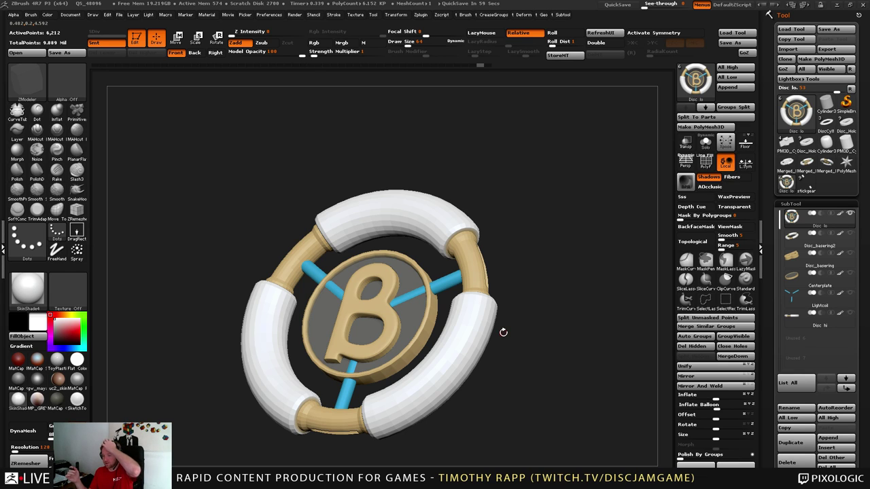